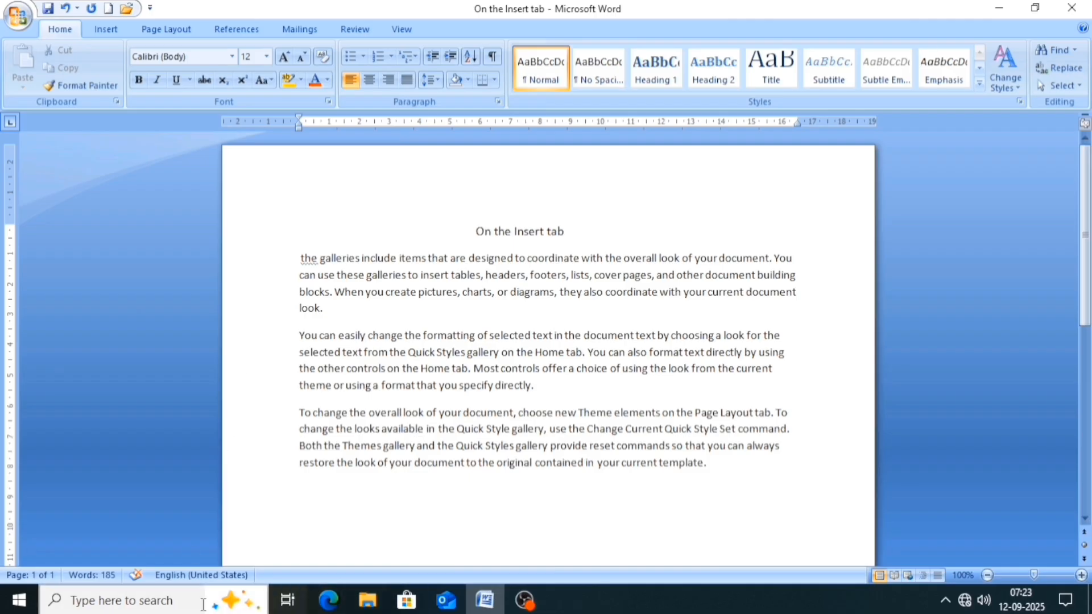
Step: Search the computer for "word" and return to the open document
click(127, 598)
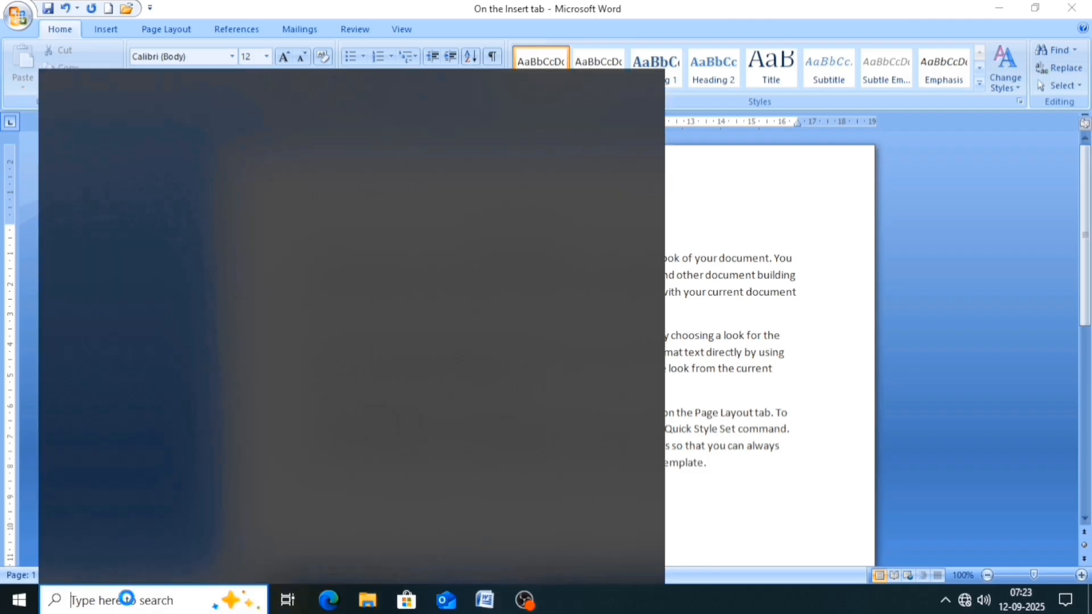
text(word)
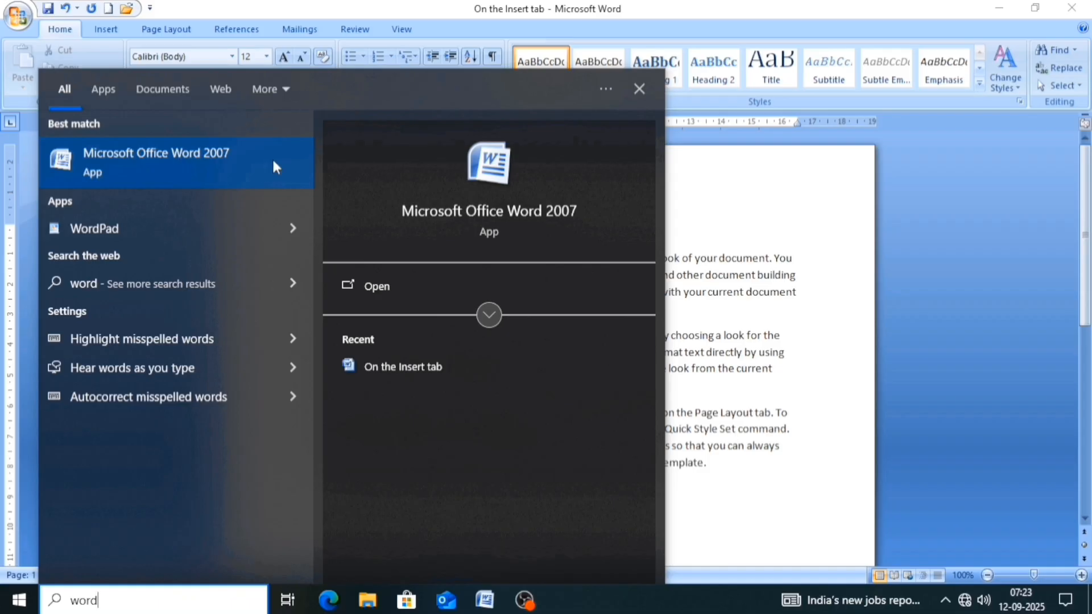
click(484, 15)
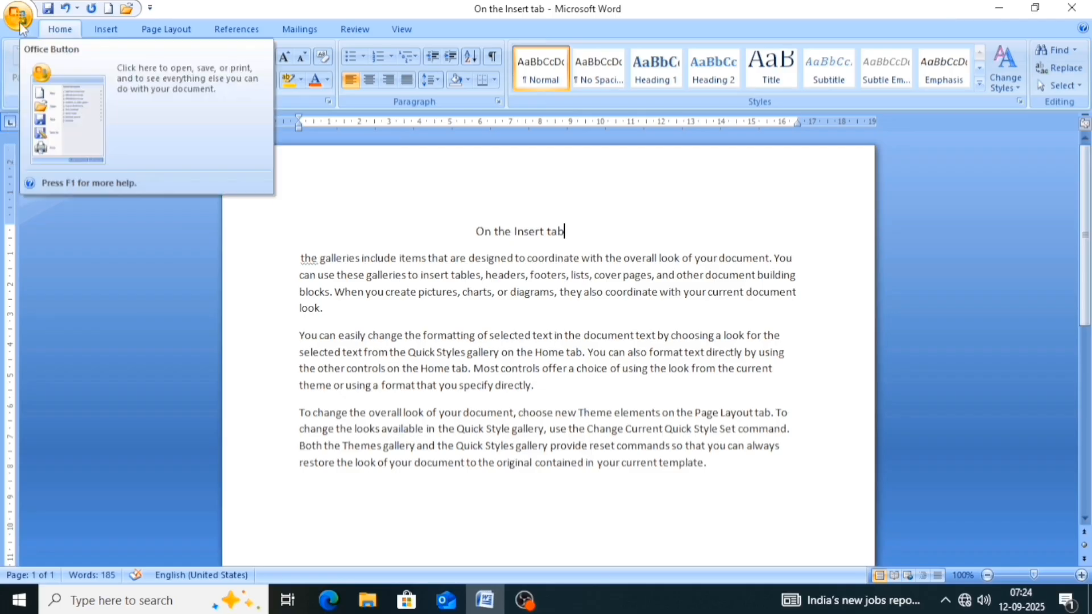
Step: Look over the document's file commands, including the Save As formats and the print options
click(20, 27)
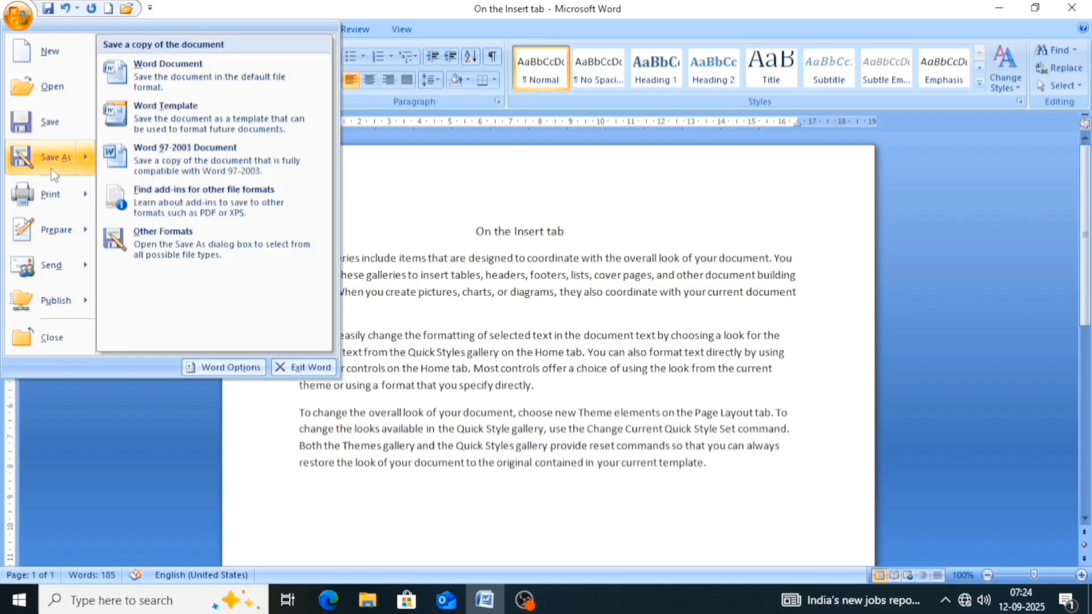
mouse_move(54, 205)
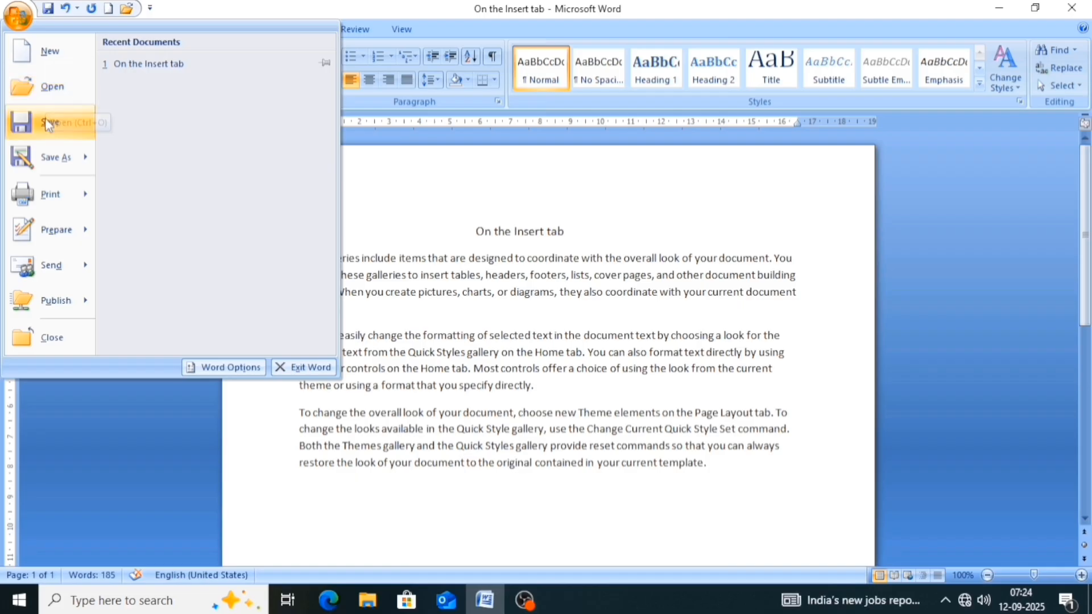
mouse_move(43, 161)
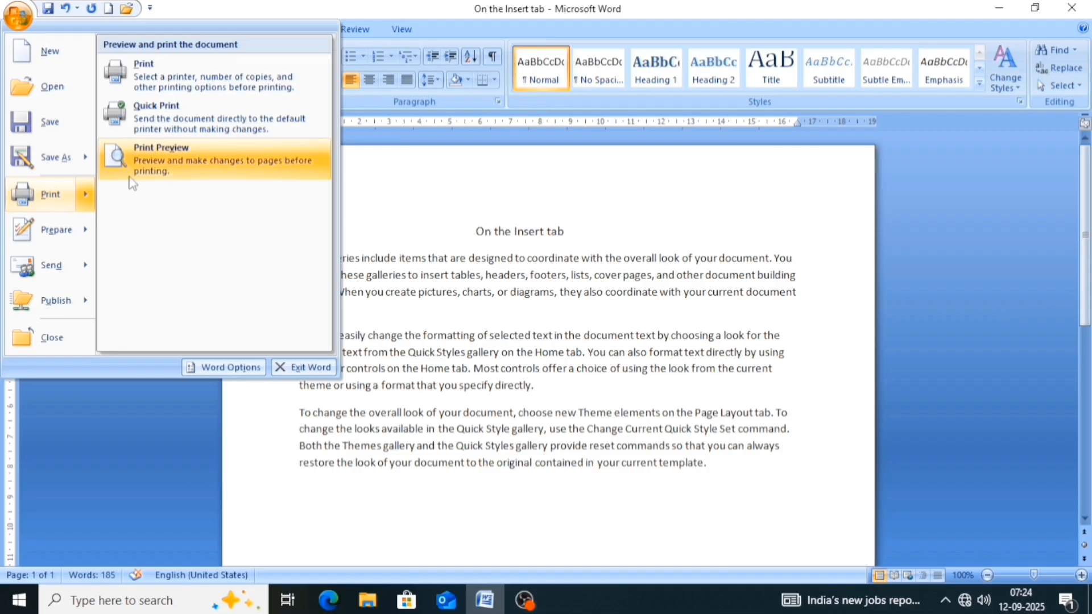
click(625, 7)
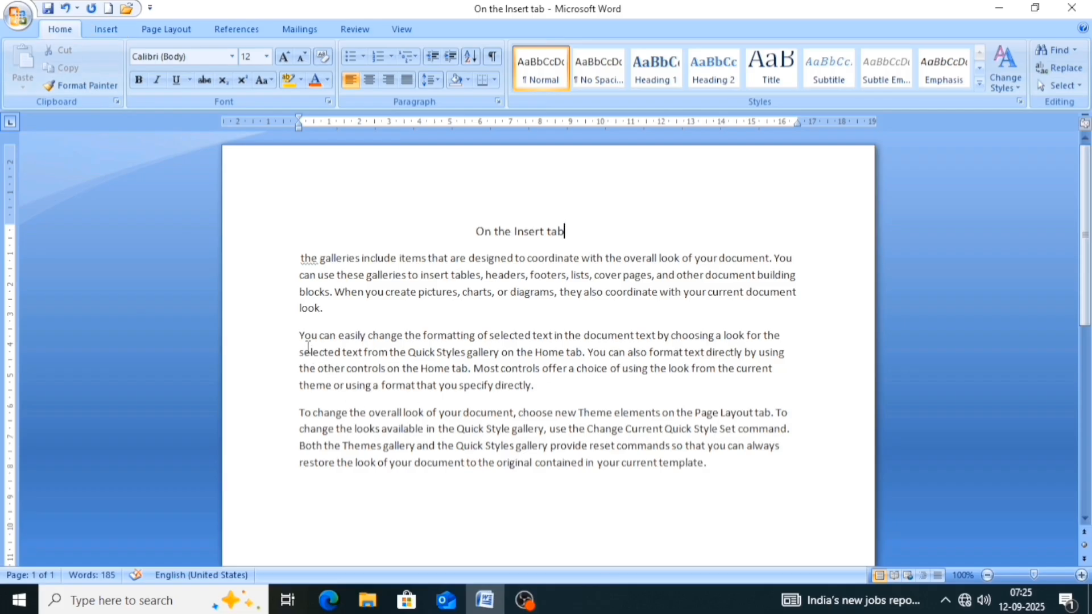
Step: Move the paragraph starting "You can easily change the formatting" to the end of the document
drag(302, 334, 572, 391)
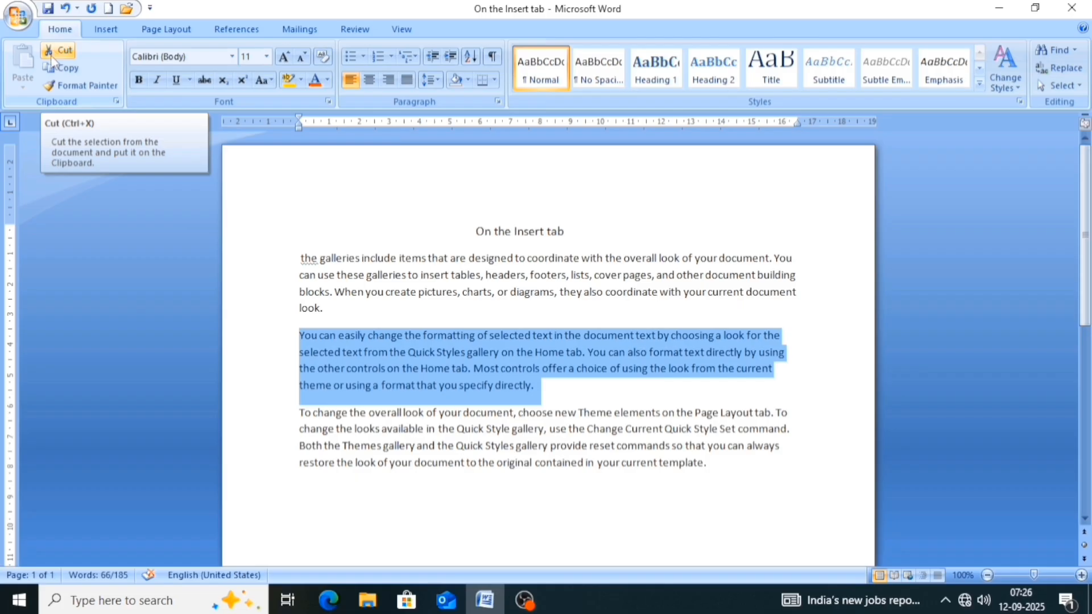
click(50, 56)
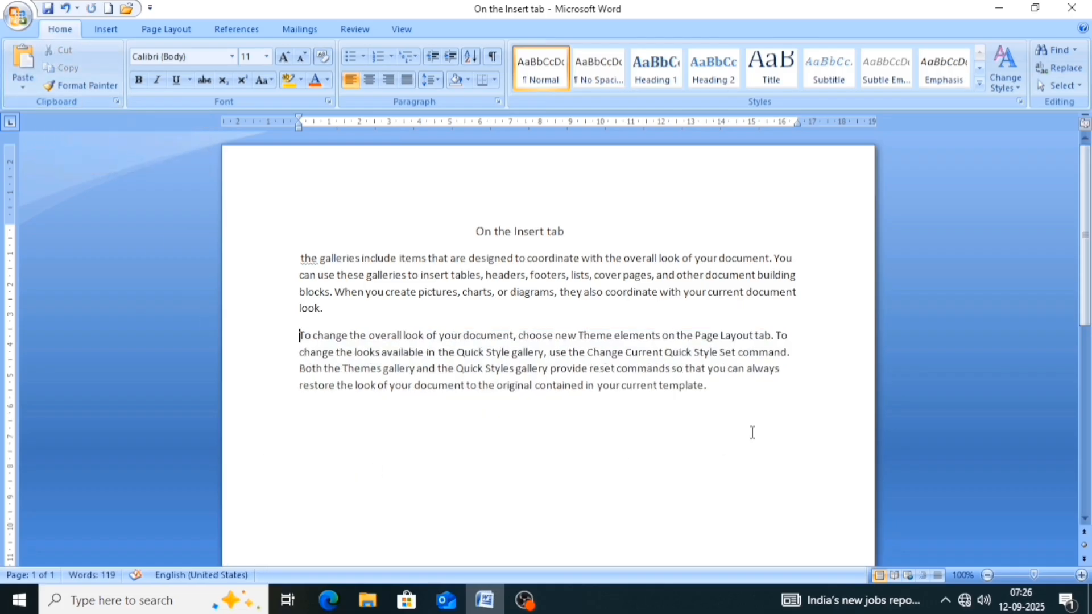
key(Return)
click(17, 67)
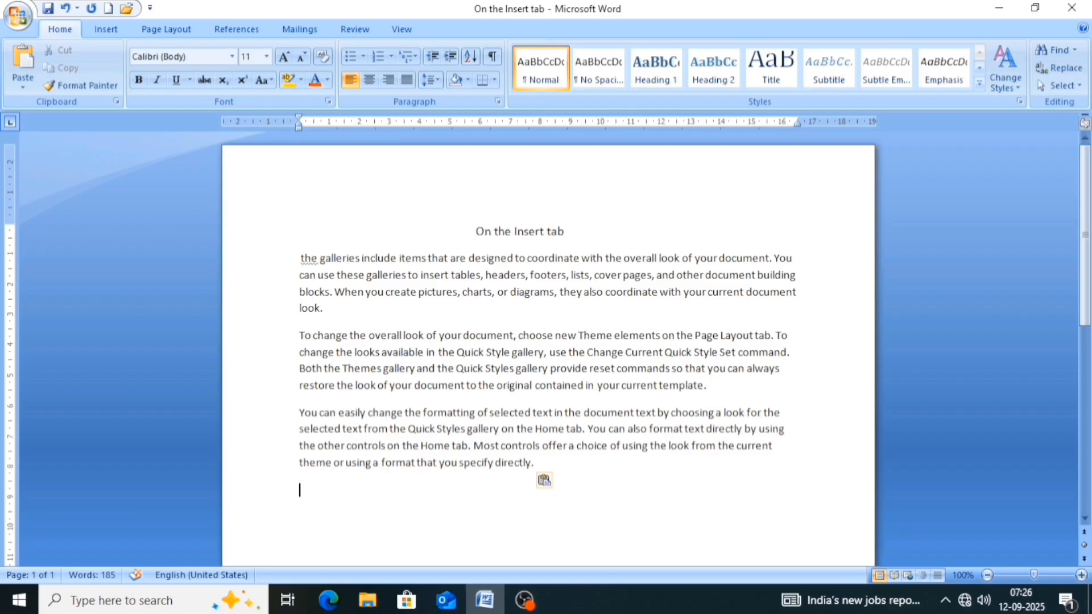
Step: Copy the first body paragraph, starting "the galleries include", and paste it as a new paragraph at the document's end
click(300, 259)
drag(299, 259, 335, 319)
click(65, 67)
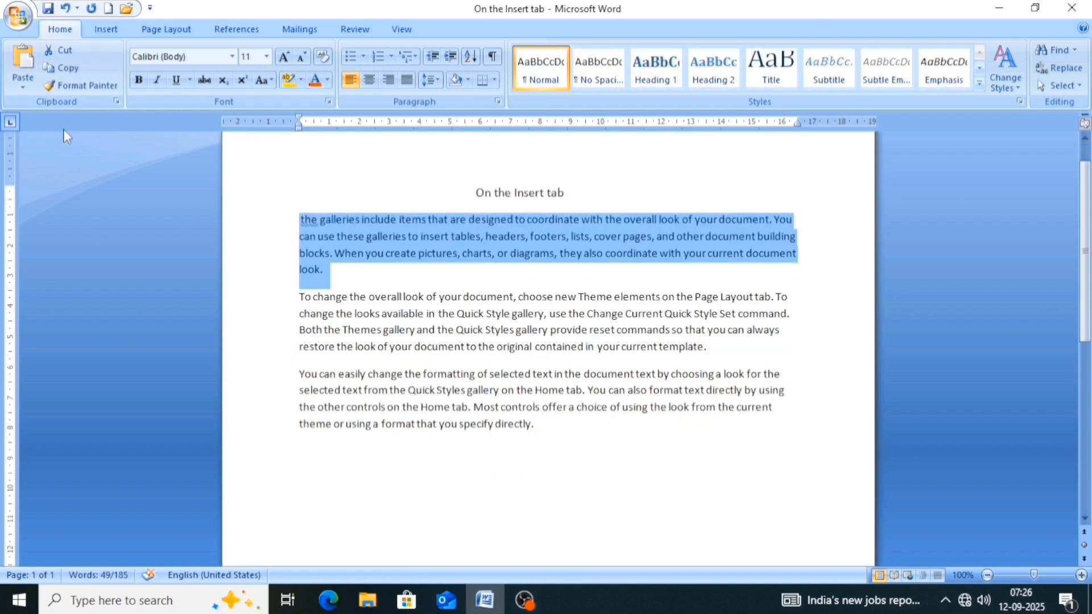
click(558, 425)
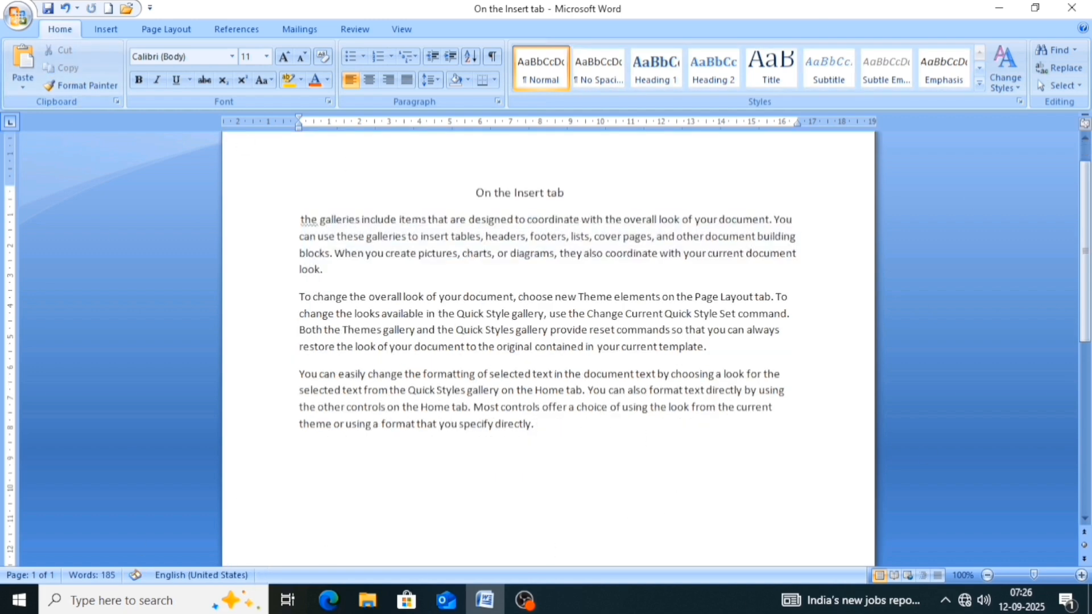
key(Return)
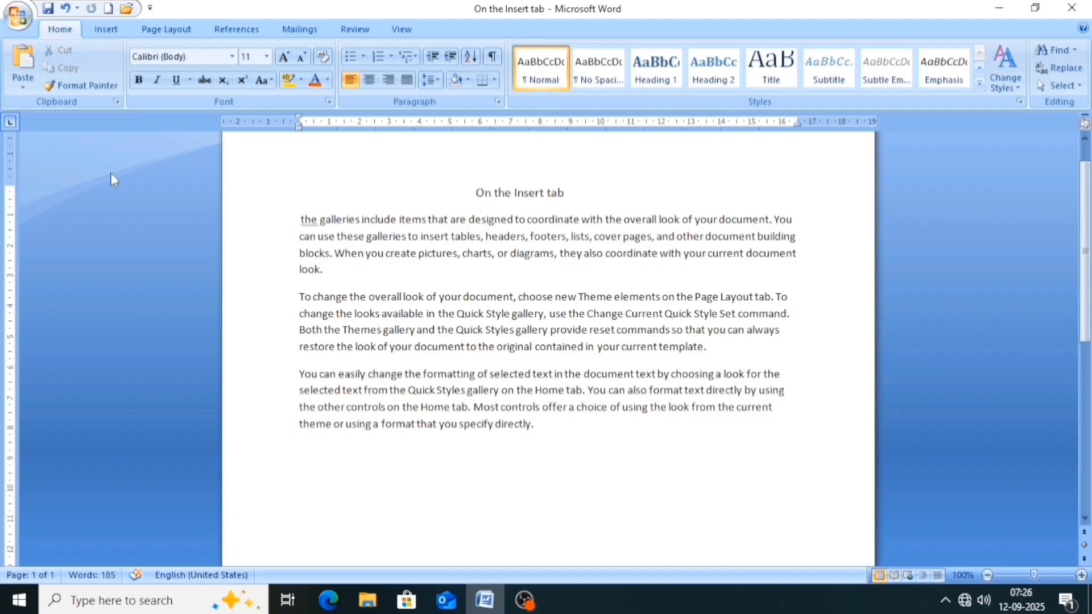
click(32, 59)
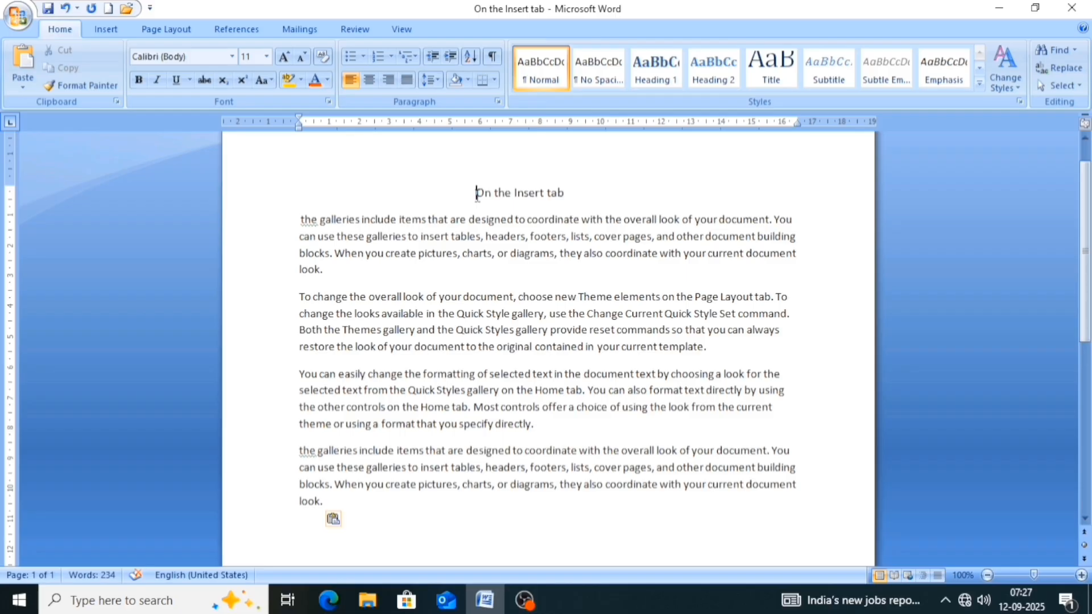
Step: Make the heading "On the Insert tab" bold
drag(476, 195, 563, 196)
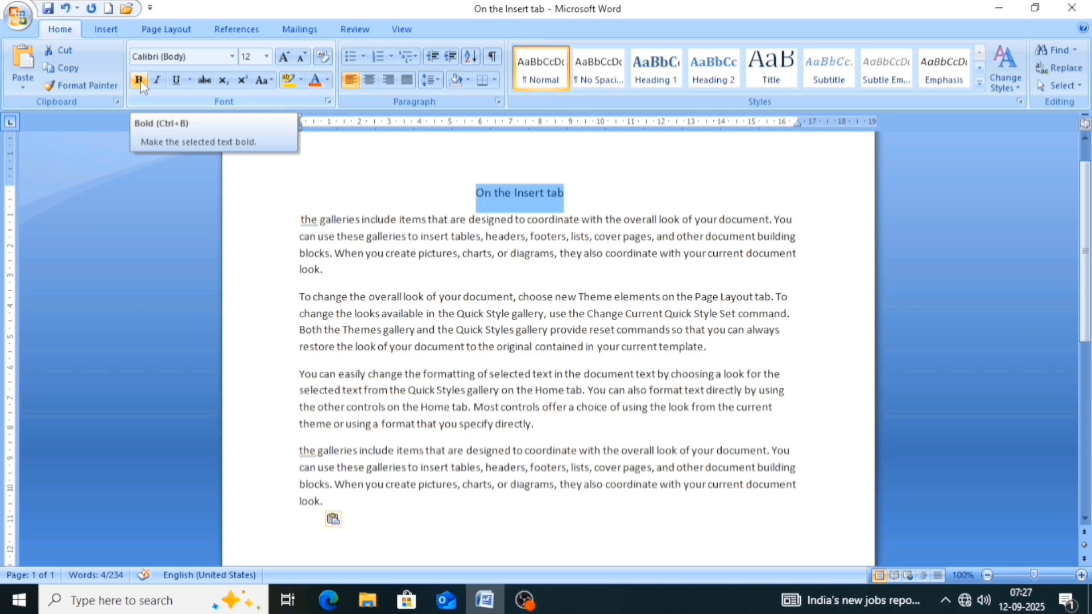
click(139, 80)
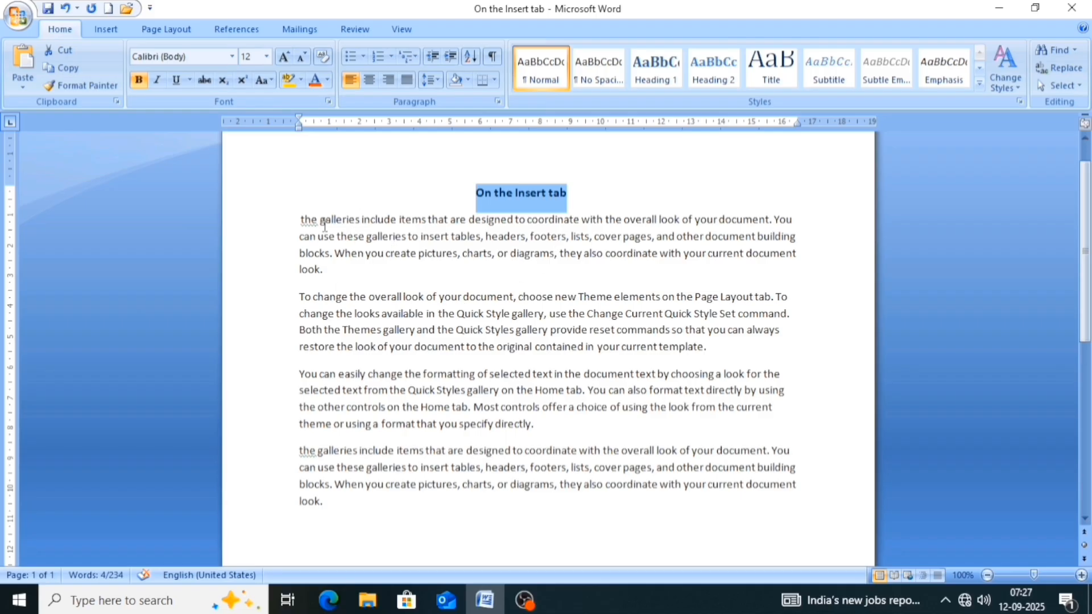
click(464, 192)
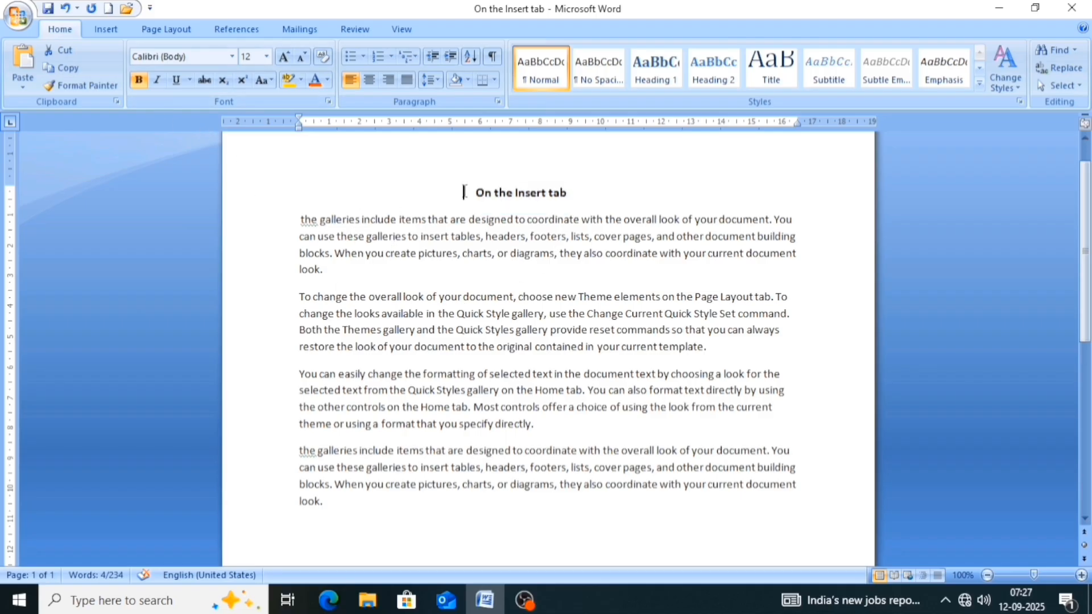
Step: Switch italic on and back off for the heading "On the Insert tab"
drag(464, 192, 552, 192)
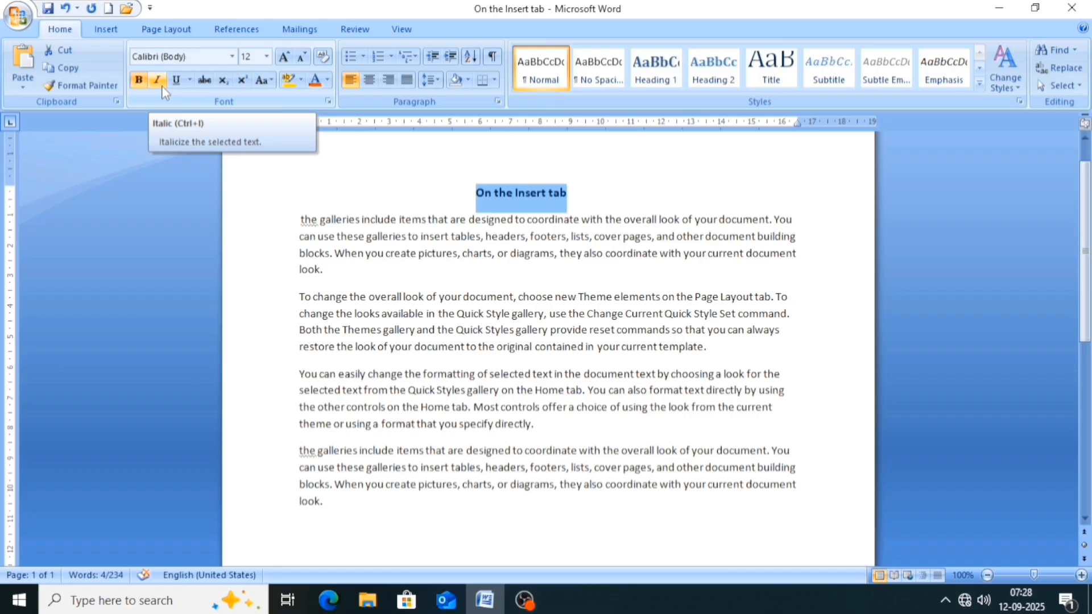
click(161, 85)
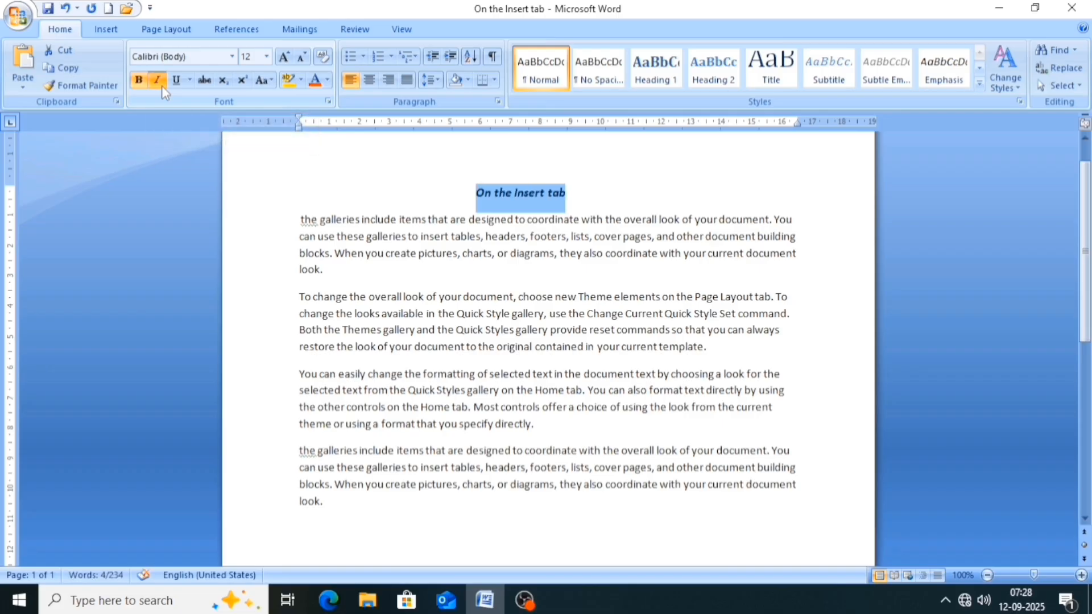
click(161, 86)
click(157, 80)
click(156, 81)
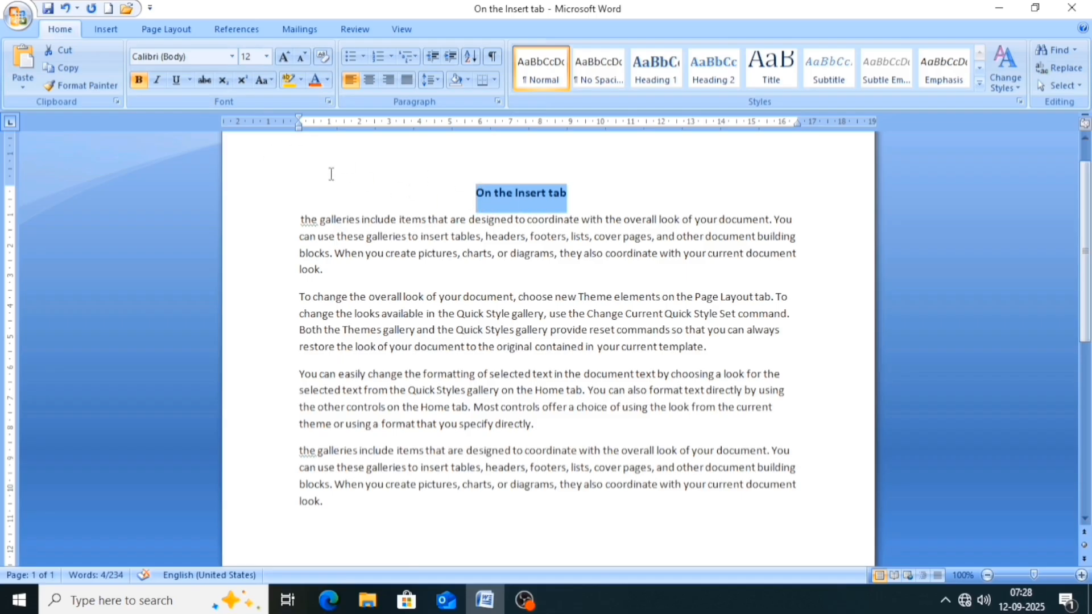
Step: Underline the heading "On the Insert tab" with the double underline style
click(177, 83)
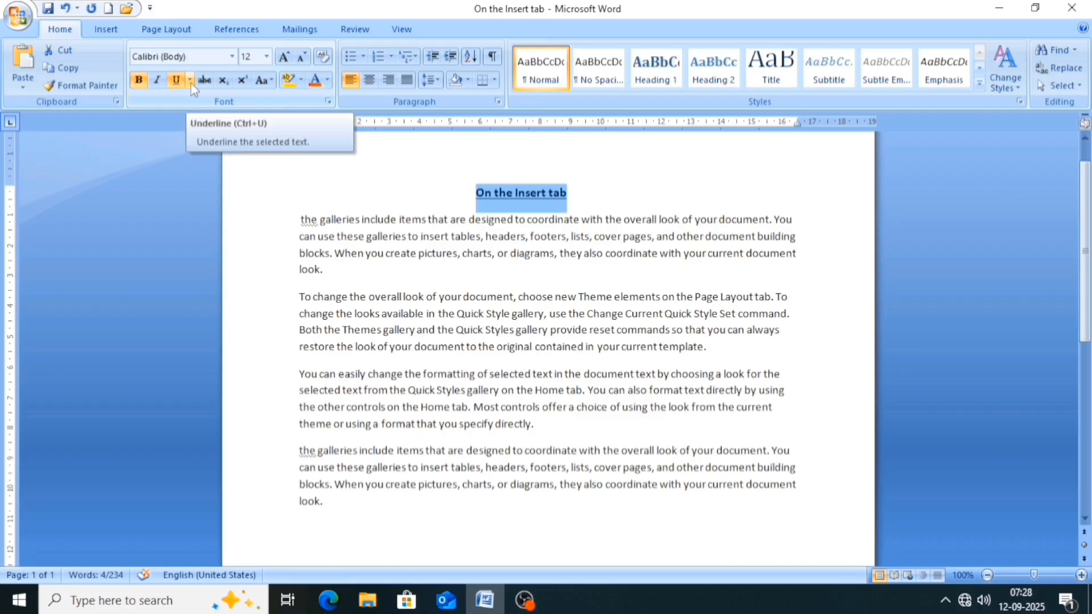
click(189, 83)
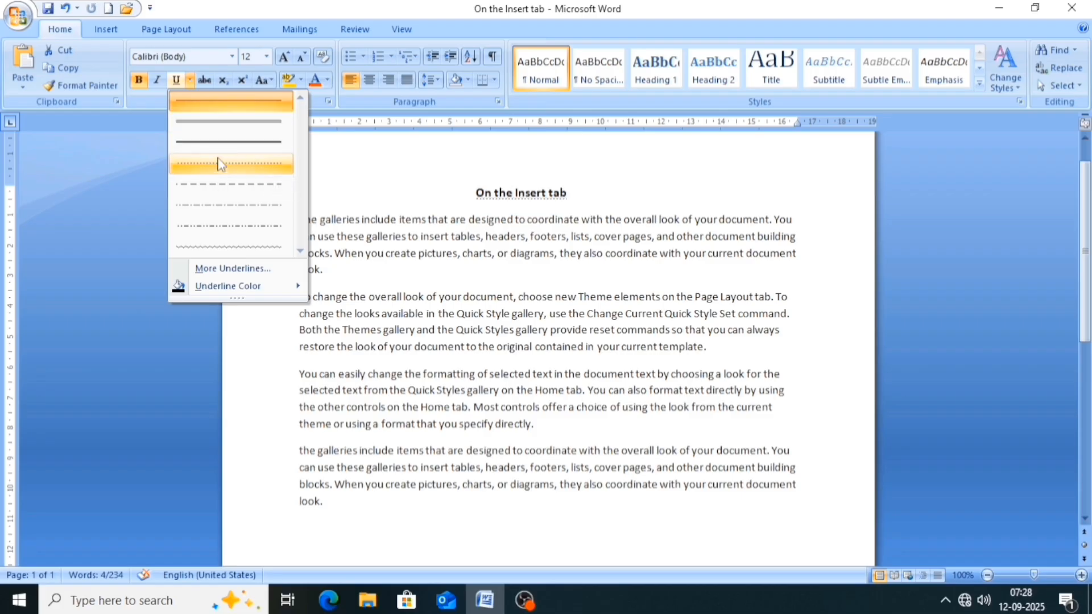
click(224, 128)
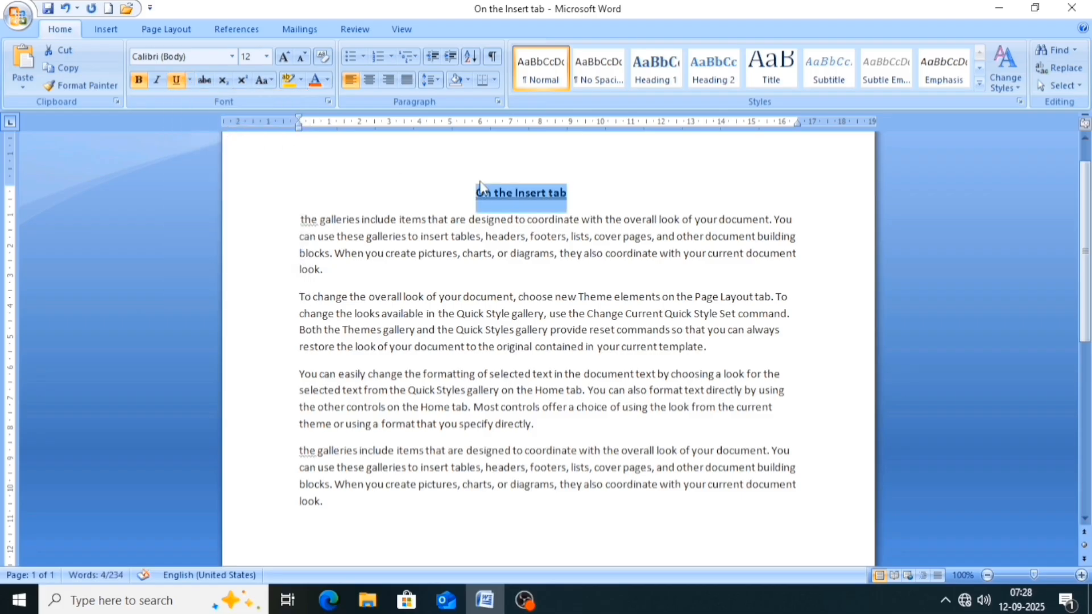
click(569, 196)
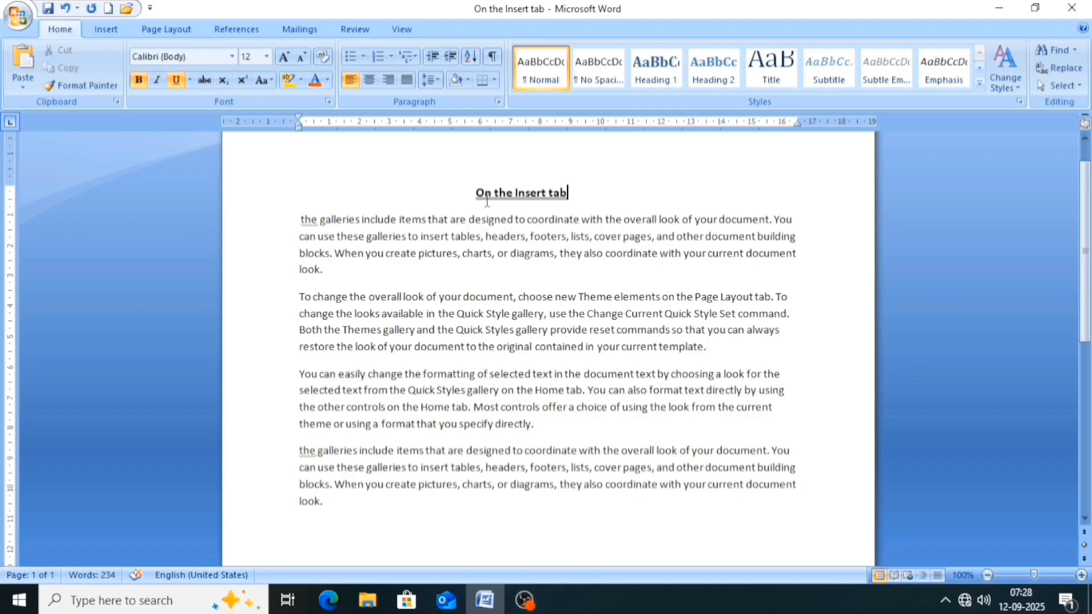
drag(477, 192, 572, 196)
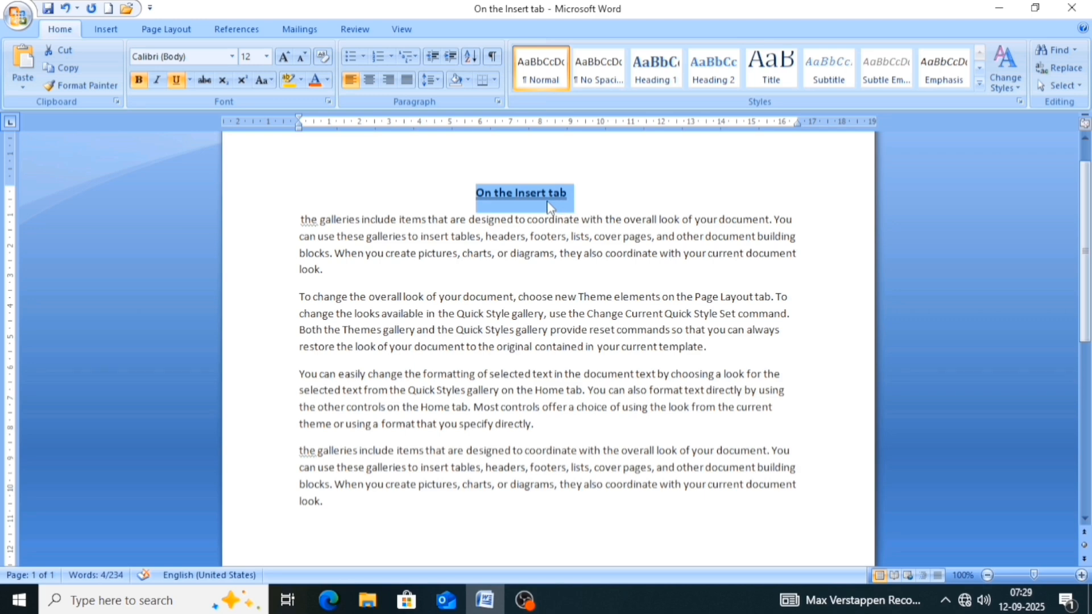
click(609, 197)
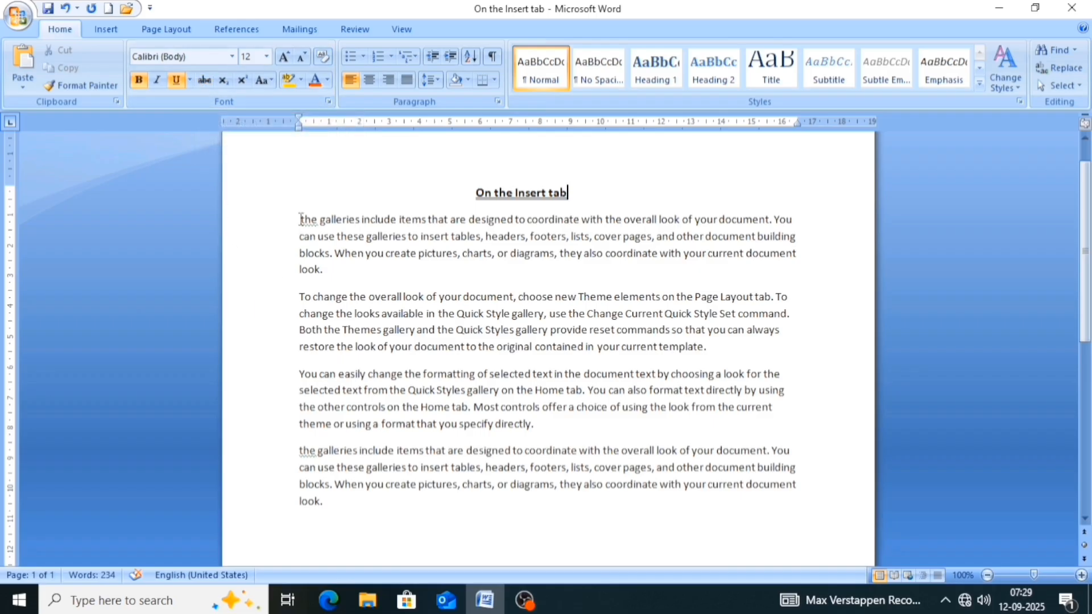
Step: Switch strikethrough on and back off for "to insert tables, headers, footers, lists, cover pages" in the first paragraph
drag(300, 219, 332, 277)
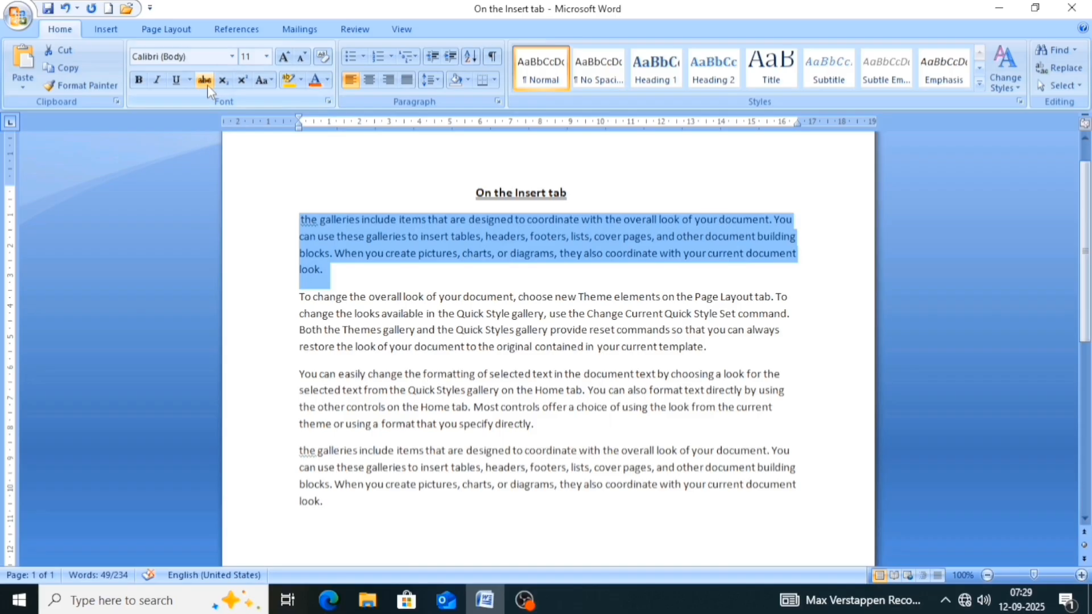
click(374, 278)
drag(408, 236, 651, 238)
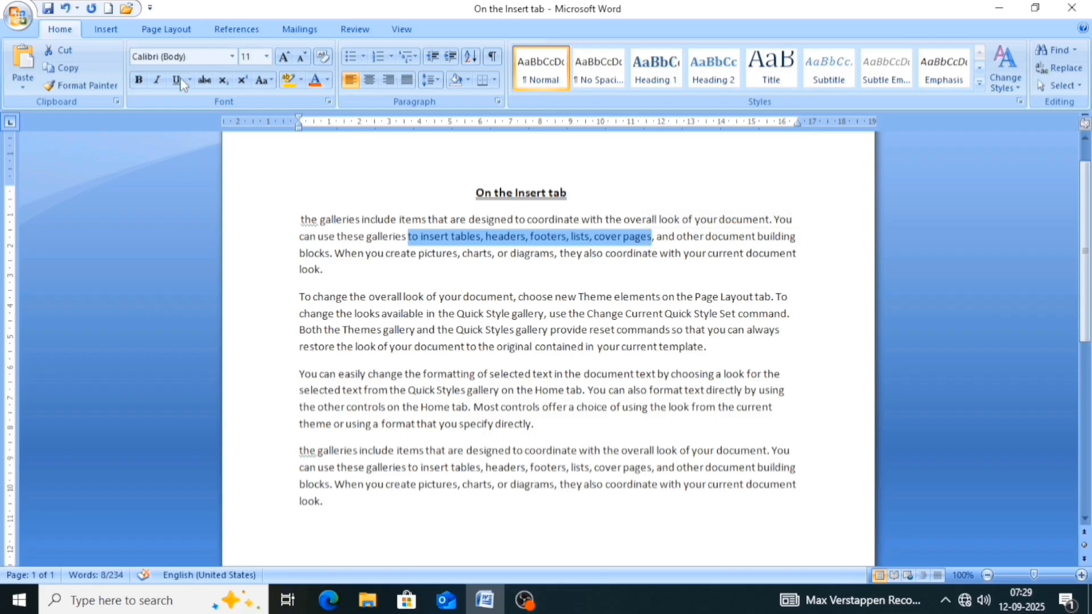
click(205, 81)
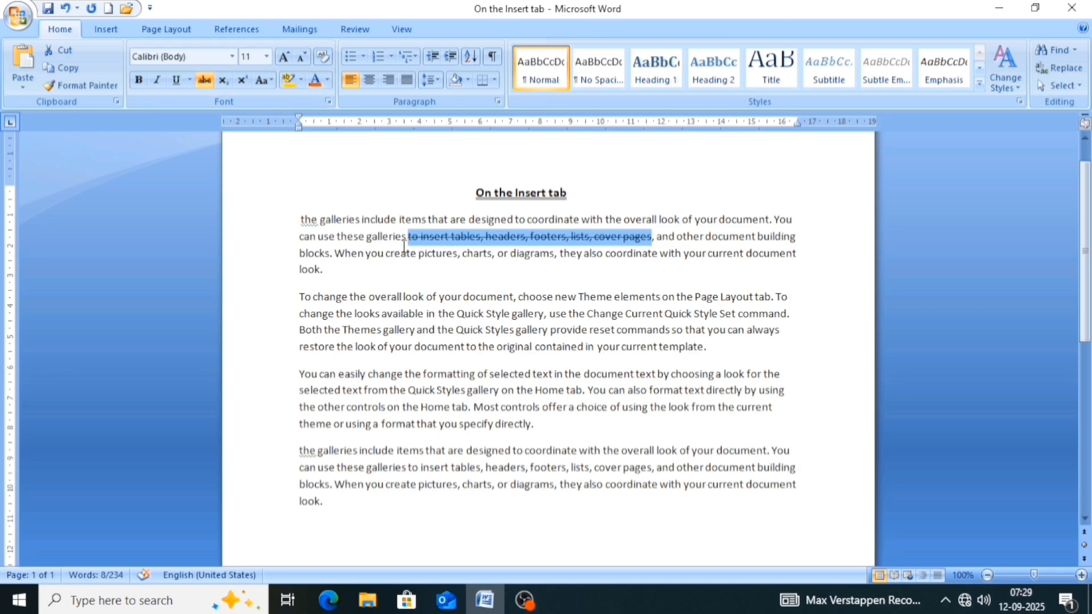
click(204, 82)
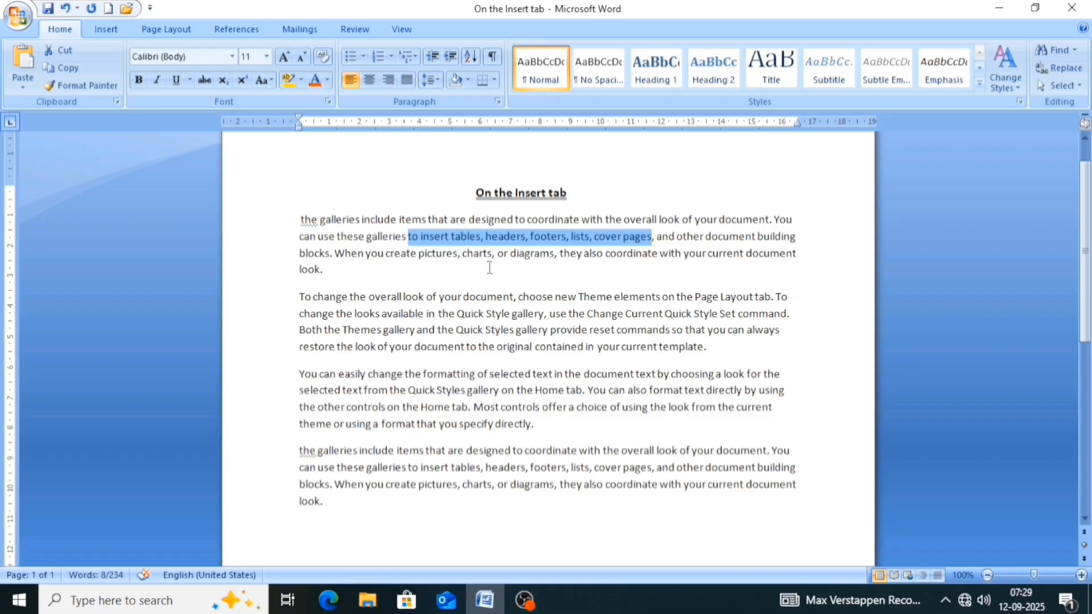
click(333, 267)
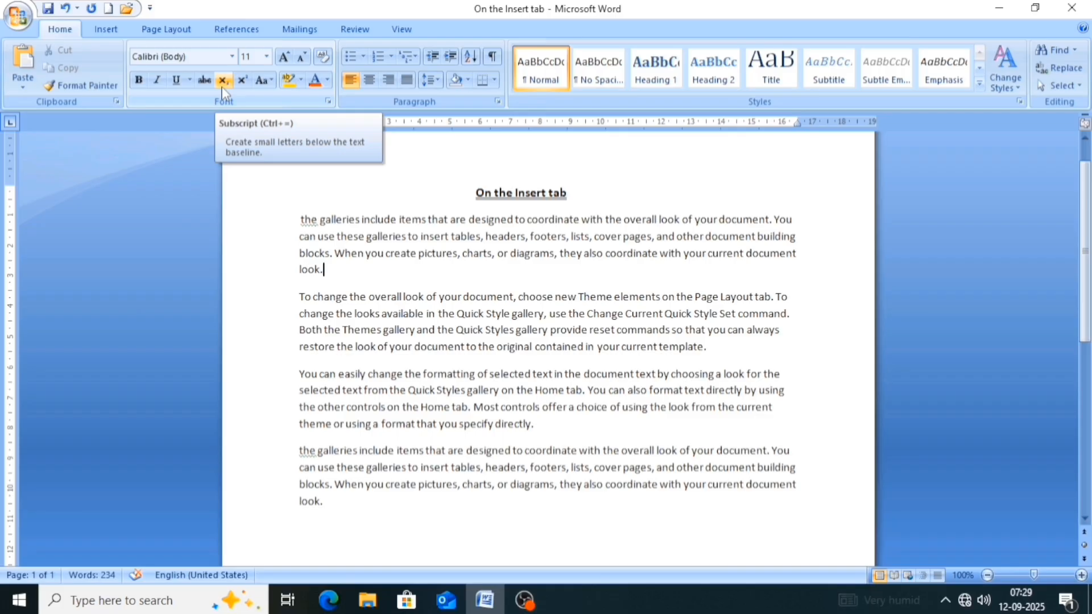
Step: Add the line "H20 O2 CO2" below the last paragraph, leaving an empty line between them
scroll(390, 370, down, 3)
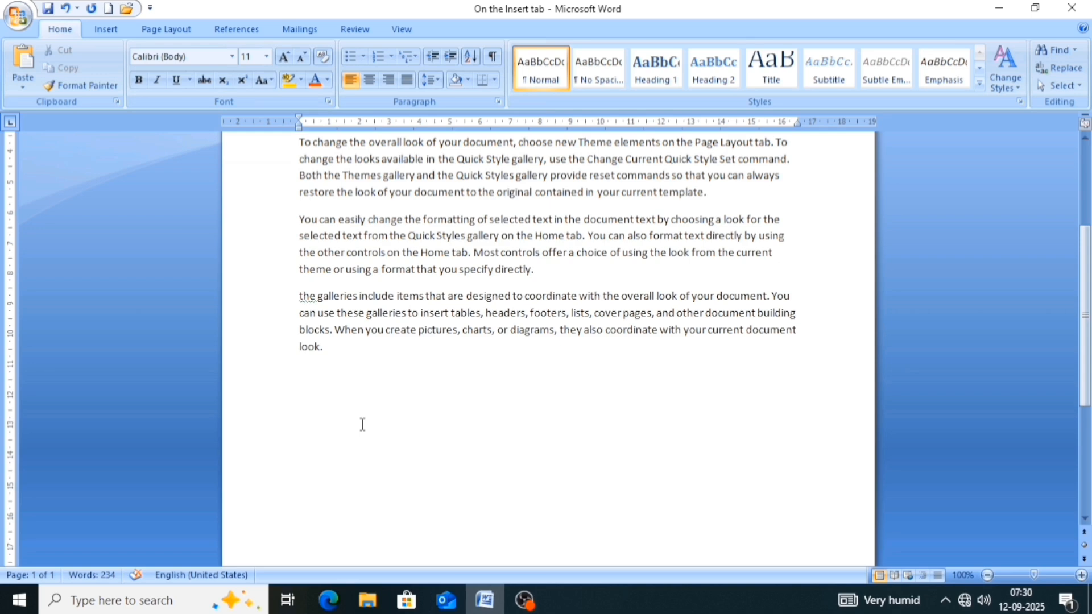
key(Return)
key(Return)
text(H)
text(0)
key(BackSpace)
text(20 O2 CO2)
Step: Enlarge the "H20 O2 CO2" line to font size 14
drag(365, 408, 294, 405)
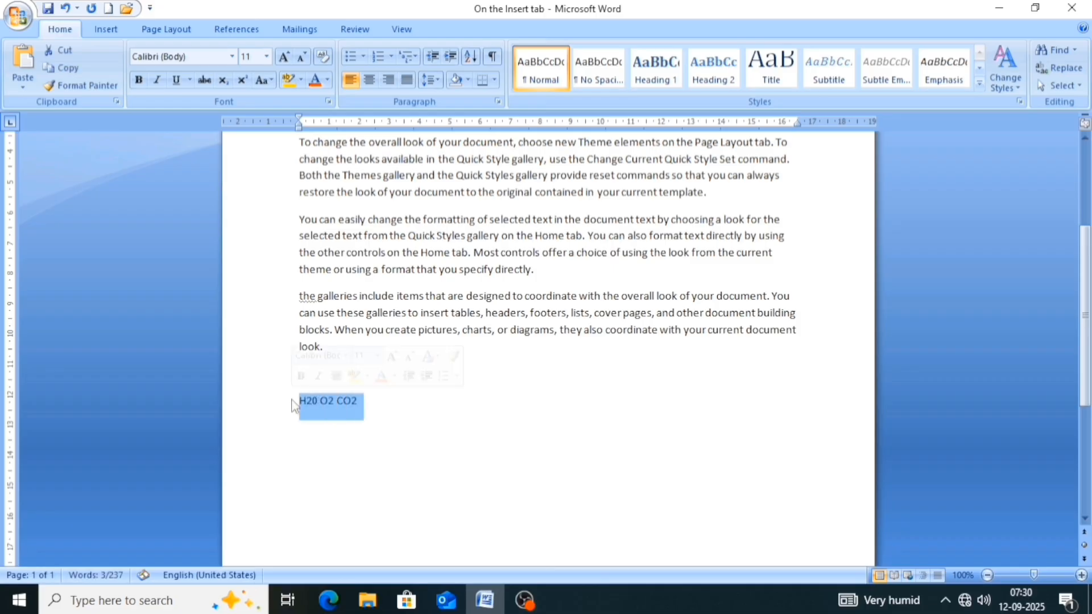
key(ctrl+shift+period)
key(ctrl+shift+period)
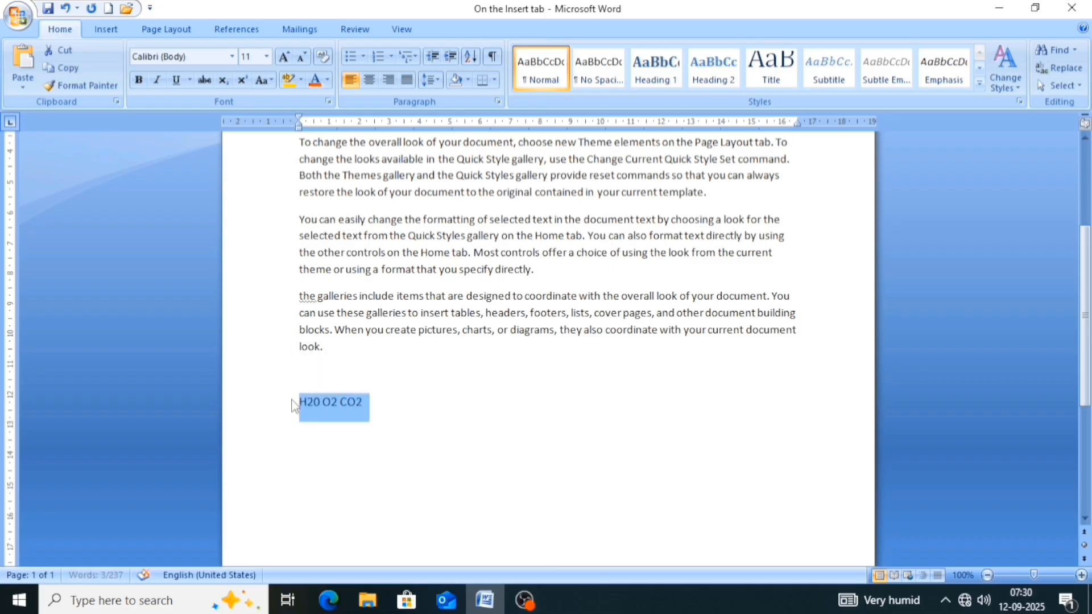
click(308, 405)
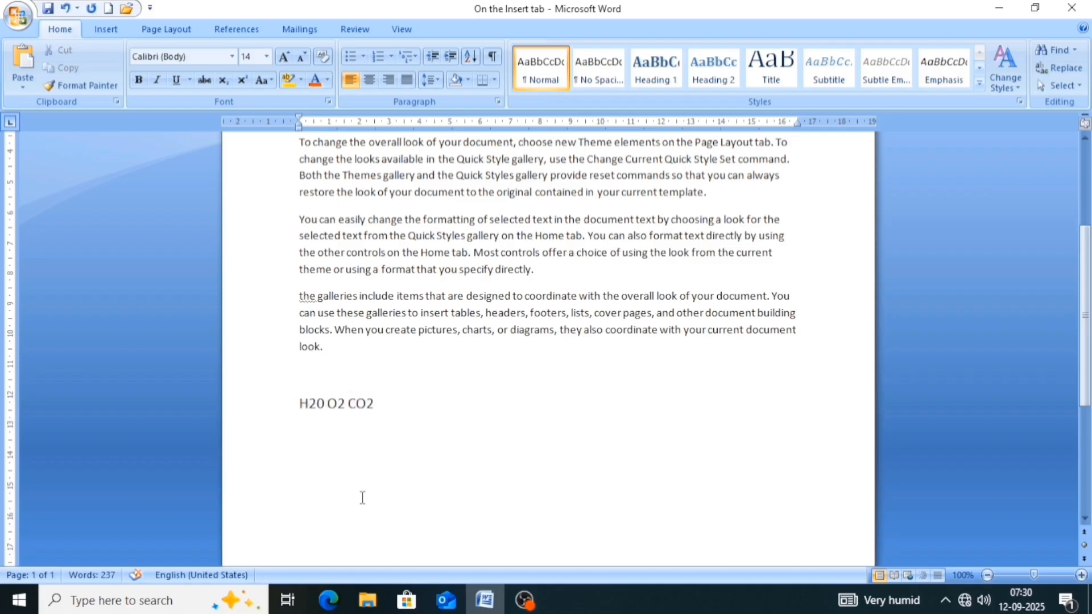
Step: Replace the zero in "H20" with the letter "O" so that it reads "H2O"
click(316, 404)
key(Delete)
text(O)
Step: Enlarge the "H2O O2 CO2" line to font size 24
drag(305, 410, 394, 415)
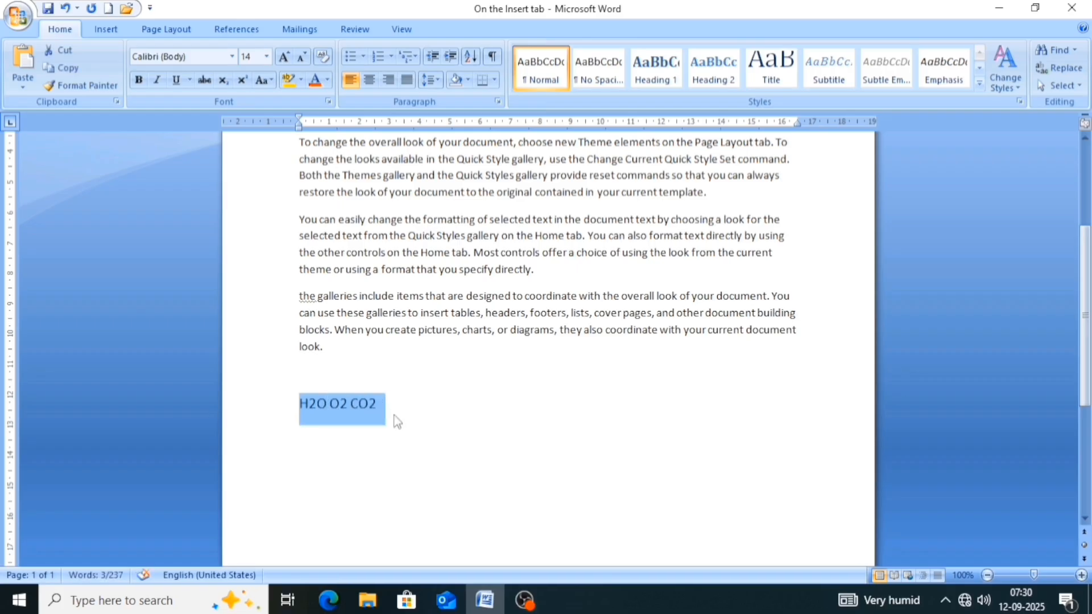
key(ctrl+shift+period)
key(ctrl+shift+period)
key(ctrl+shift+period)
key(ctrl+shift+period)
key(ctrl+shift+period)
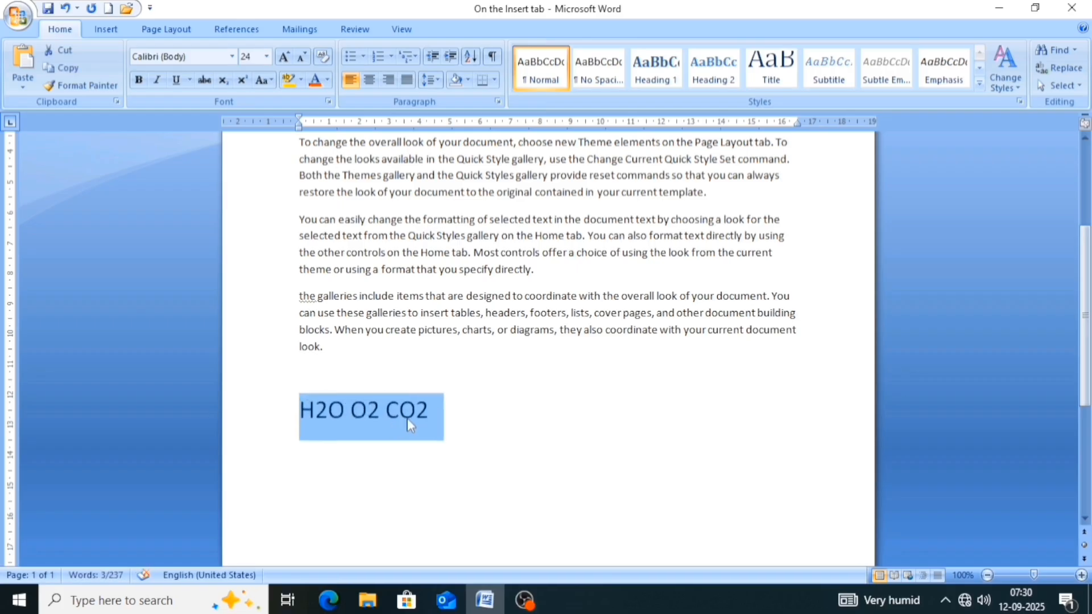
click(464, 423)
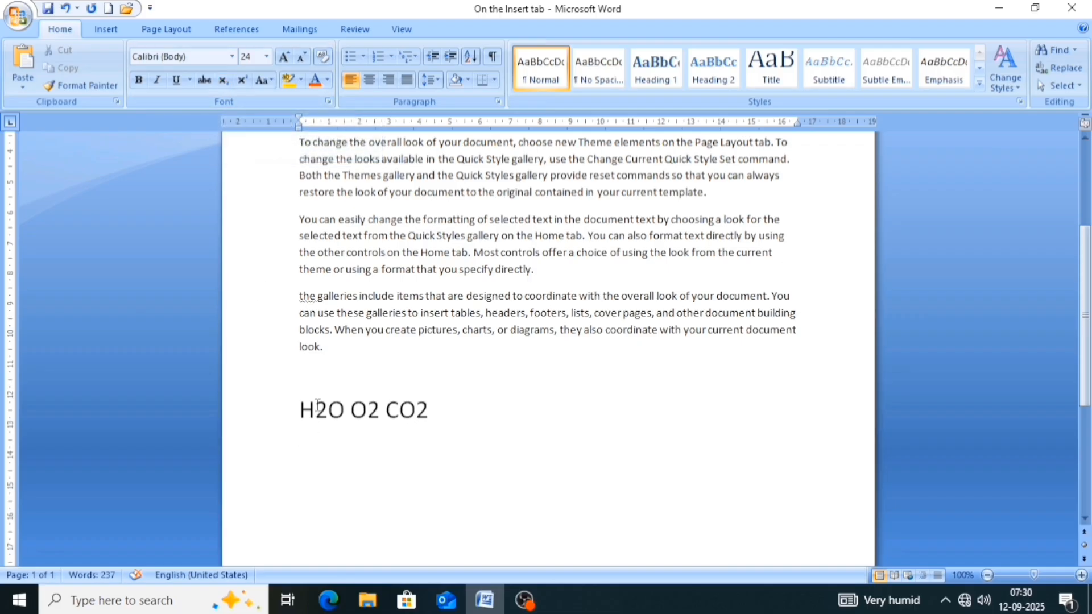
Step: Format the 2 in "H2O", "O2" and "CO2" as subscript, and add an extra space after "H2O"
drag(316, 409, 328, 410)
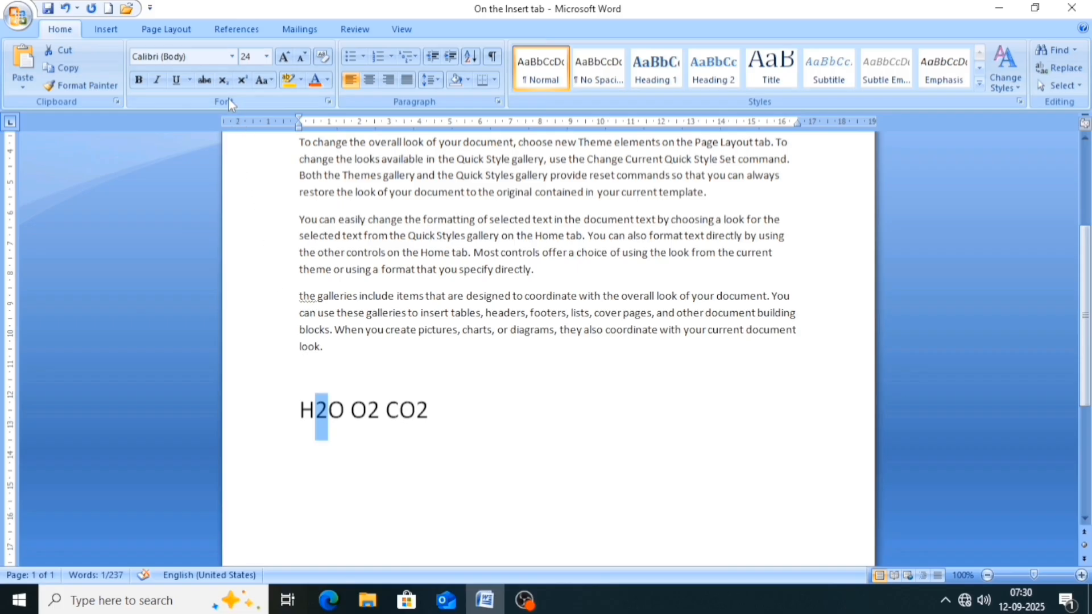
click(224, 83)
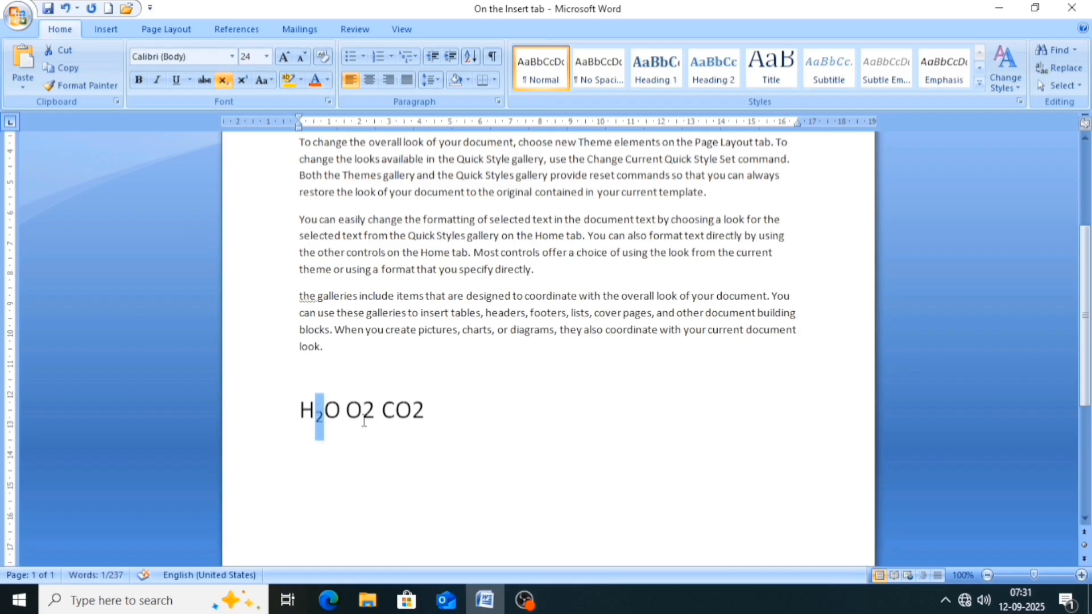
drag(364, 408, 419, 410)
click(224, 79)
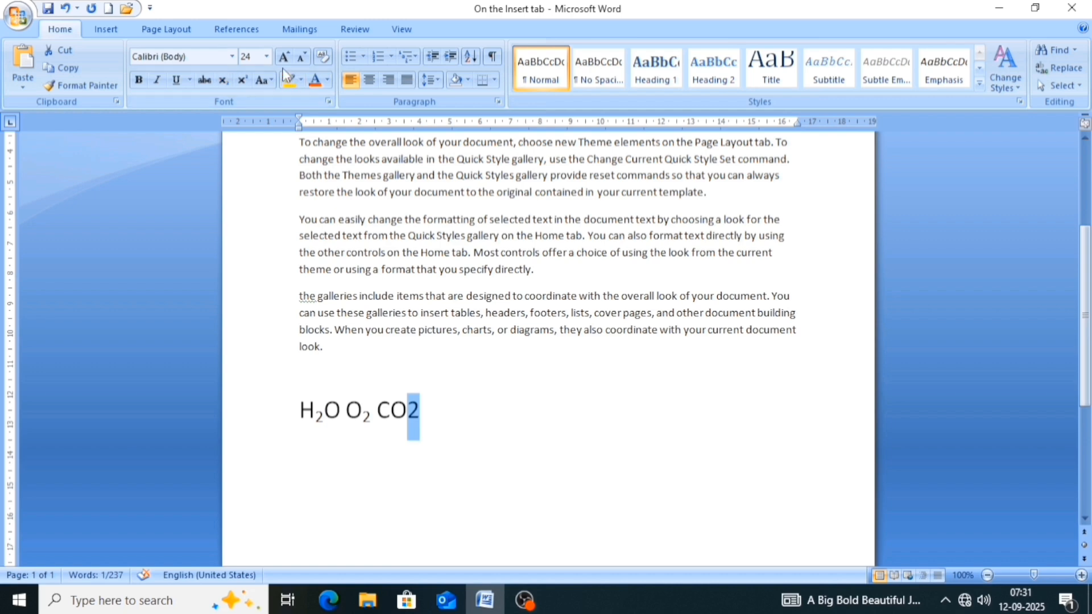
click(224, 82)
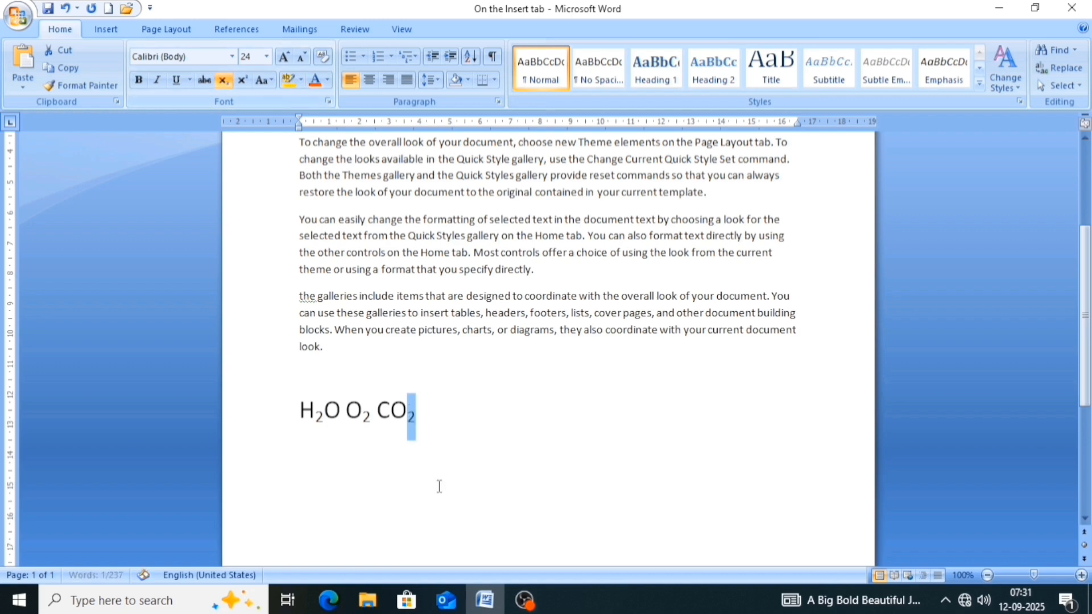
click(431, 419)
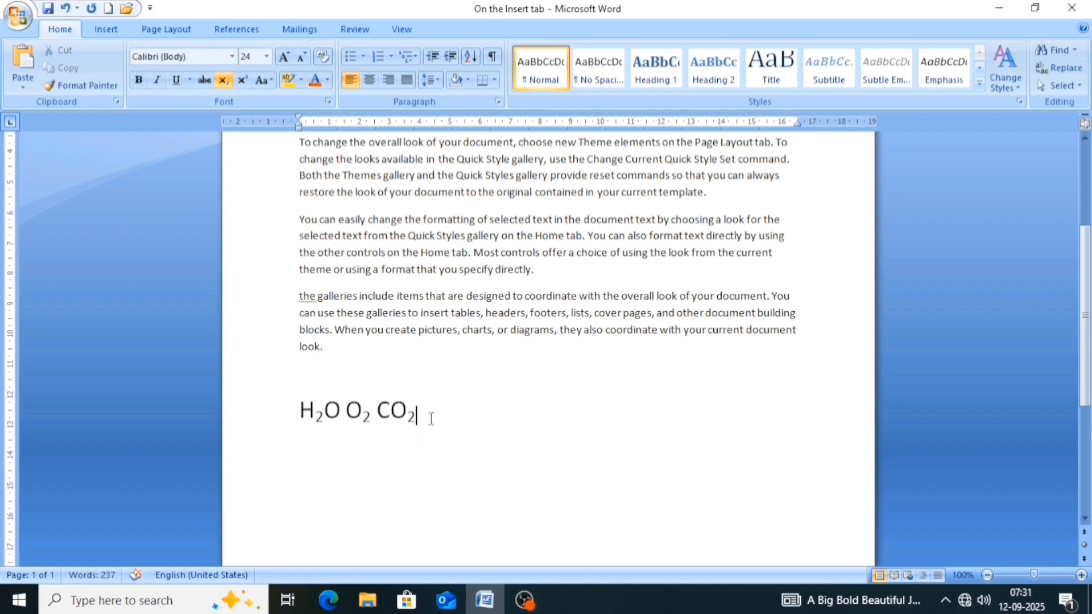
click(343, 417)
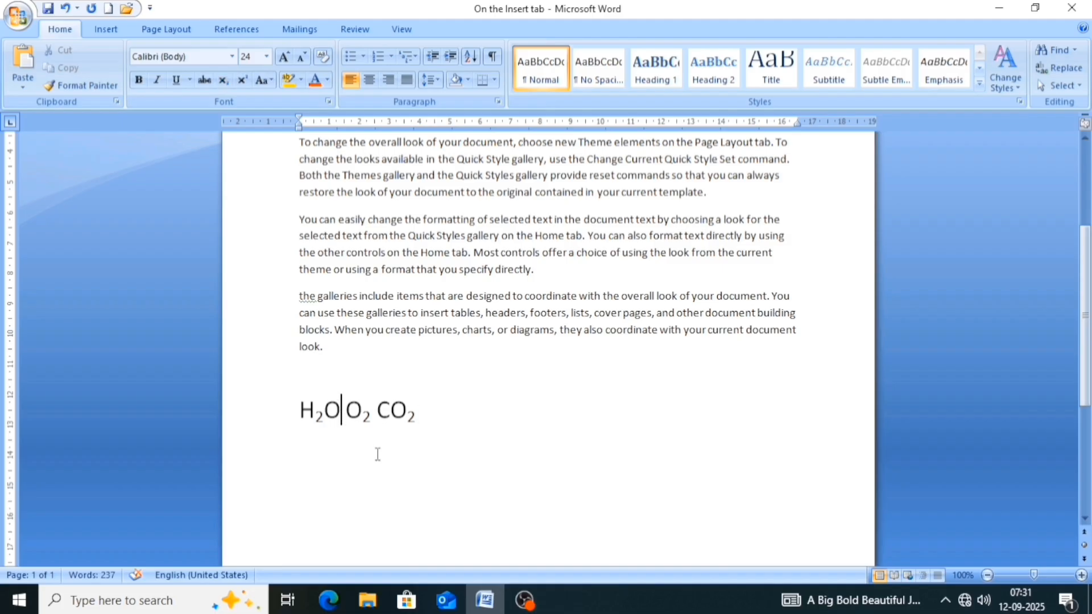
click(485, 446)
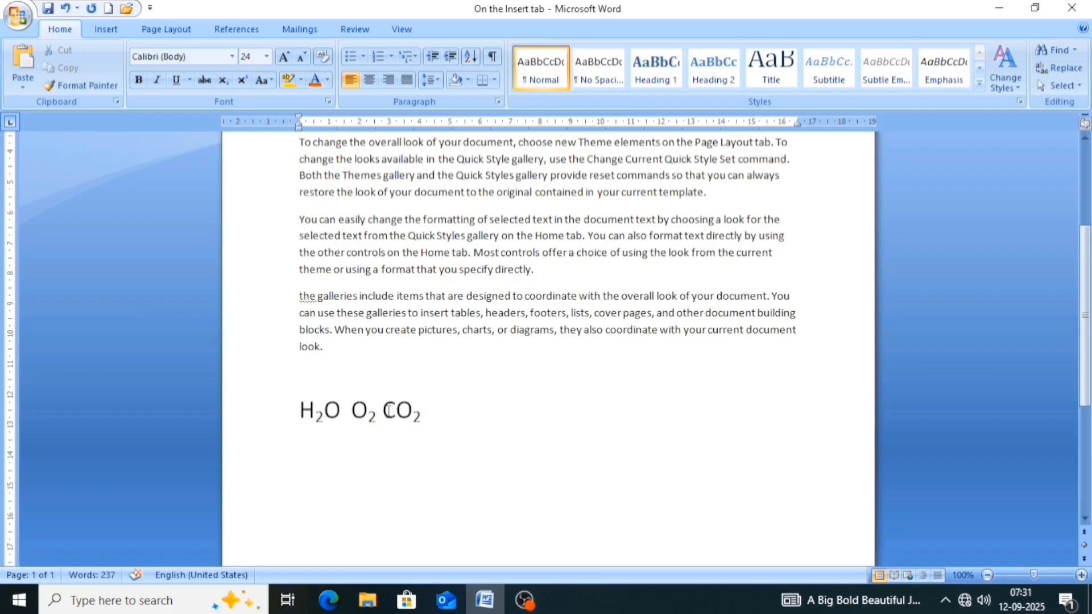
Step: Toggle subscript on and off for the whole formula "CO2", and reapply subscript to its 2 only
drag(382, 411, 421, 413)
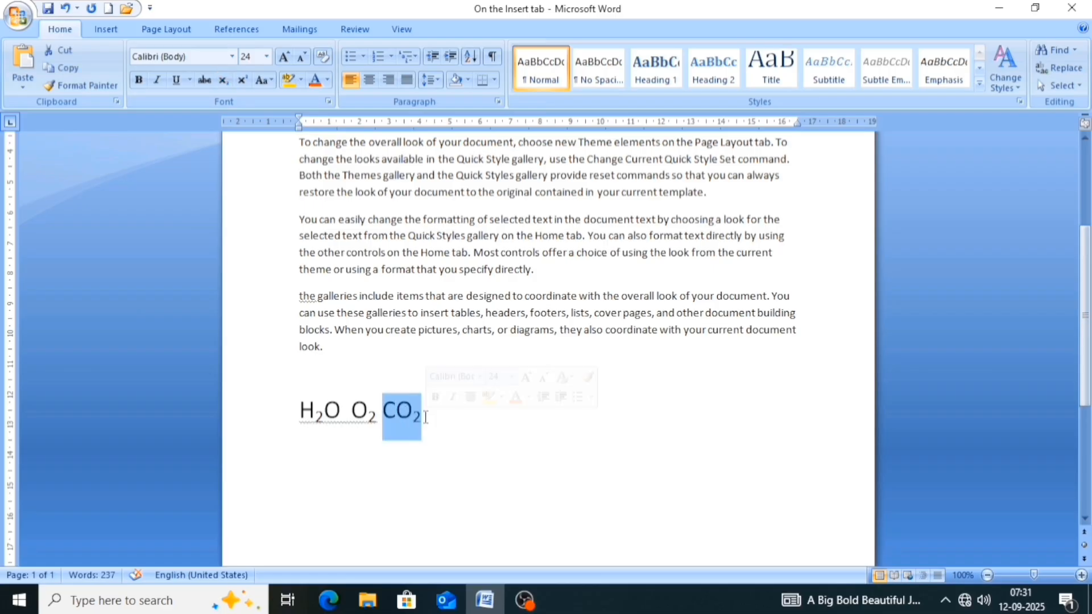
click(223, 81)
click(223, 81)
click(223, 80)
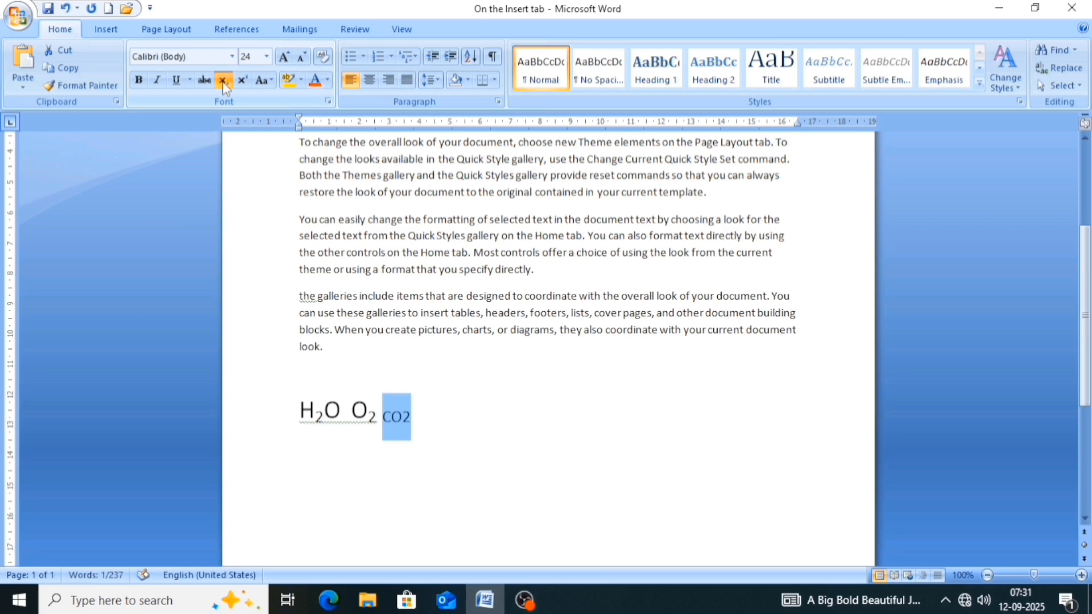
click(223, 81)
click(222, 80)
click(227, 84)
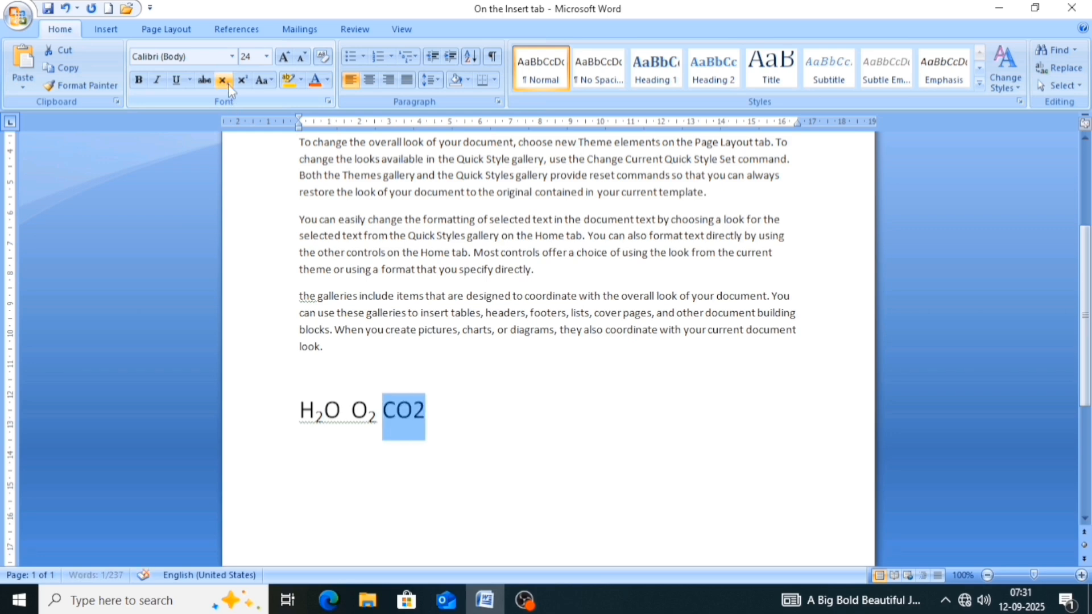
click(227, 84)
click(228, 84)
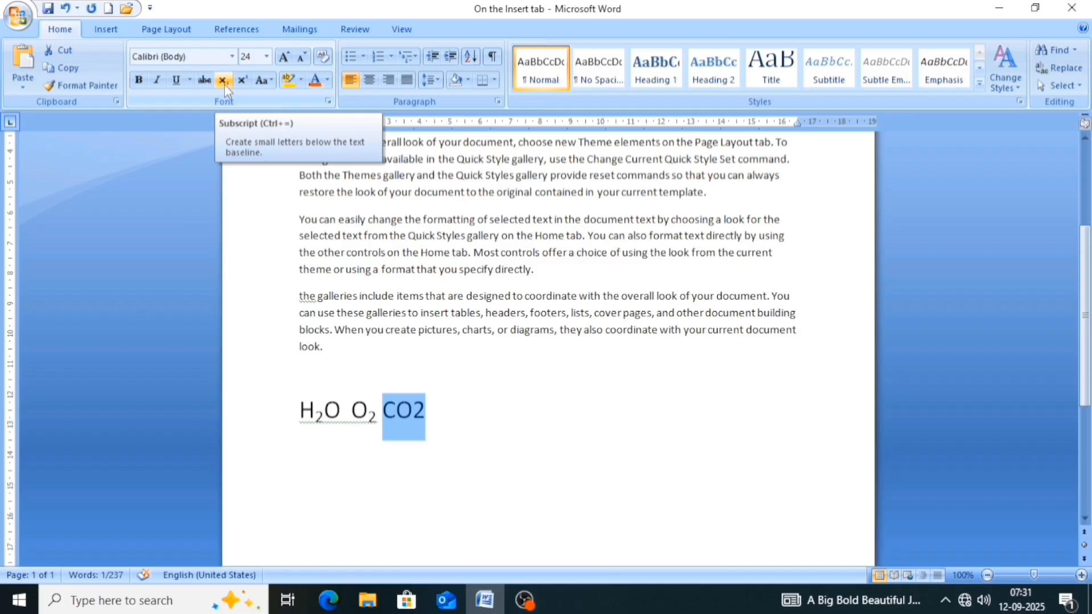
click(487, 414)
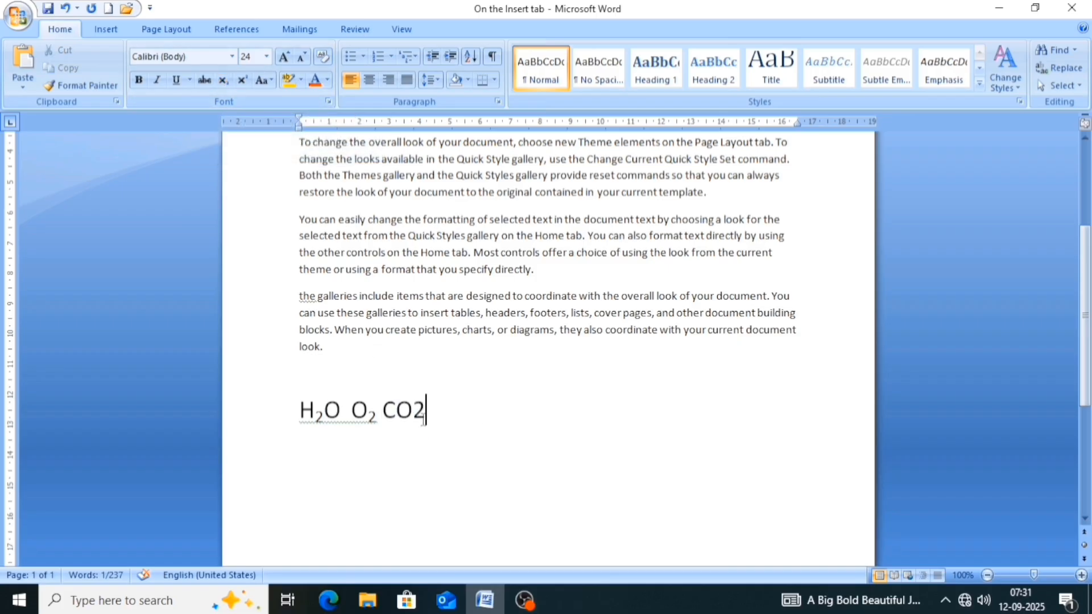
drag(414, 409, 425, 409)
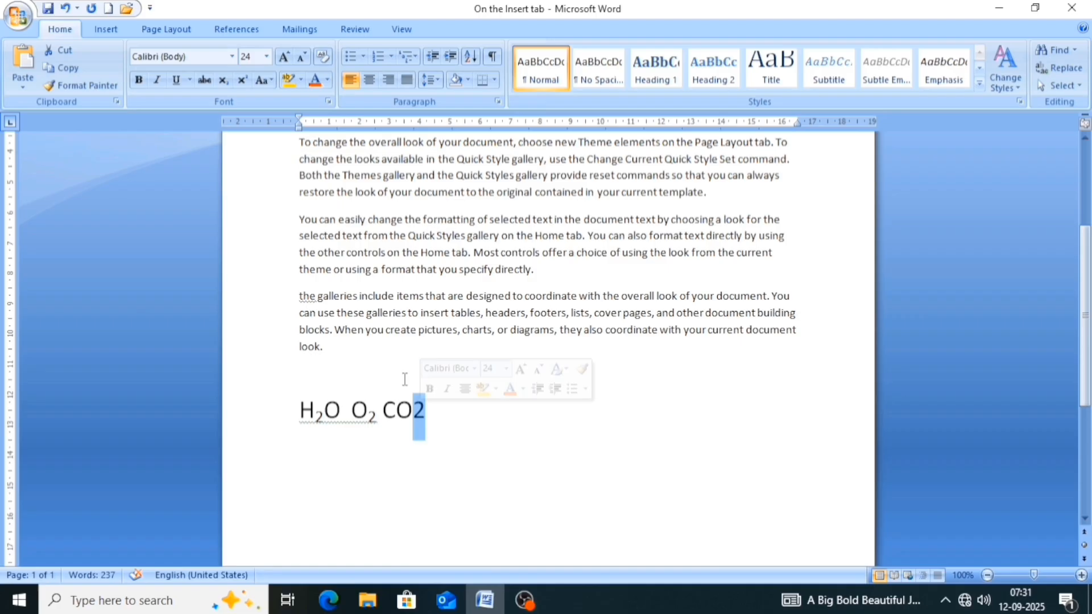
click(223, 81)
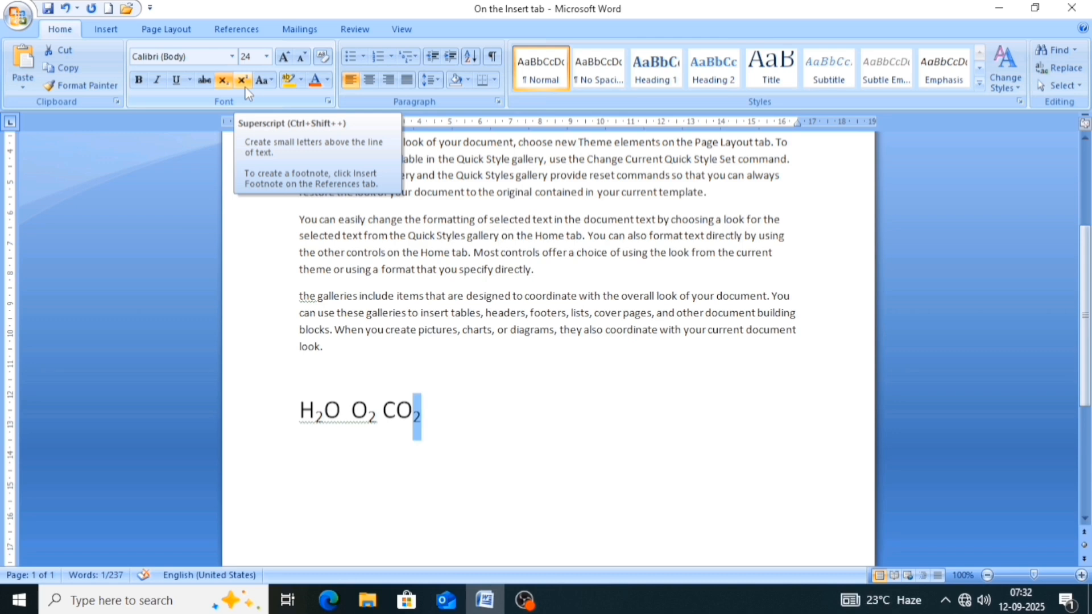
Step: Insert empty lines below the paragraph ending "that you specify directly." and write "A2+B2" there
click(551, 267)
key(Return)
key(Return)
key(Return)
key(Return)
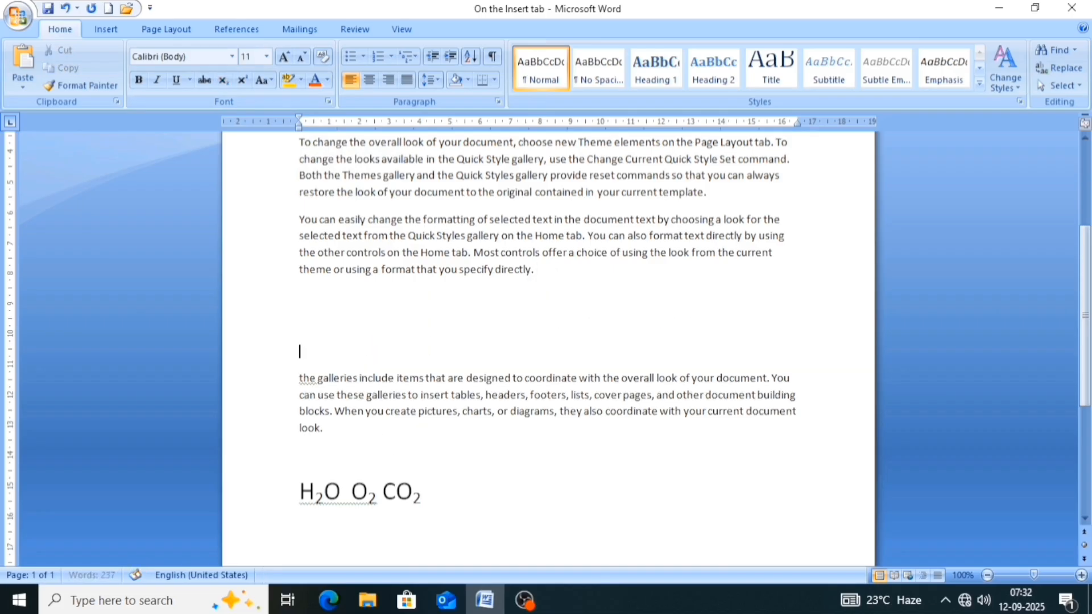
click(307, 326)
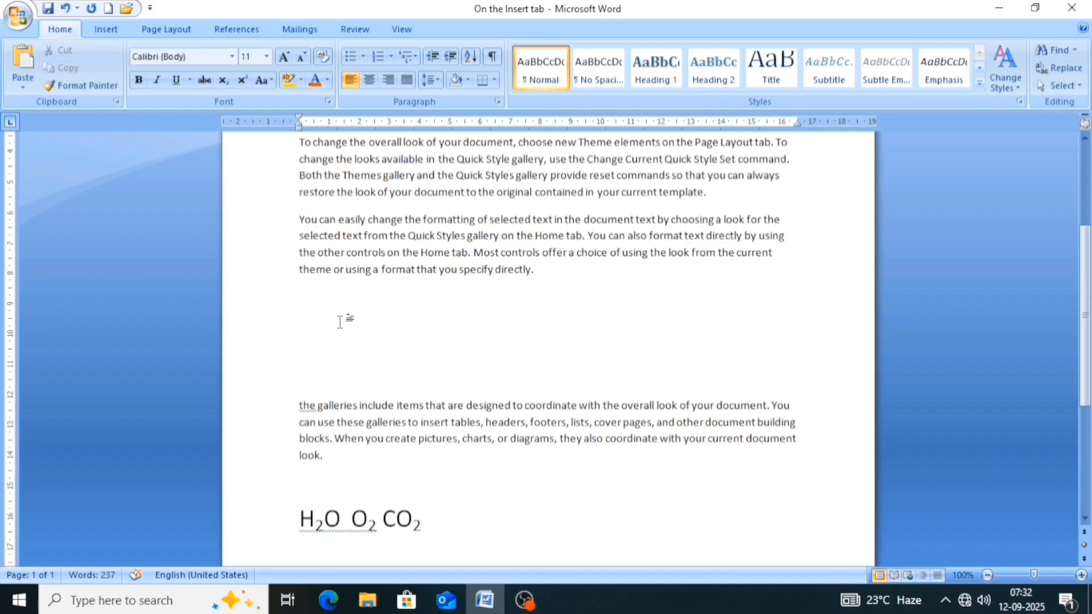
text(A2+B2)
Step: Enlarge the "A2+B2" line to font size 22
drag(299, 324, 337, 335)
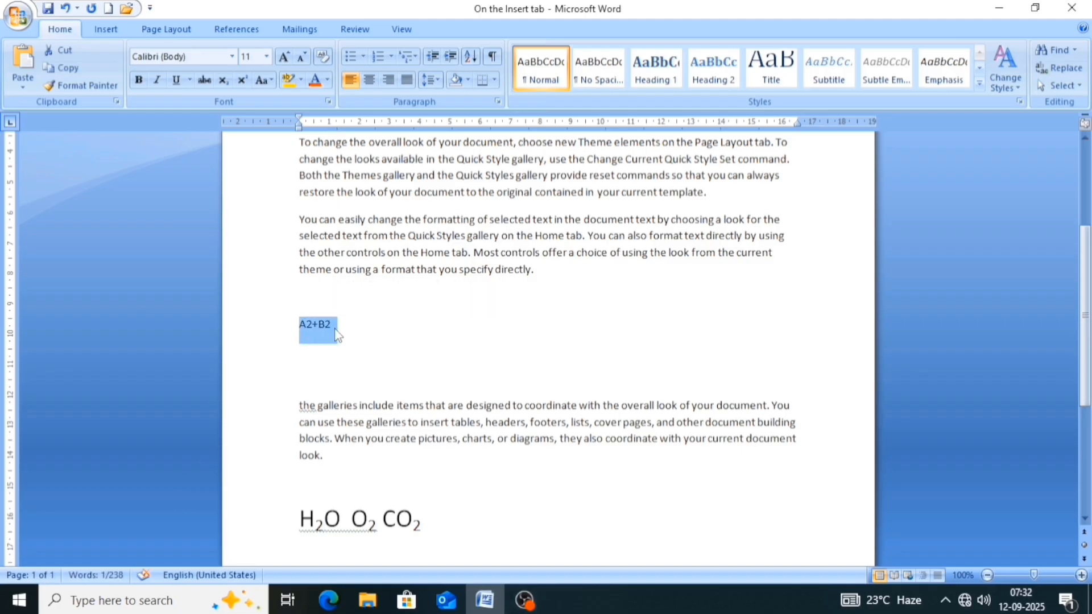
key(ctrl+shift+period)
key(ctrl+shift+period)
key(ctrl+shift+period)
key(ctrl+shift+period)
key(ctrl+shift+period)
key(ctrl+shift+period)
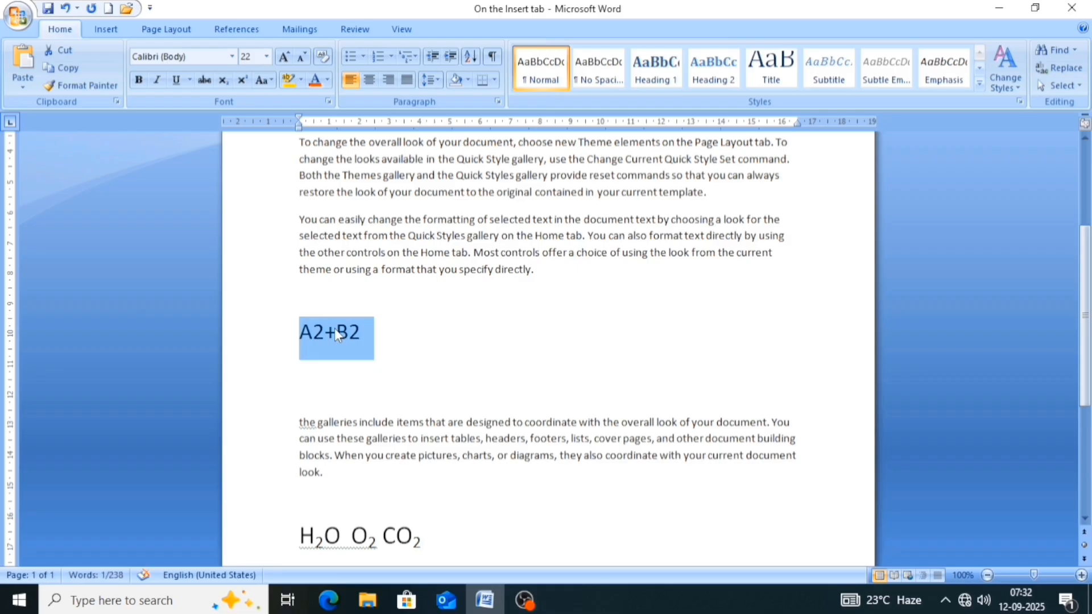
click(369, 354)
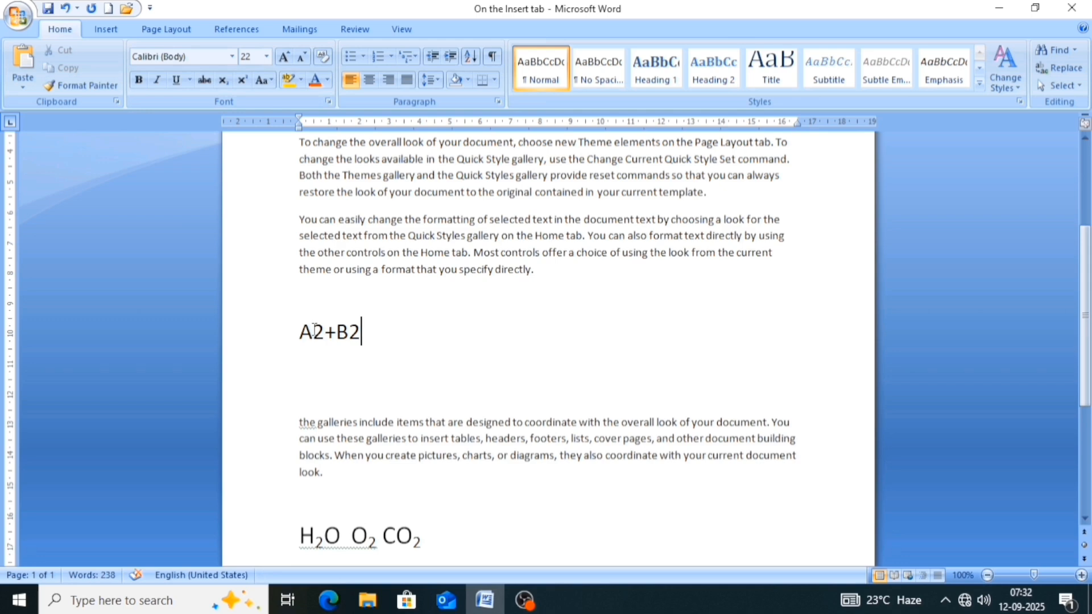
Step: Format both 2s in "A2+B2" as superscript
drag(313, 332, 325, 332)
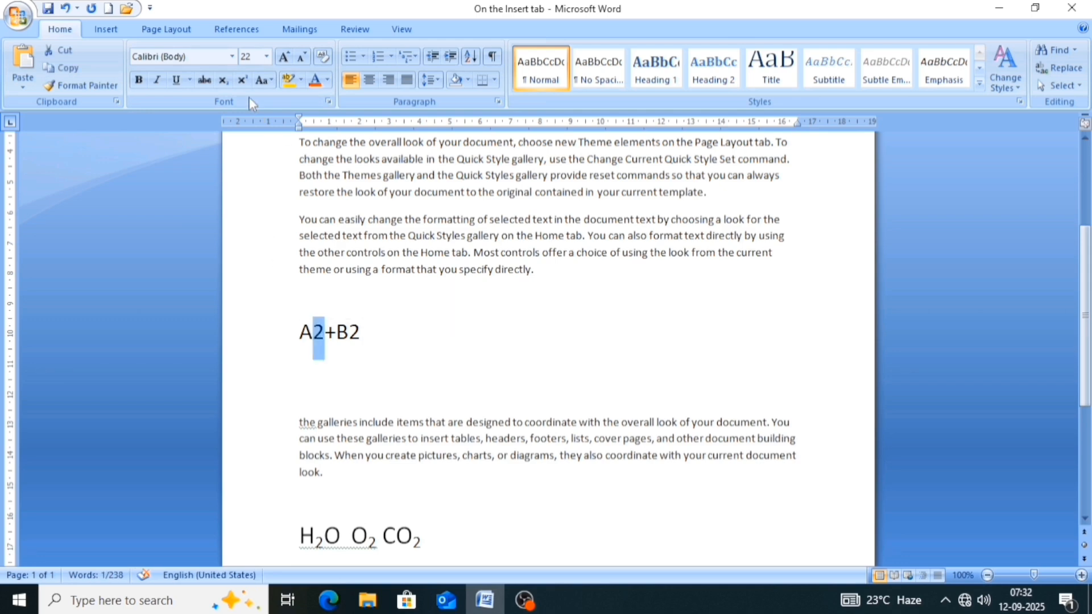
click(243, 83)
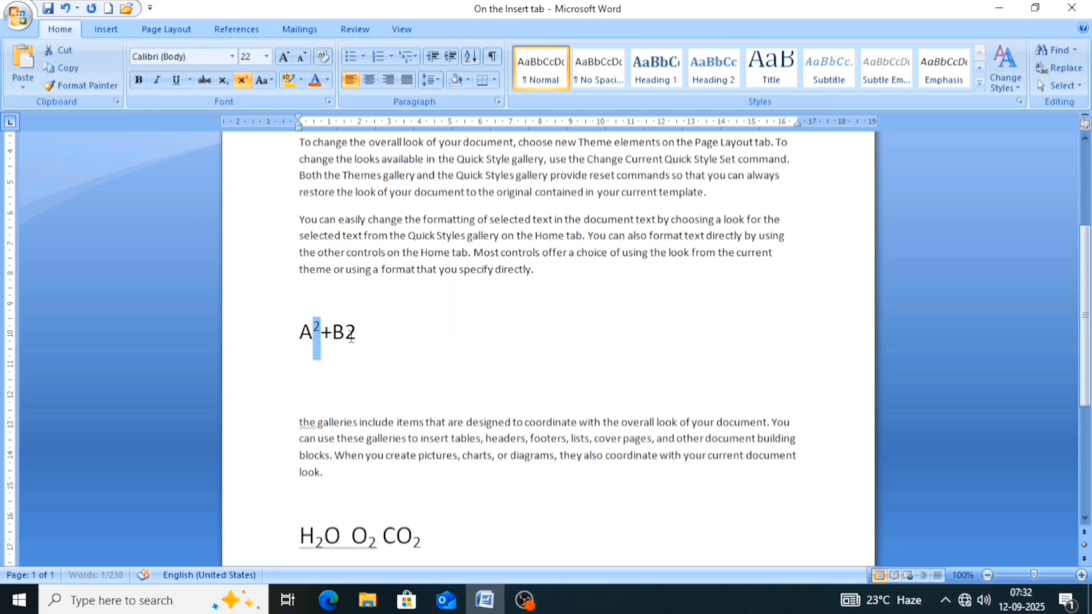
drag(345, 333, 358, 336)
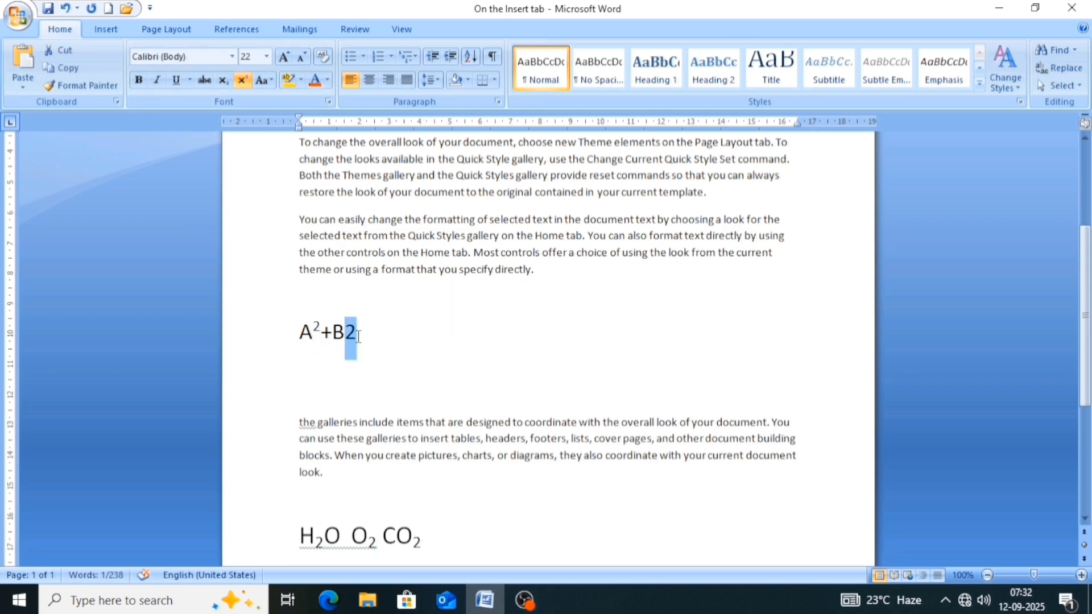
click(242, 81)
click(356, 328)
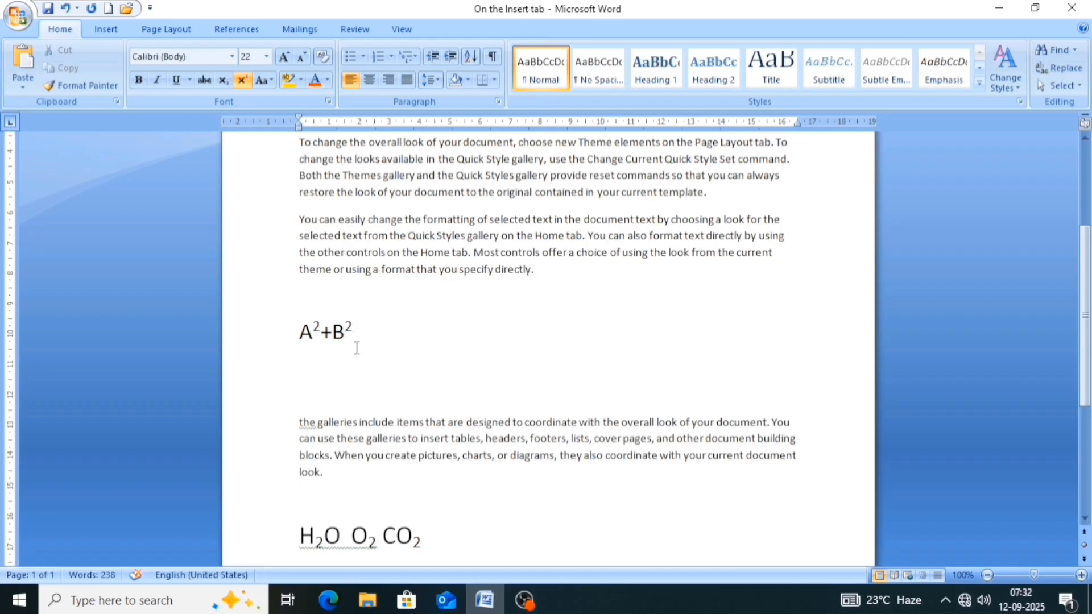
Step: Add "10th" in normal text after "A2+B2" and format its "th" as superscript
click(244, 81)
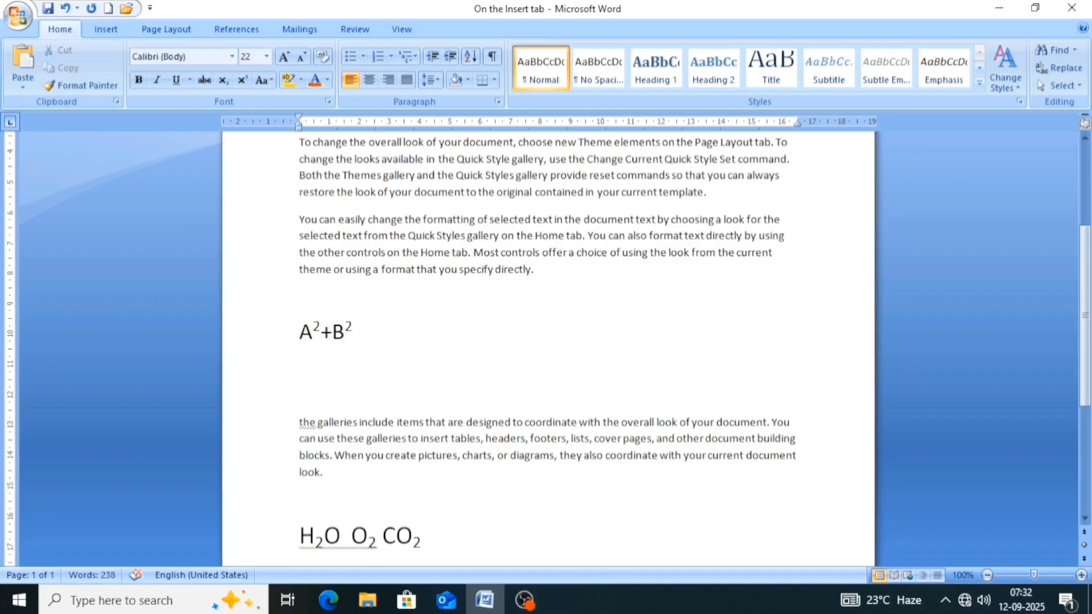
text(10th)
drag(388, 333, 407, 335)
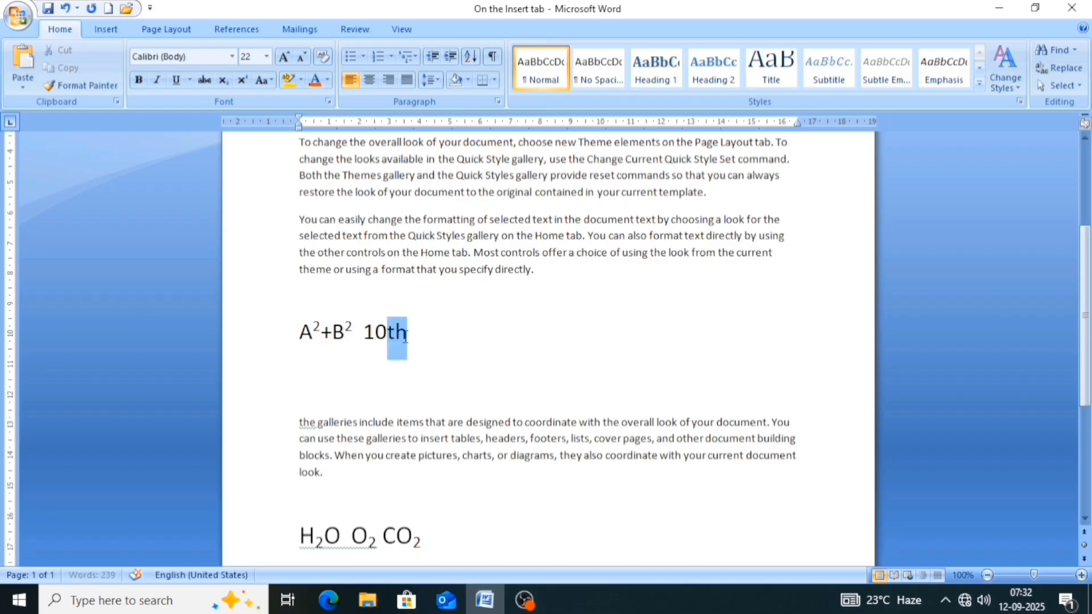
click(243, 83)
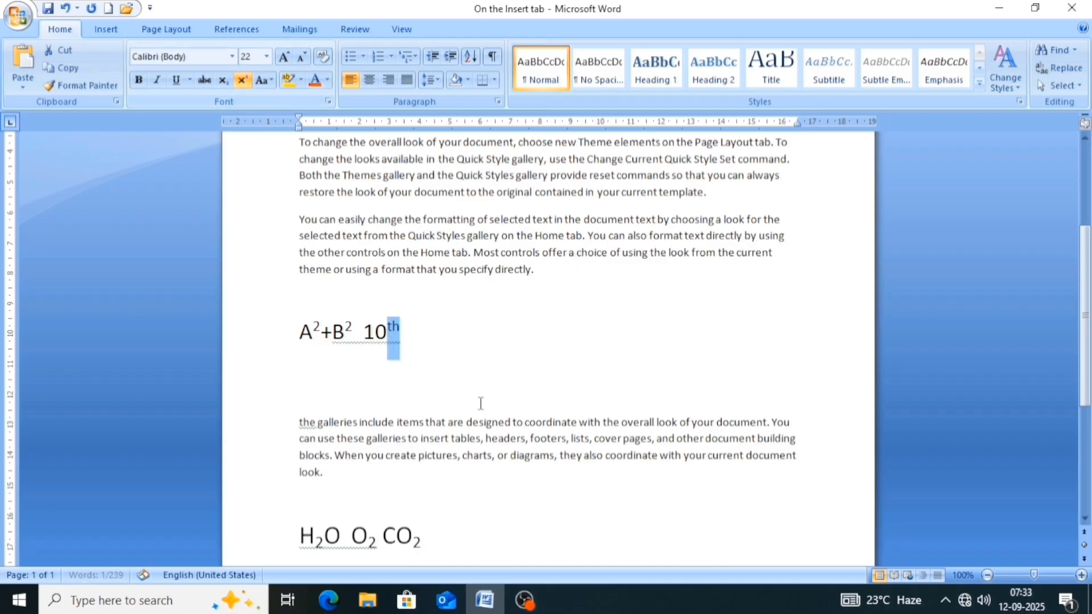
click(418, 334)
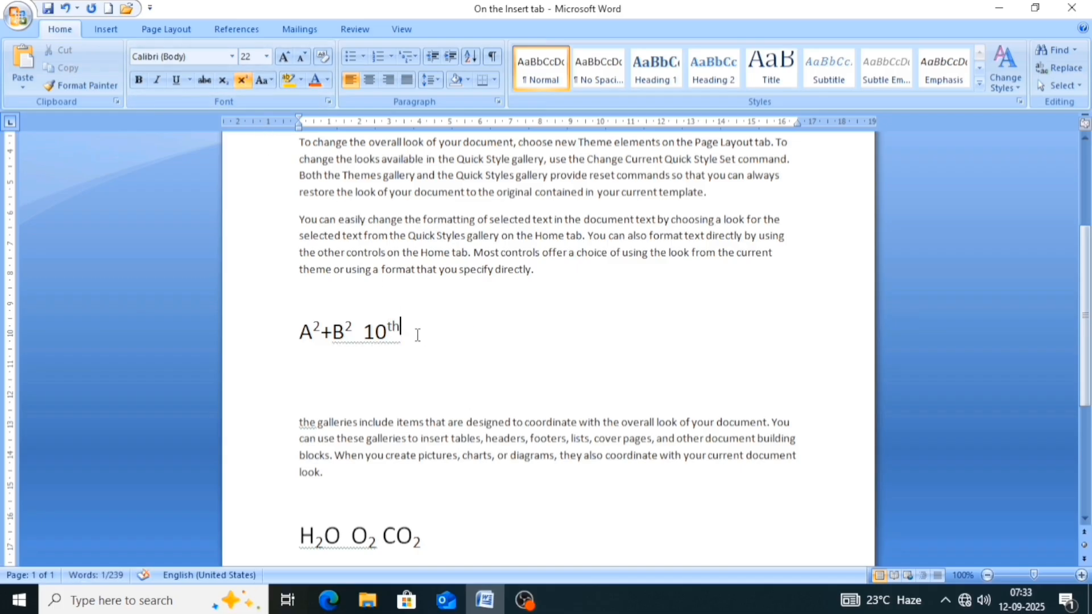
Step: Add "1st" in normal text after "10th" and format its "st" as superscript
click(244, 83)
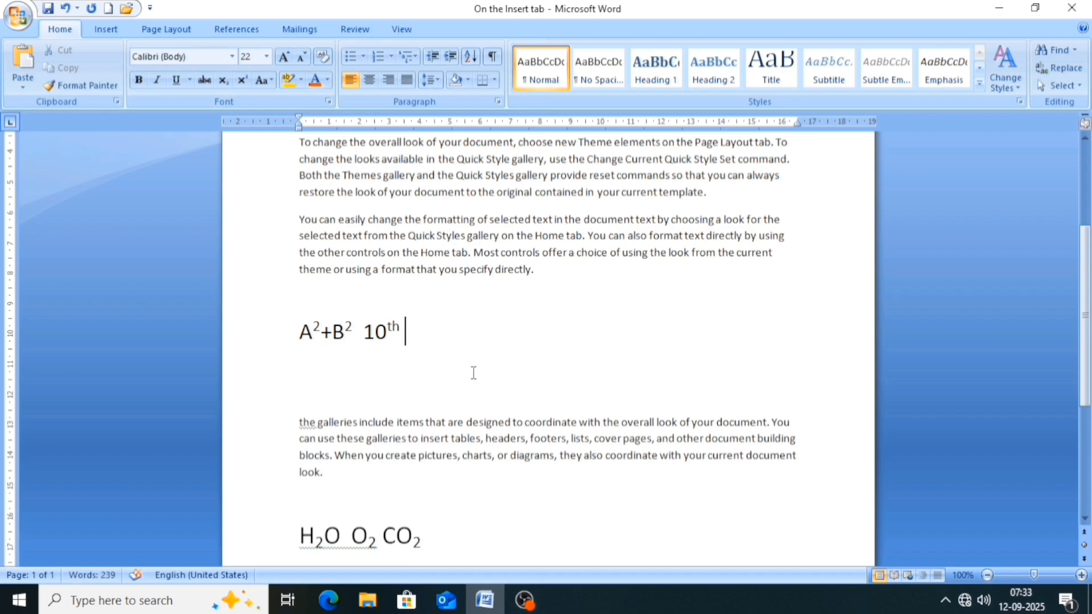
text(1)
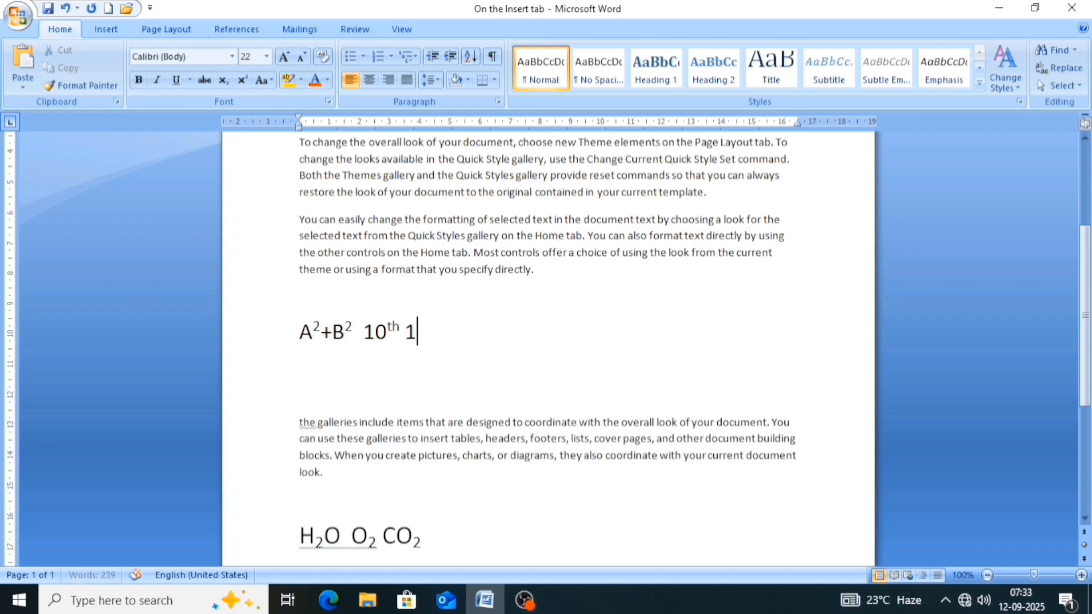
text(st)
drag(417, 334, 434, 336)
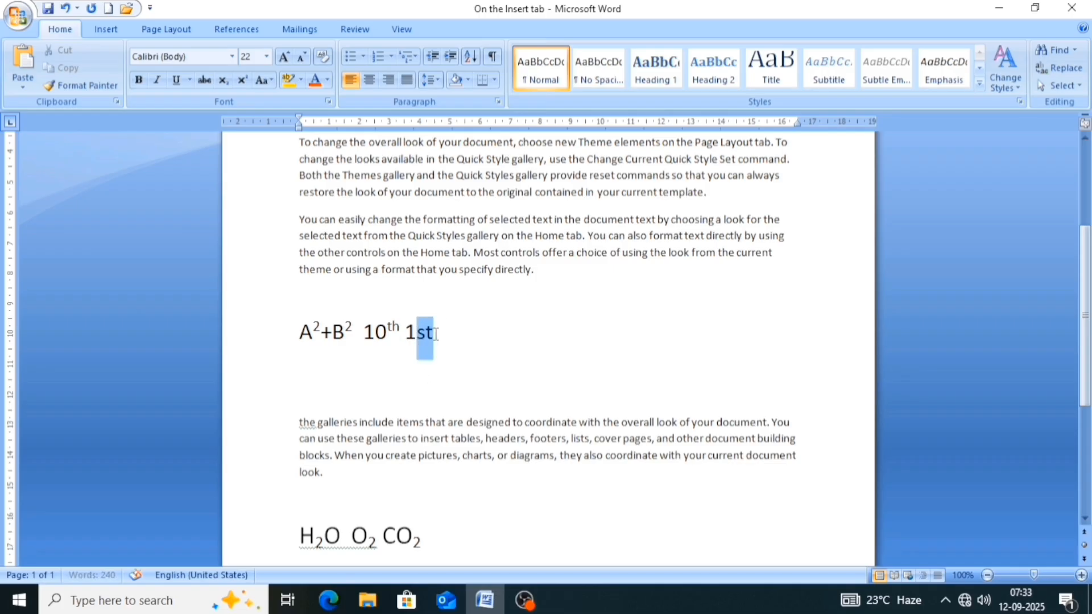
click(242, 79)
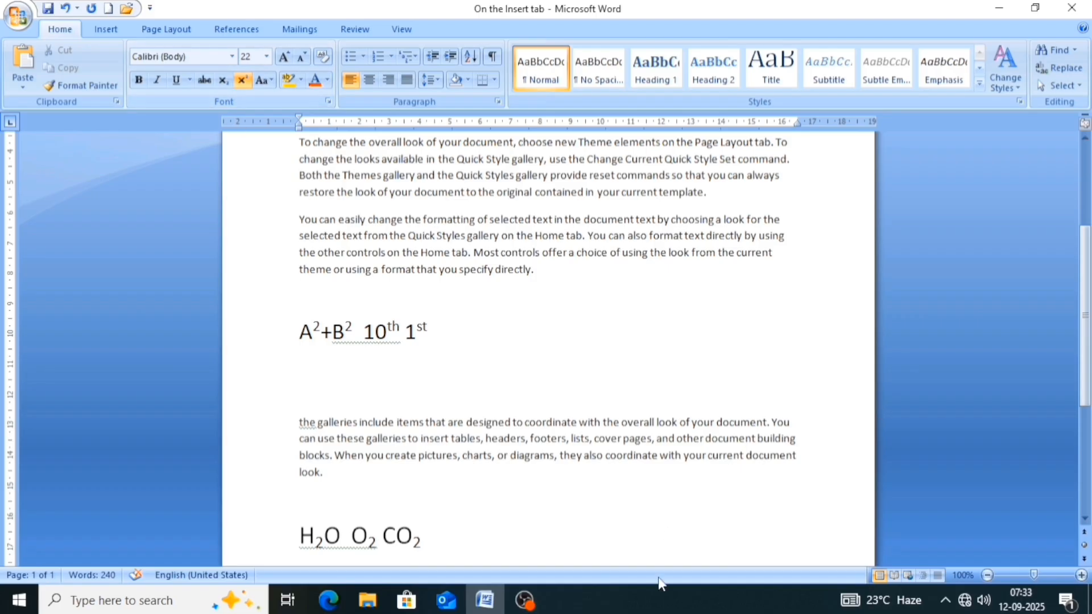
scroll(532, 232, up, 3)
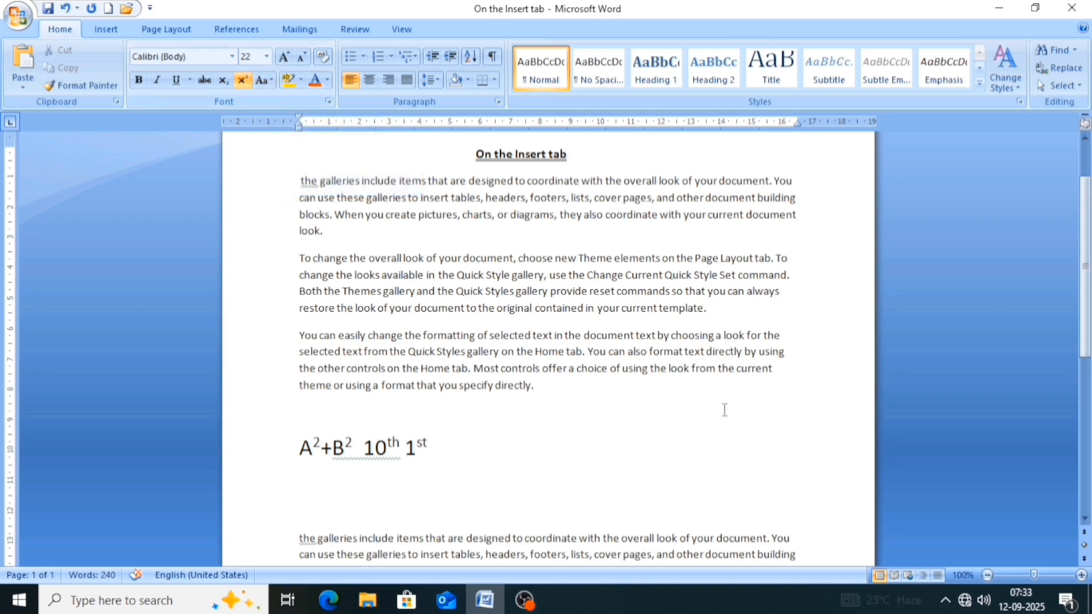
Step: Delete the "A2+B2 10th 1st" line and the surplus blank lines above the repeated galleries paragraph
scroll(764, 373, up, 1)
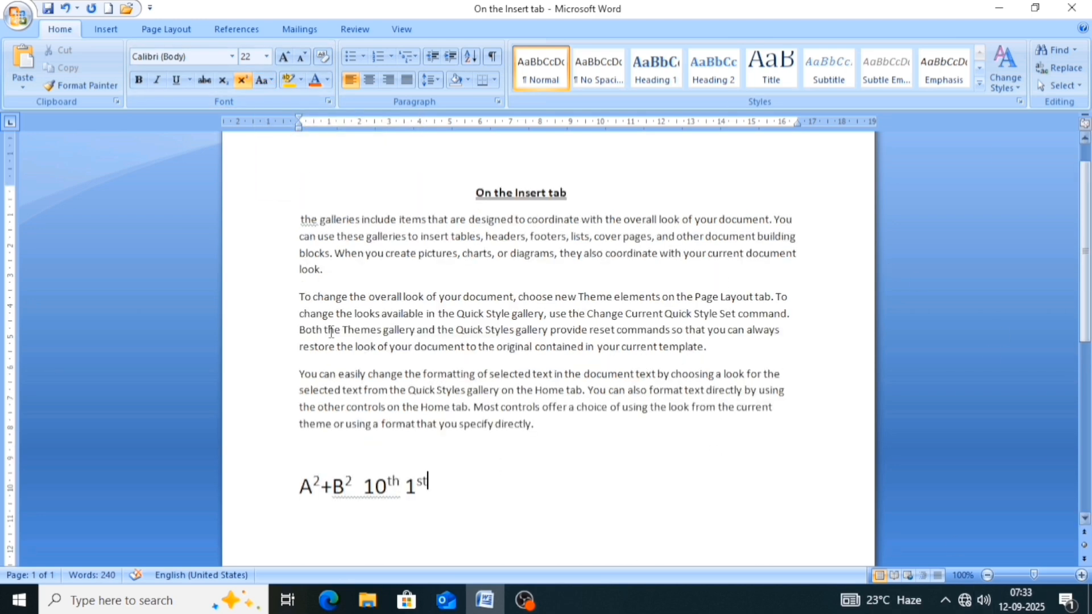
click(281, 485)
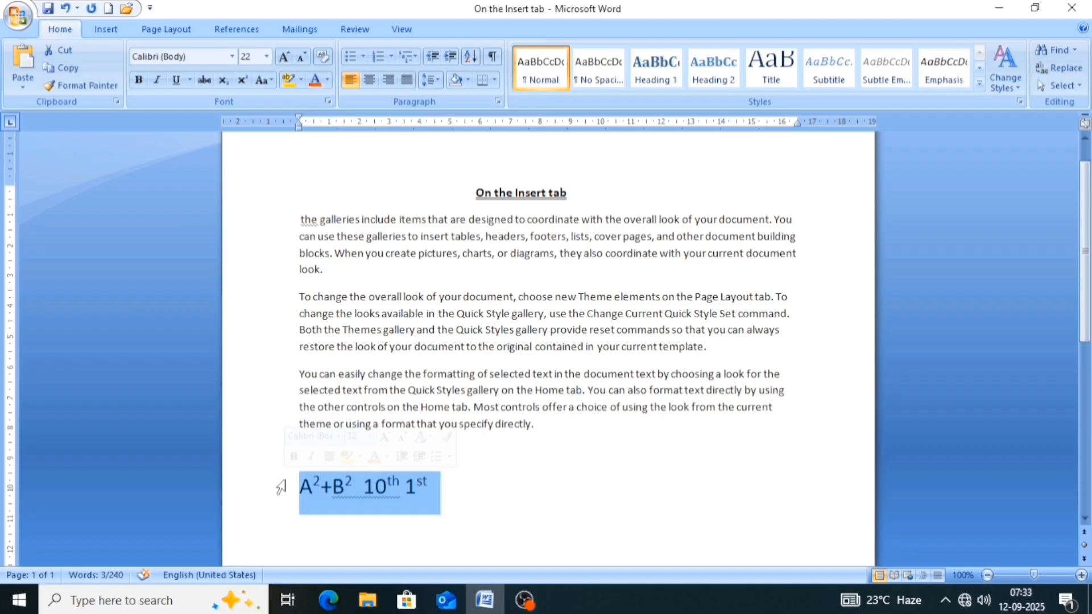
key(Delete)
key(Down)
key(Down)
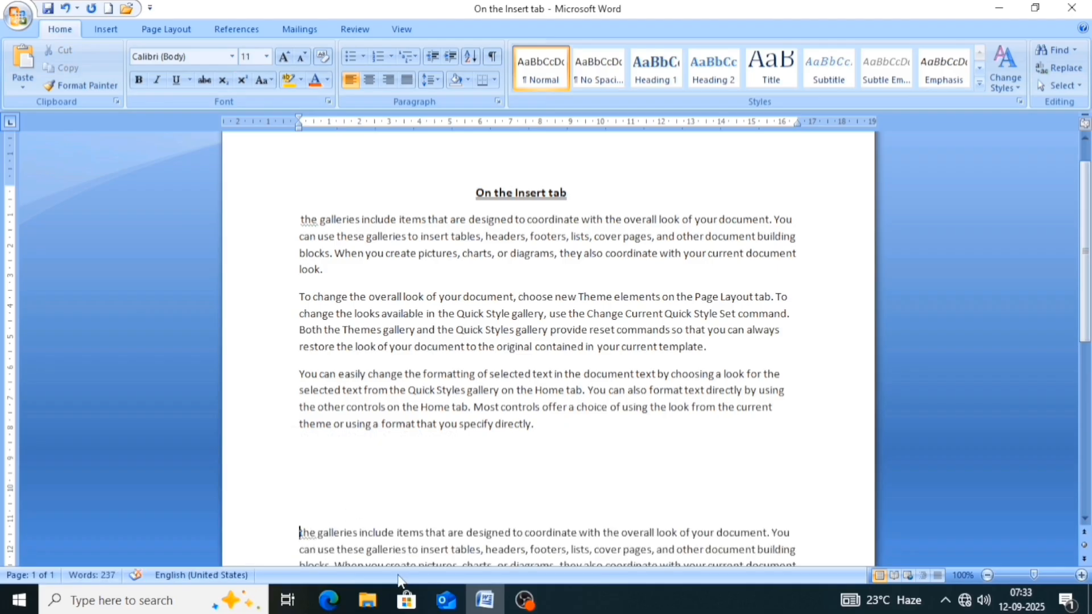
key(BackSpace)
key(BackSpace)
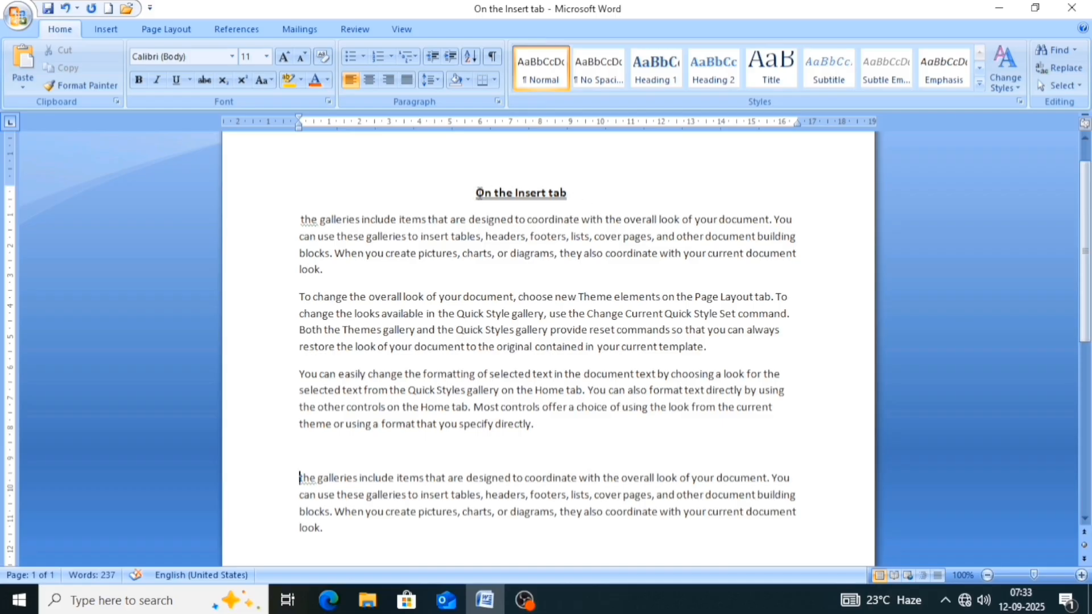
Step: Convert the heading "On the Insert tab" to uppercase
drag(476, 193, 567, 194)
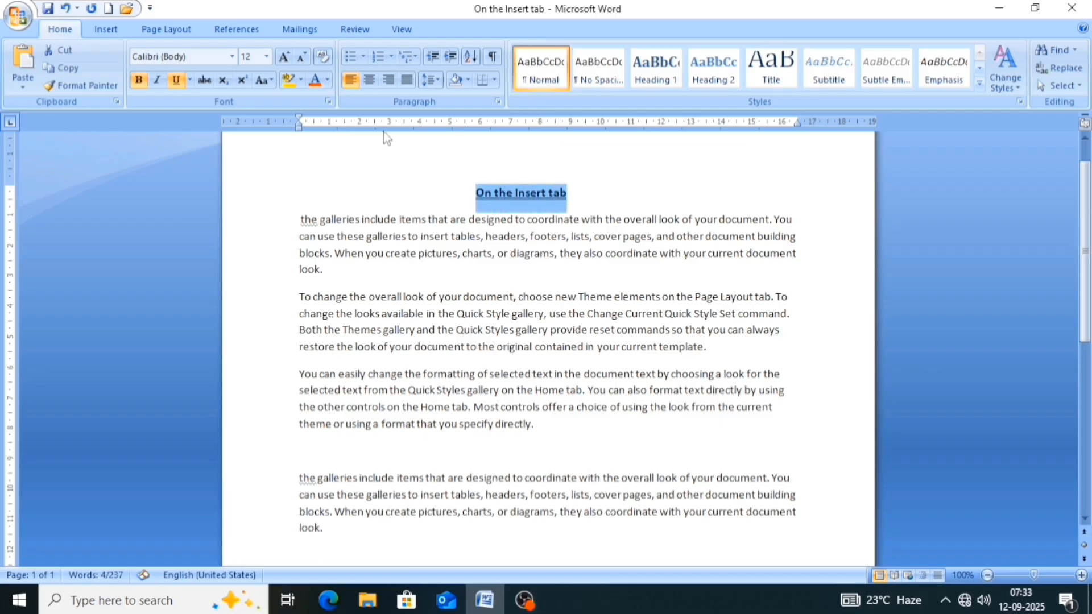
click(262, 82)
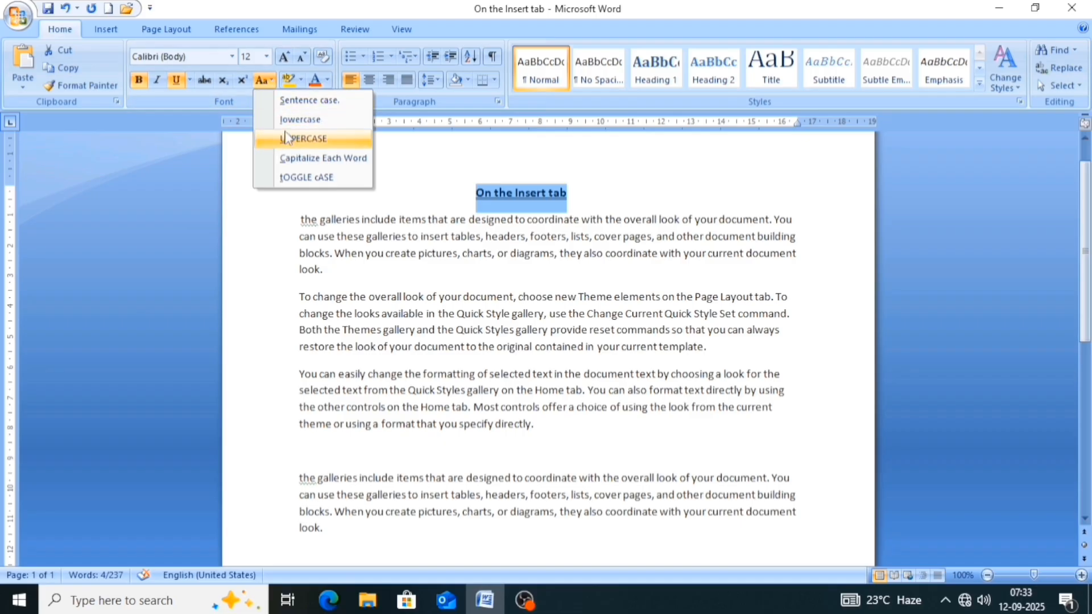
click(302, 148)
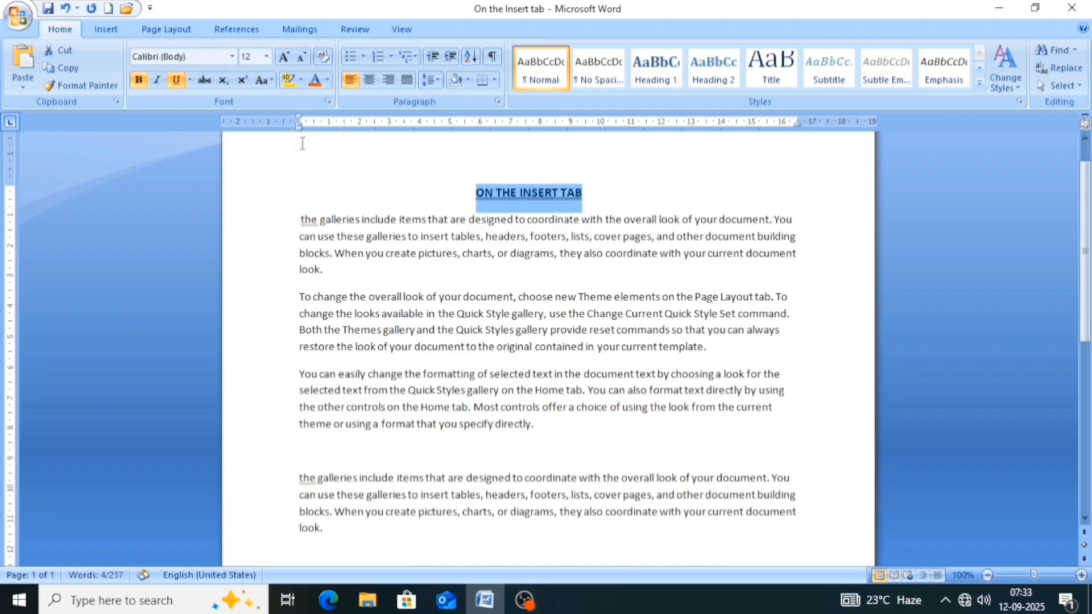
Step: Switch the heading's case to lowercase and back to uppercase
click(263, 80)
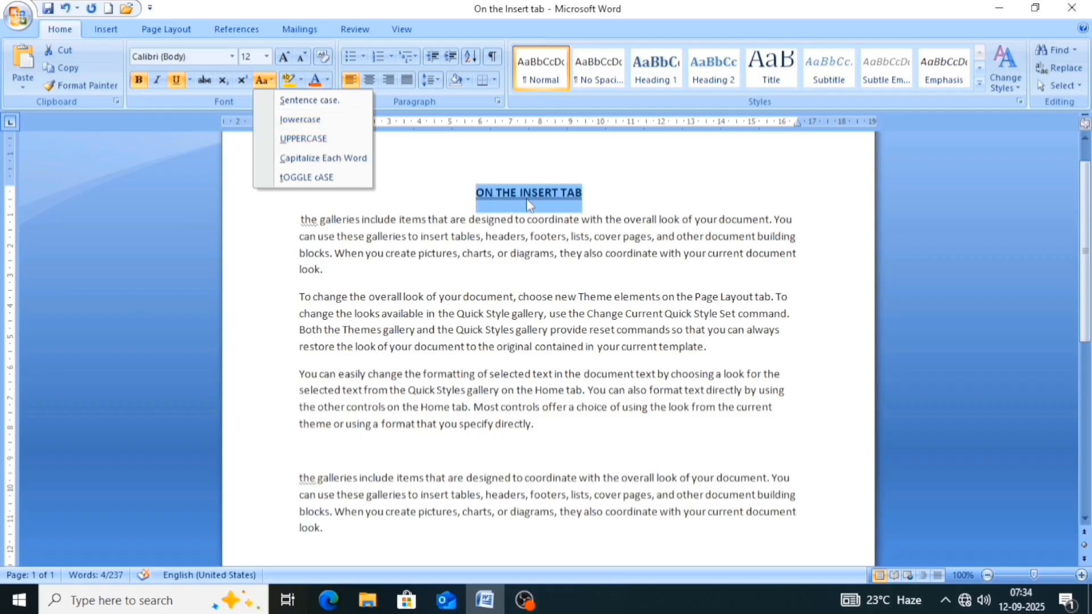
click(319, 120)
click(265, 86)
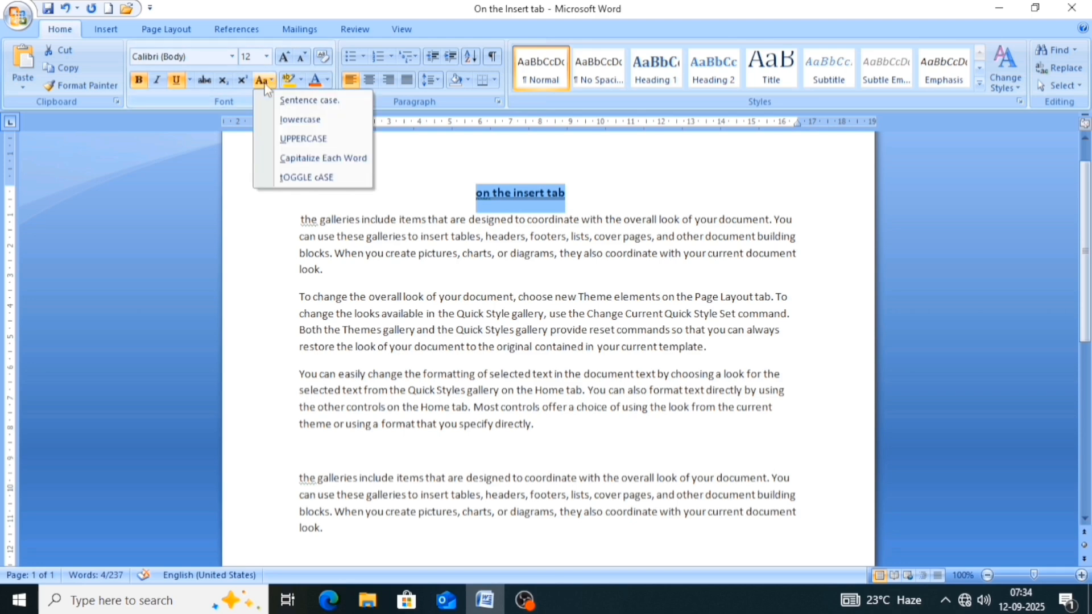
click(313, 140)
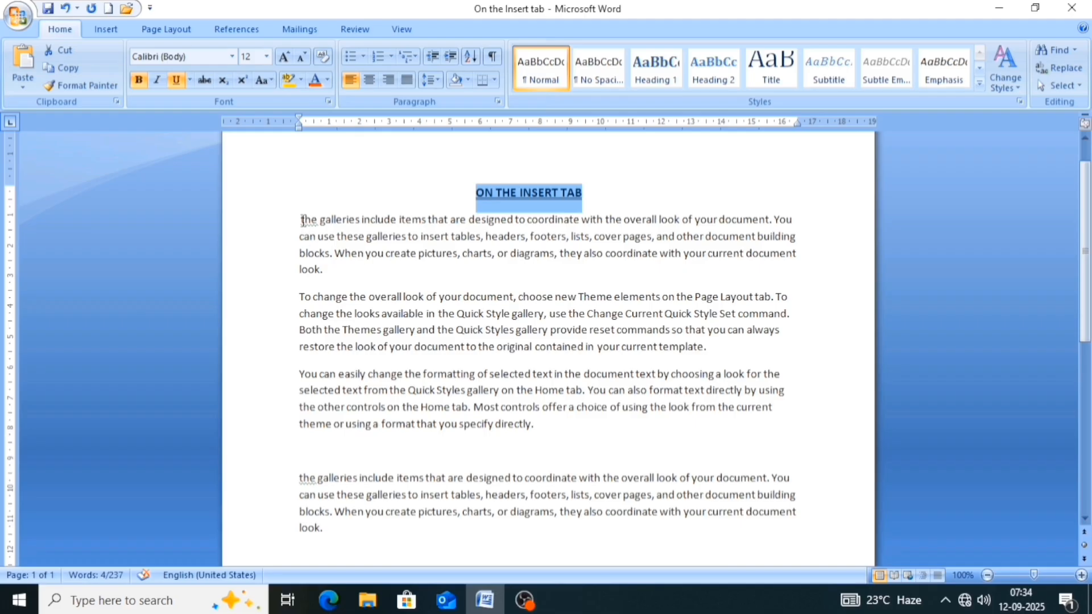
Step: Apply sentence case to the first body paragraph beginning "the galleries include items"
drag(301, 219, 331, 277)
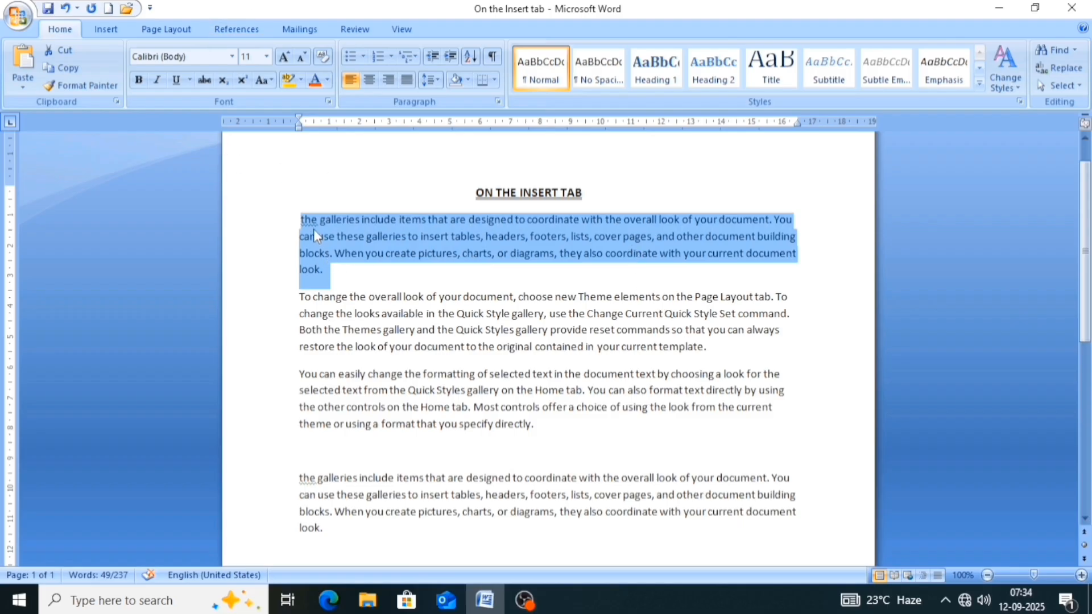
click(263, 85)
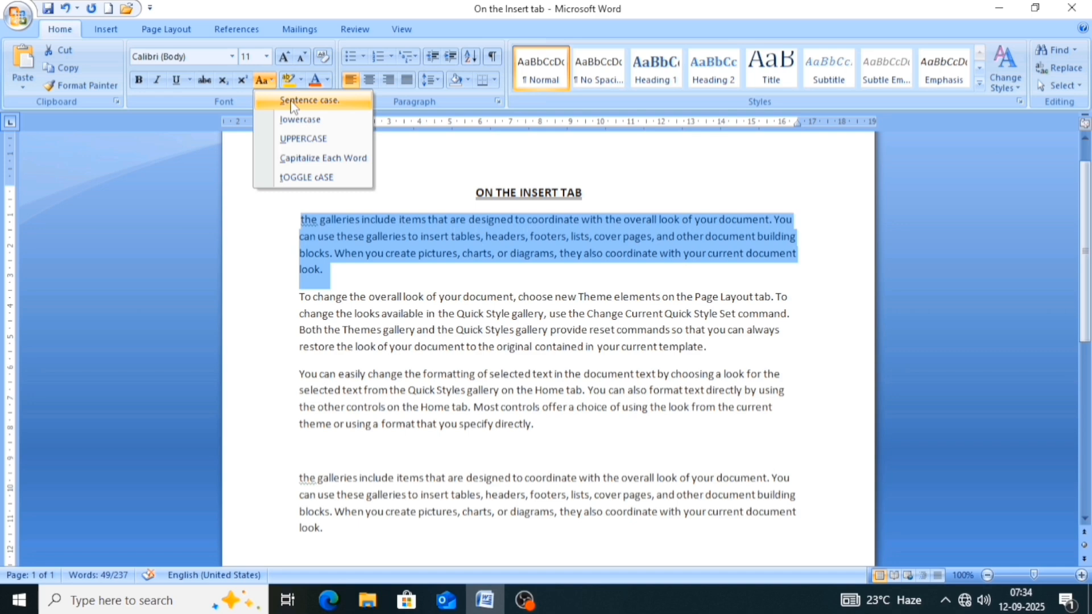
click(292, 103)
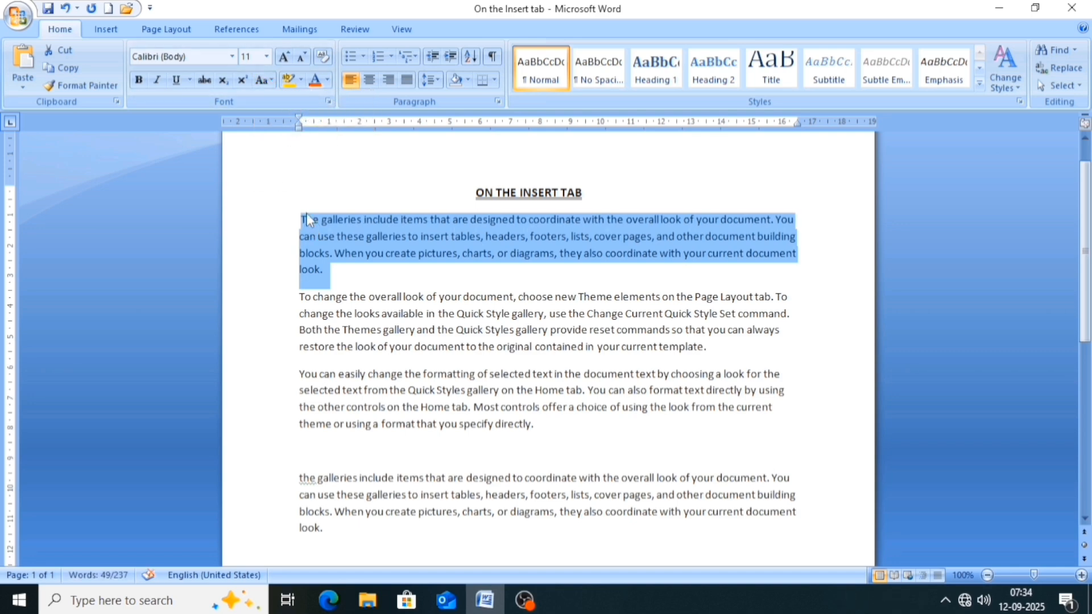
click(259, 84)
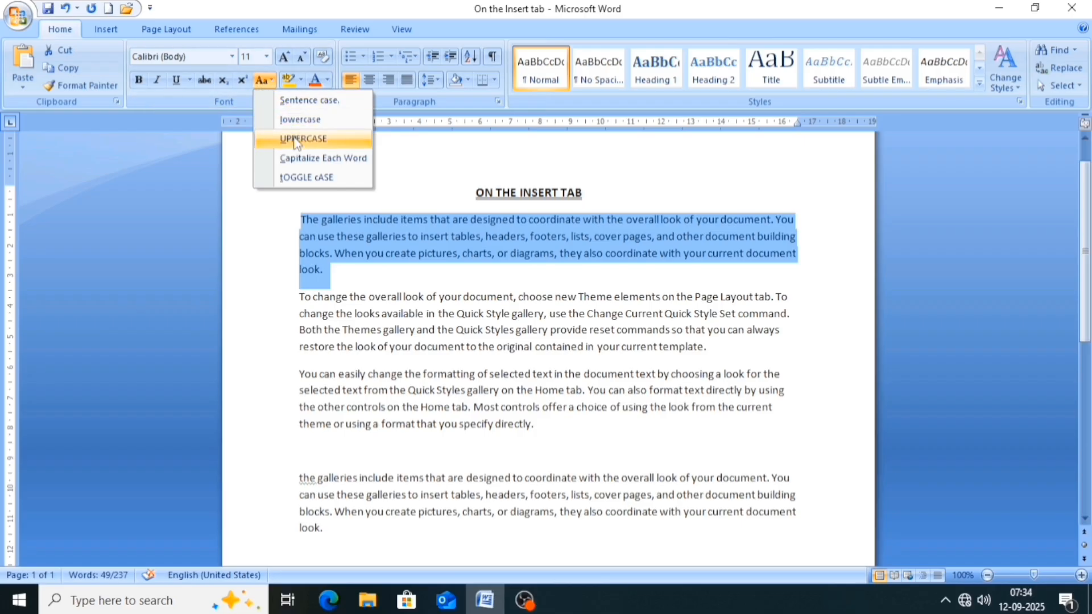
click(433, 221)
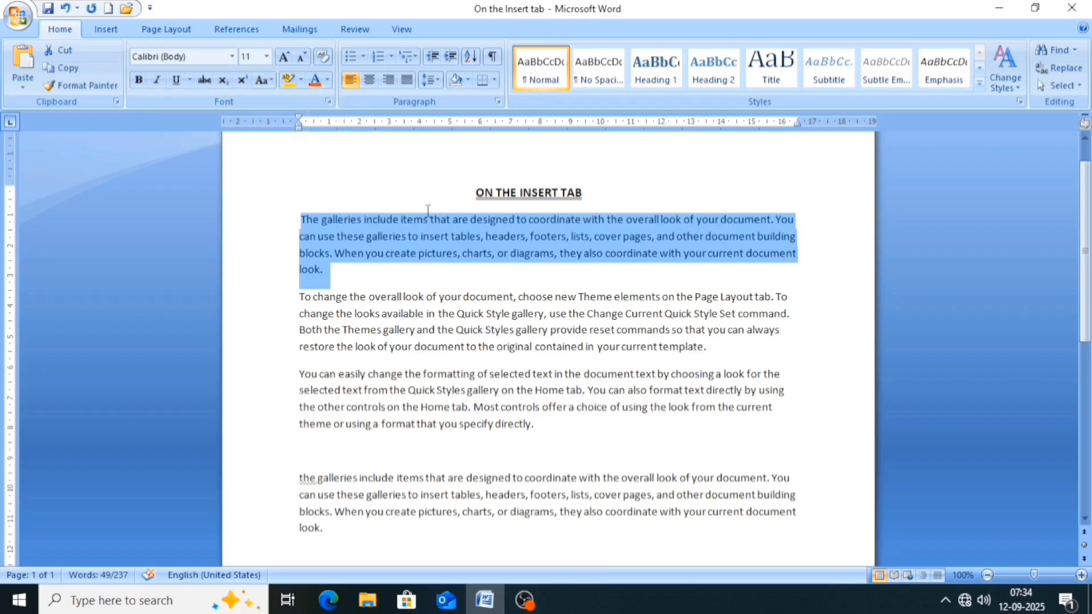
click(262, 80)
click(387, 251)
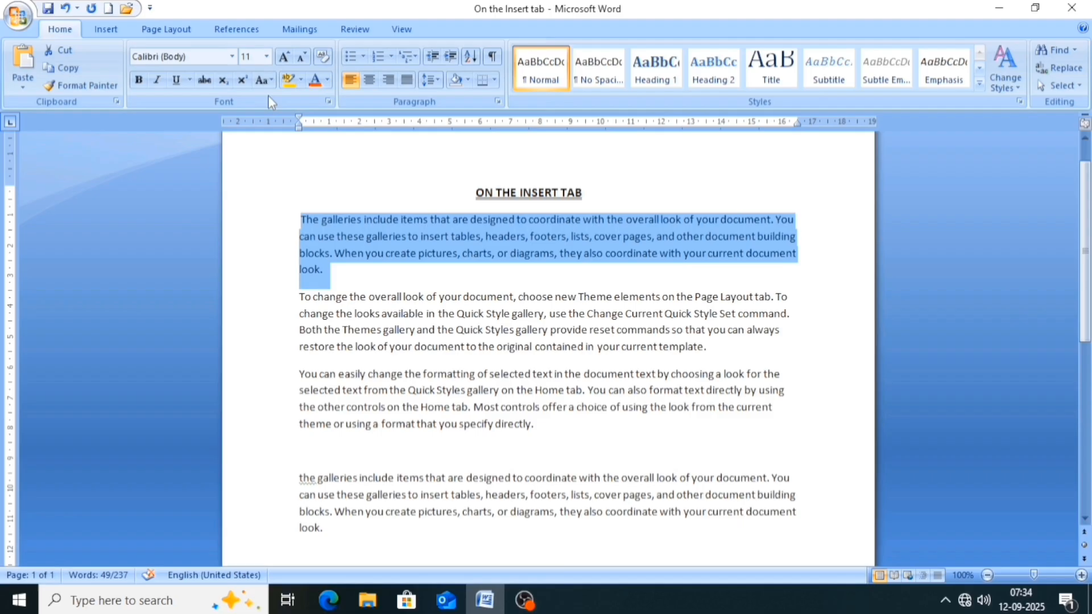
click(442, 274)
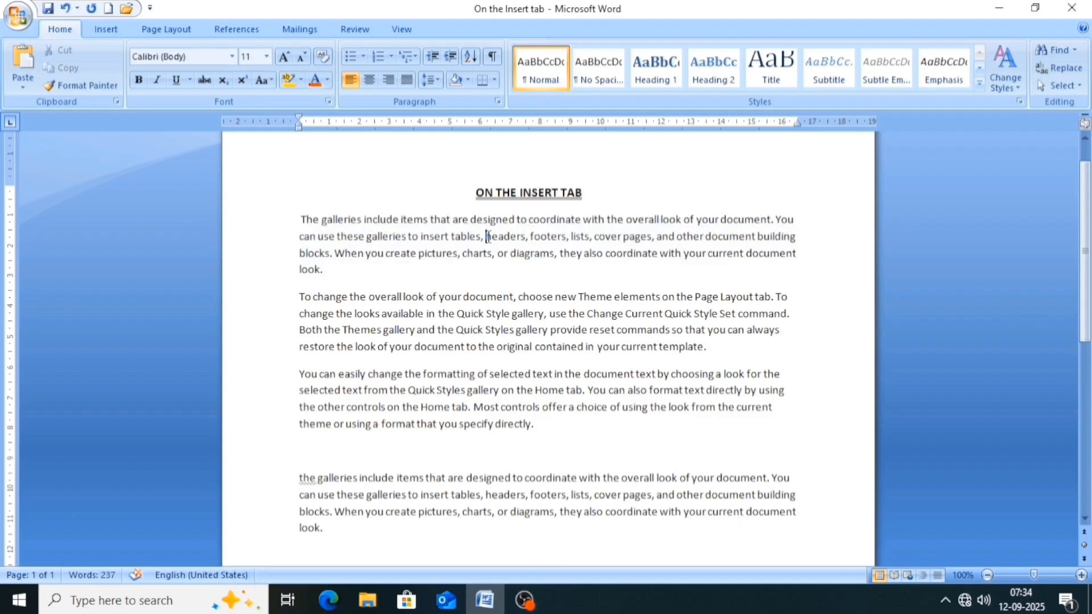
Step: Convert the words "headers, footers, lists," in the first paragraph to uppercase
drag(488, 236, 552, 255)
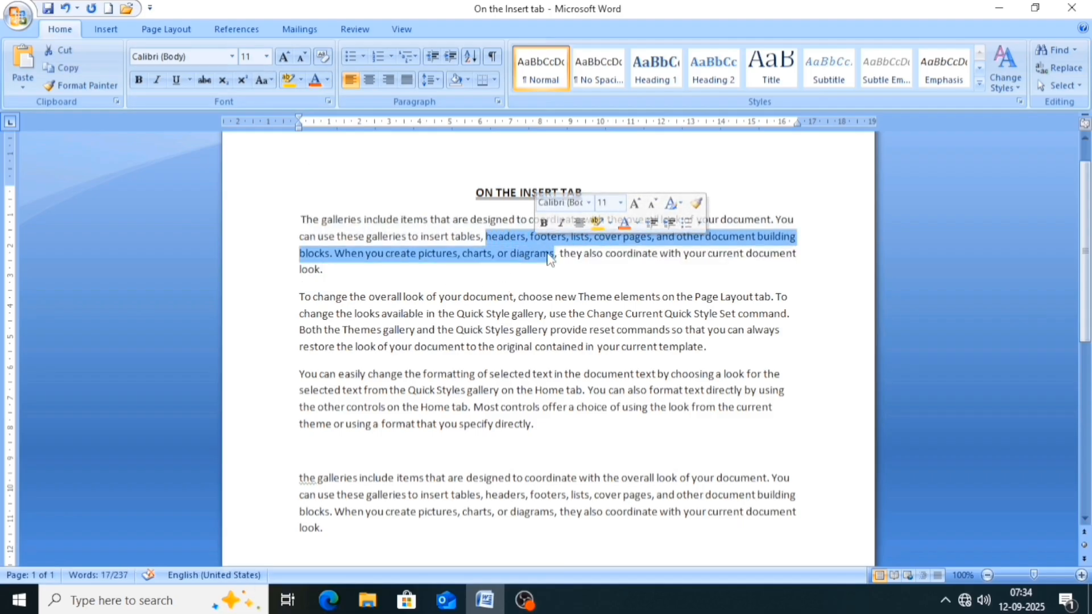
click(549, 256)
drag(487, 236, 594, 239)
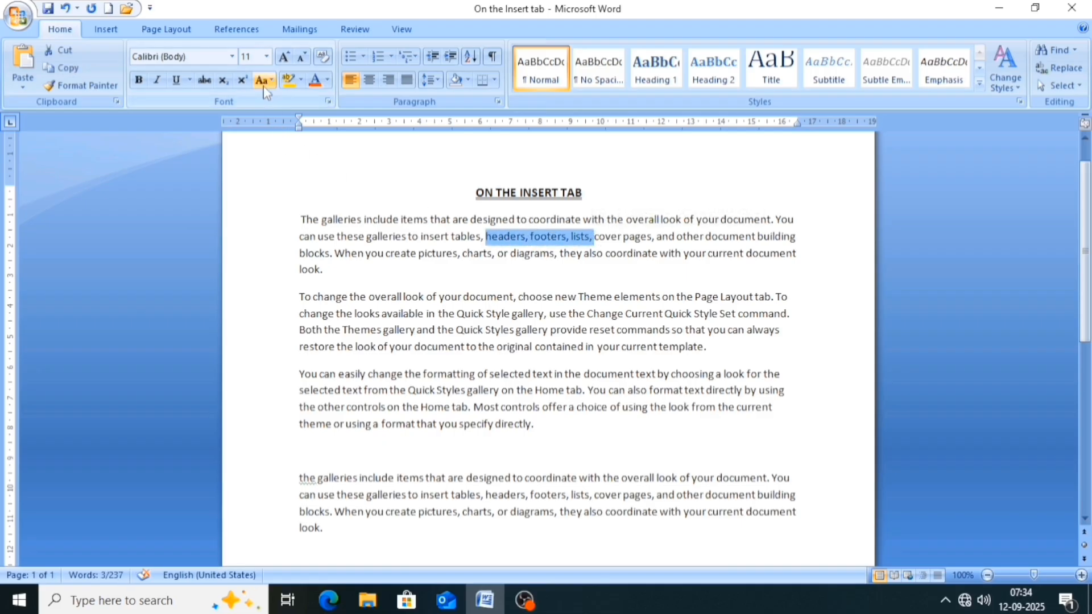
click(263, 80)
click(294, 141)
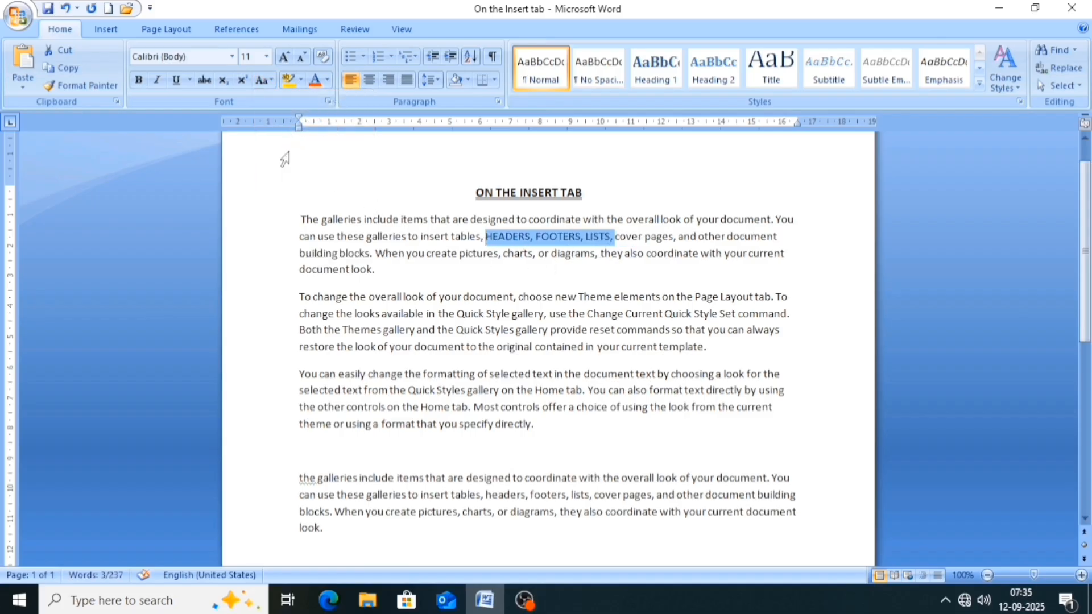
Step: Capitalize each word of "your document, choose new Theme elements" in the second paragraph
click(263, 80)
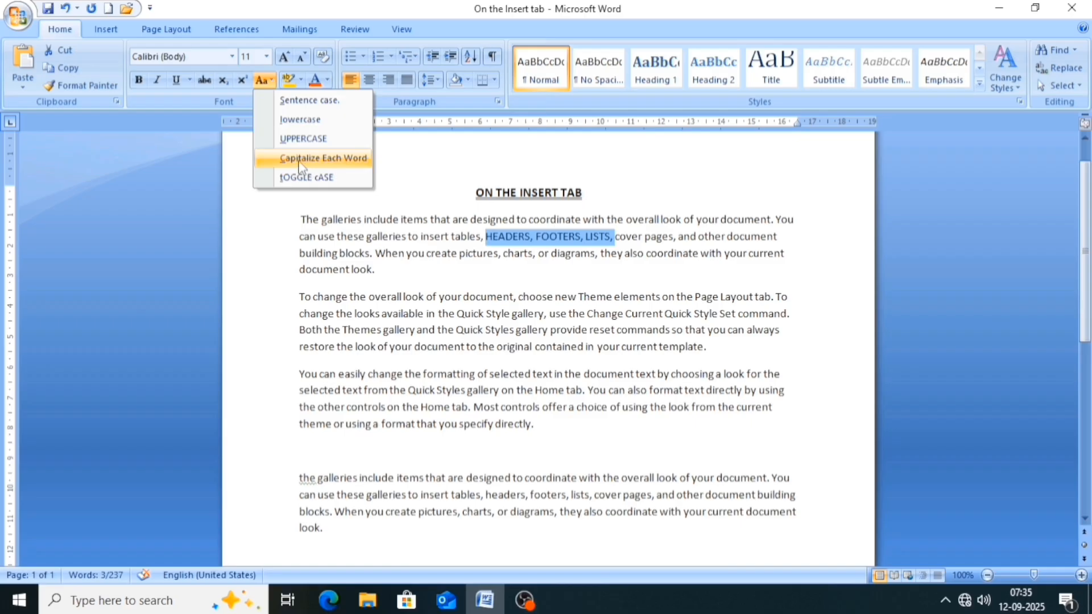
click(419, 271)
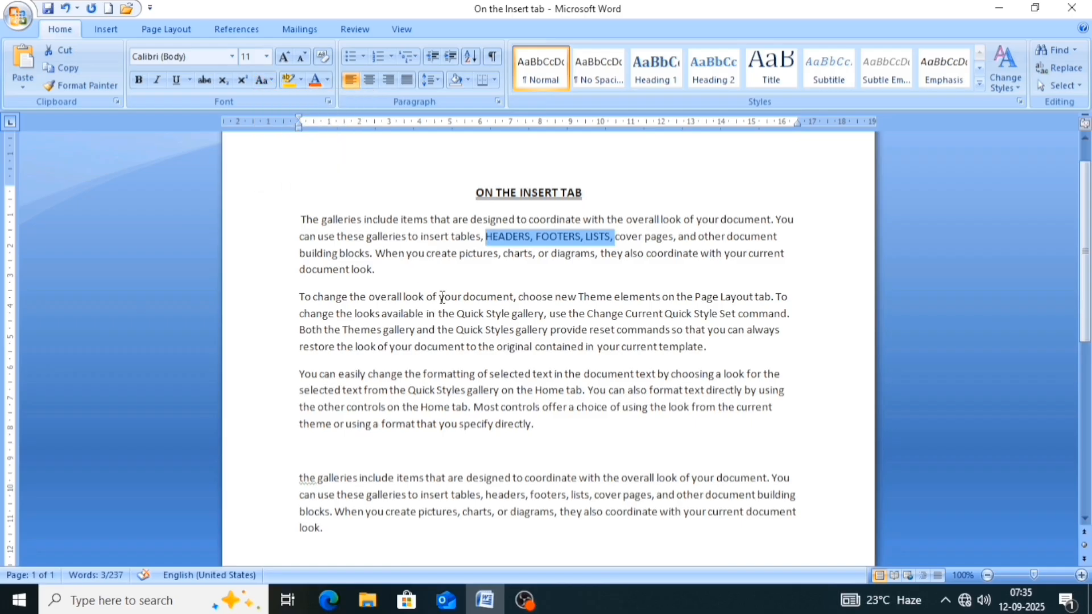
drag(442, 297, 649, 301)
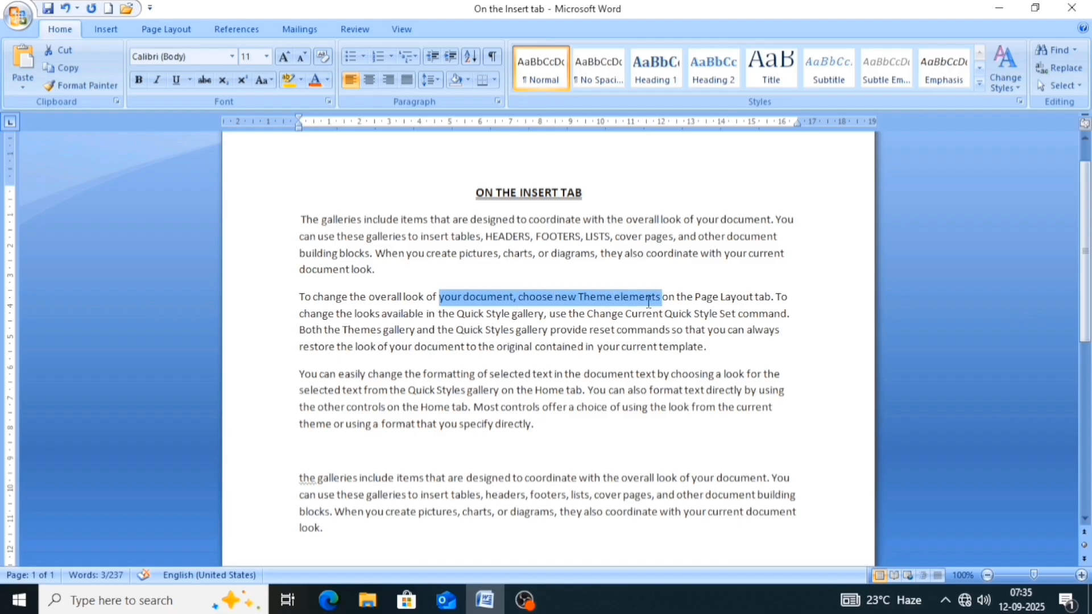
click(262, 80)
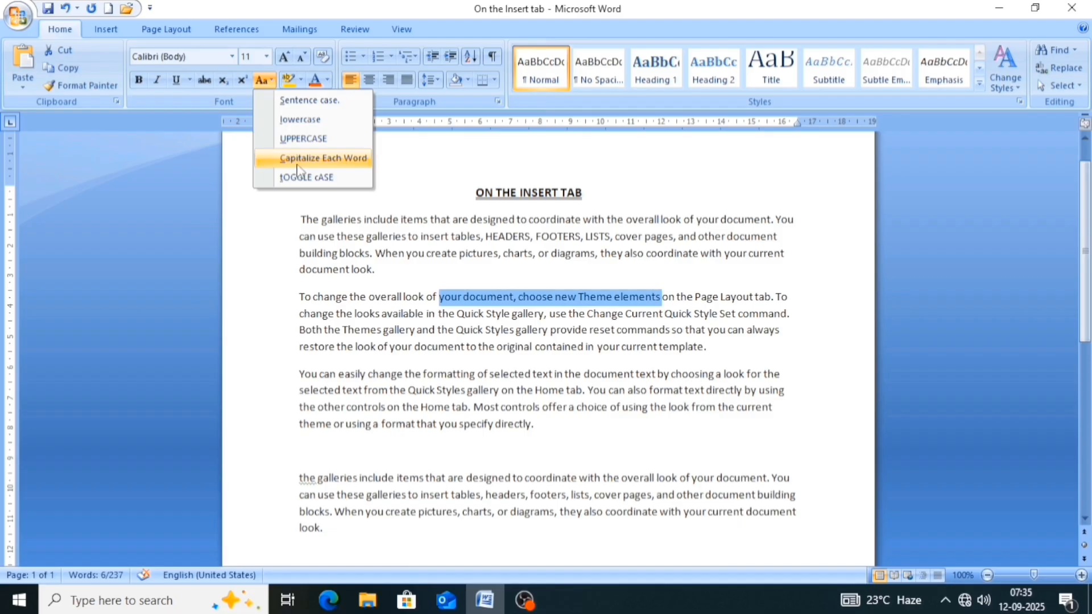
click(347, 160)
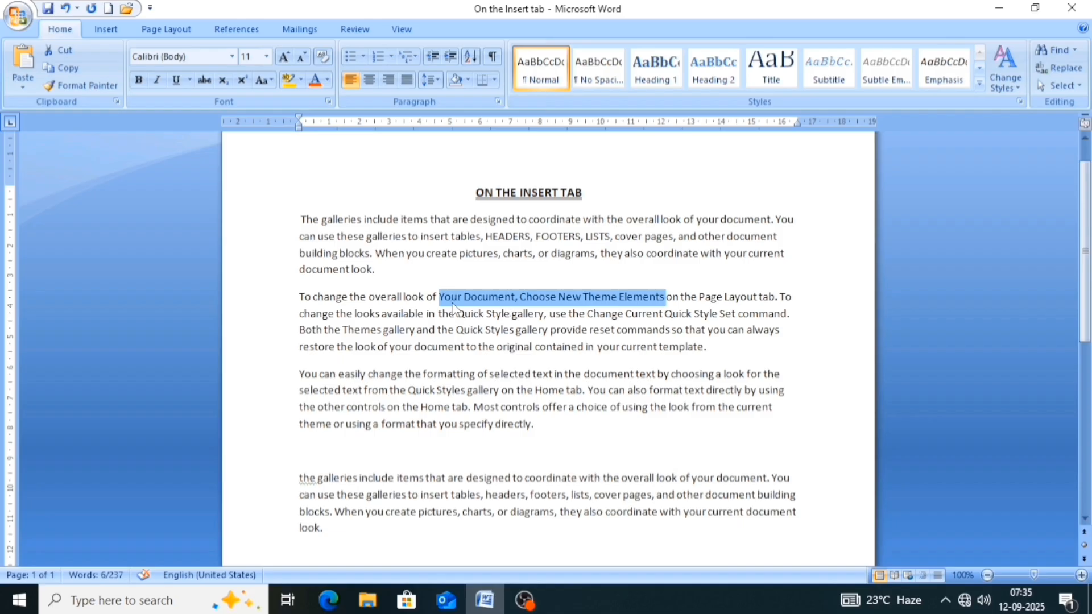
click(259, 84)
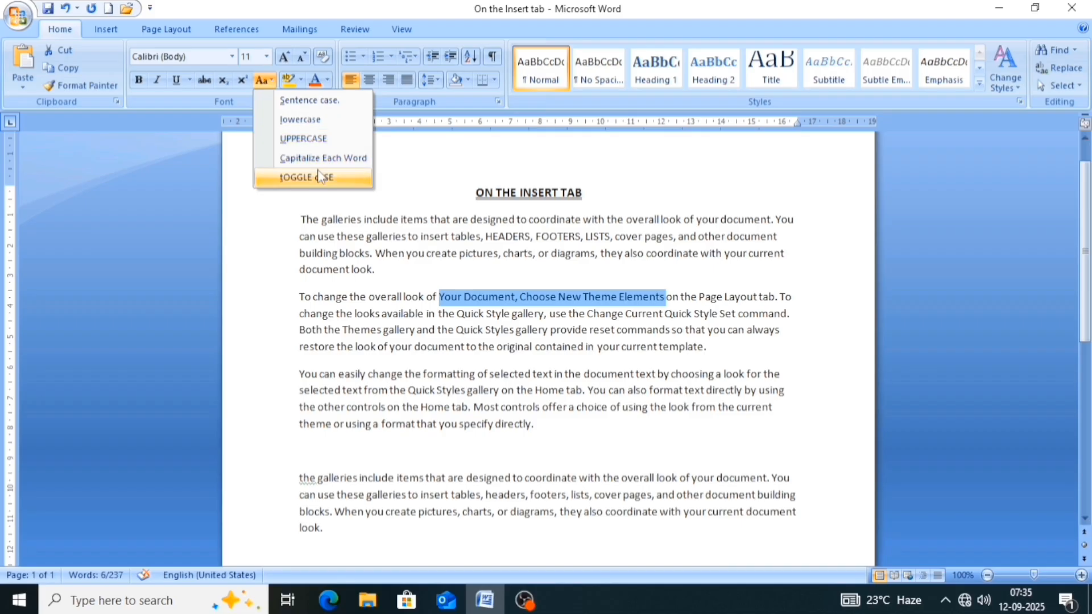
click(395, 220)
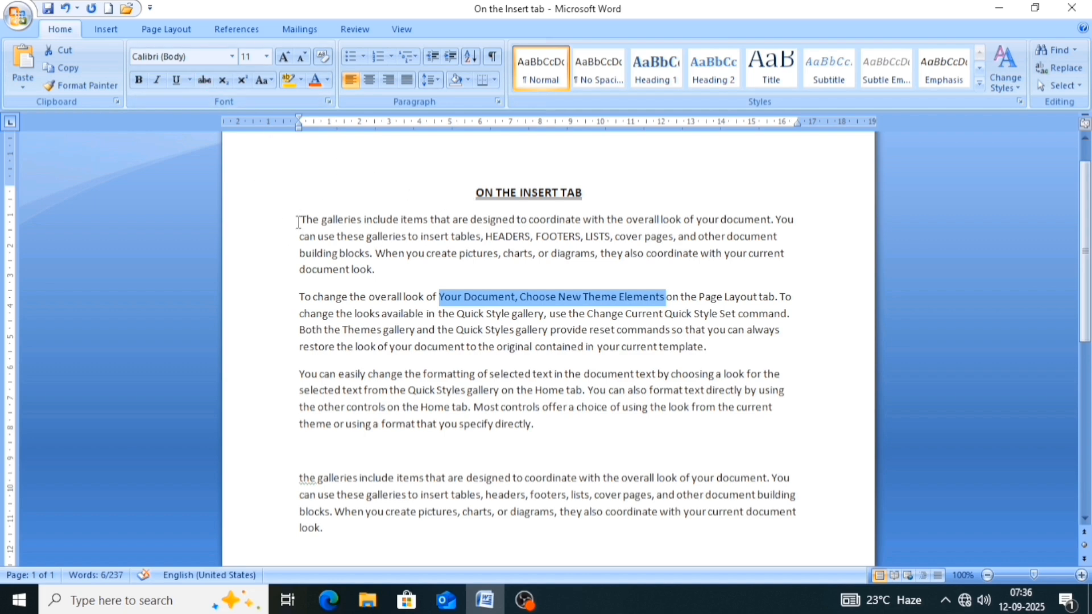
Step: Preview various fonts on the first body paragraph and set its font to Arial
drag(298, 222, 378, 267)
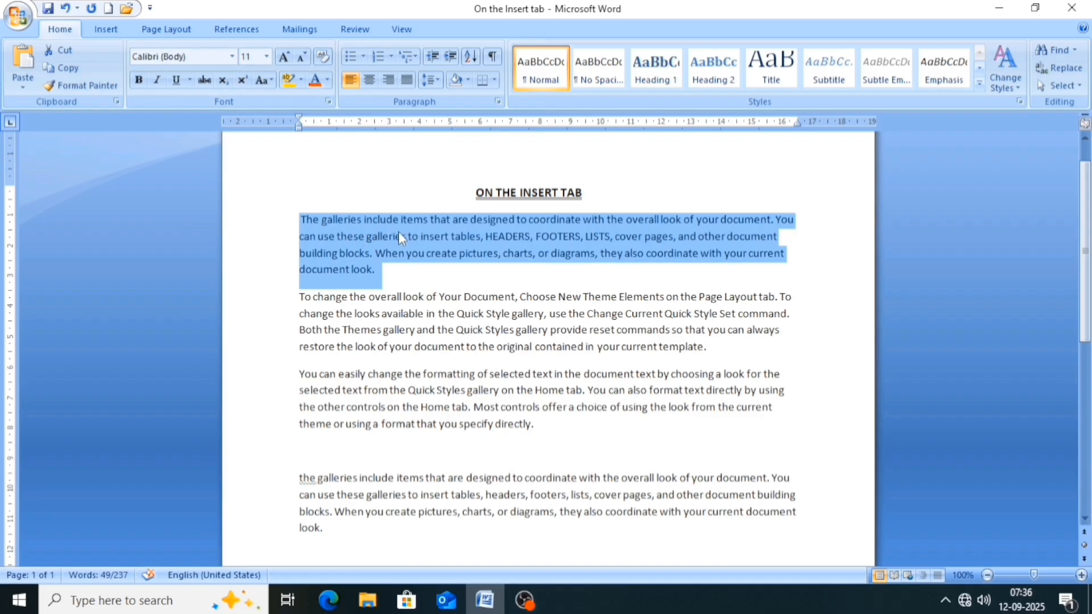
click(232, 57)
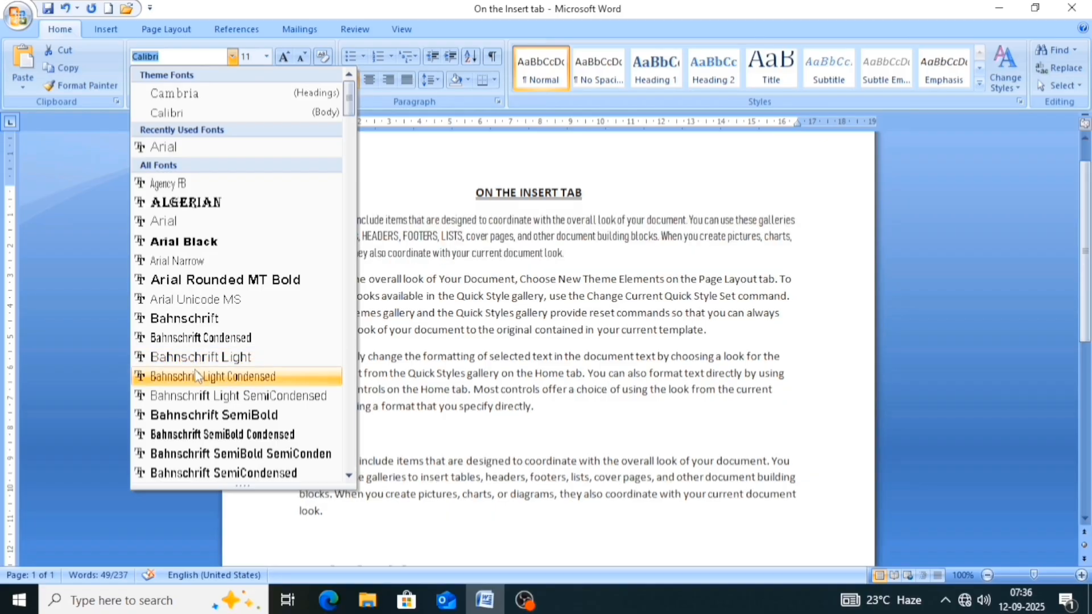
scroll(197, 398, down, 4)
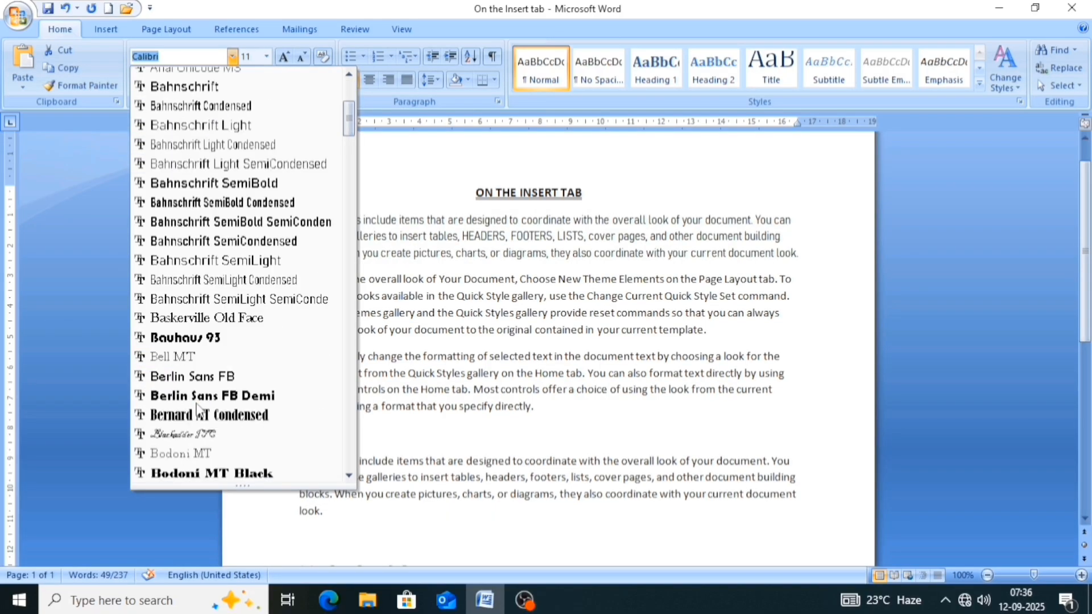
scroll(197, 407, down, 1)
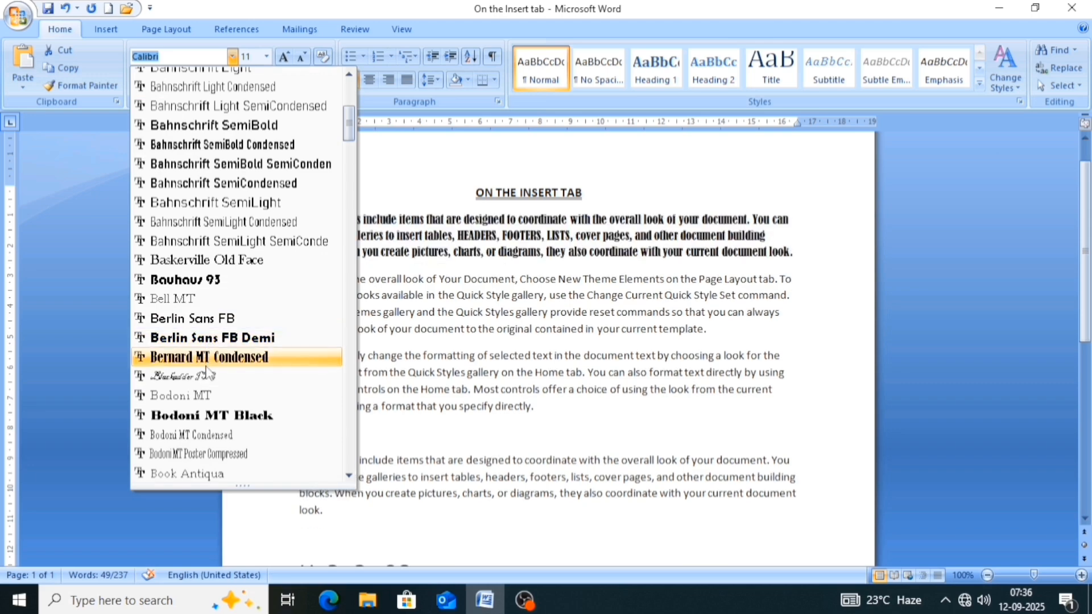
scroll(206, 426, down, 9)
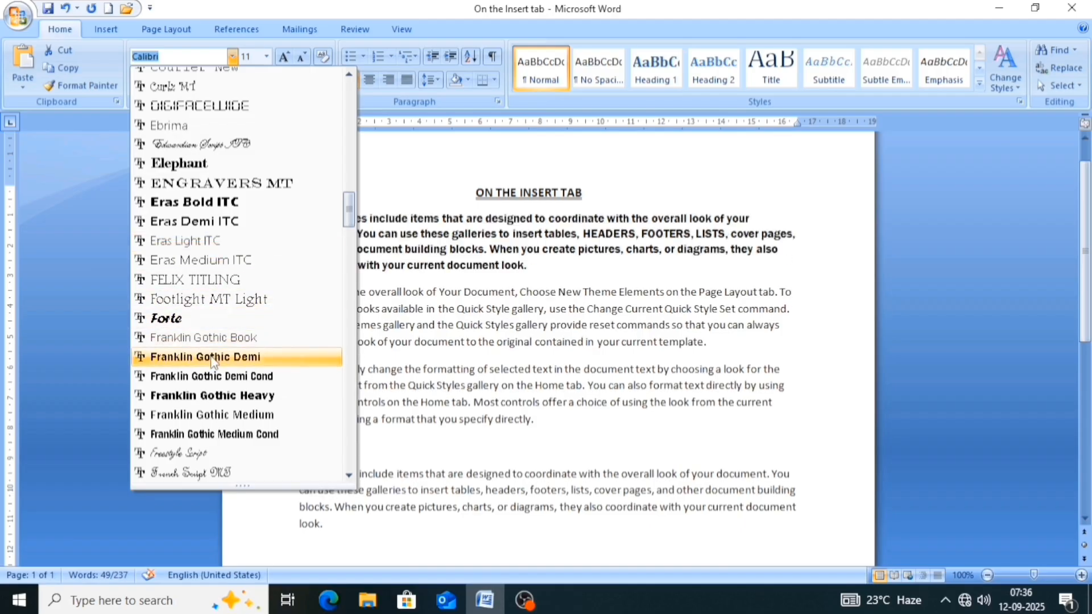
scroll(213, 360, down, 4)
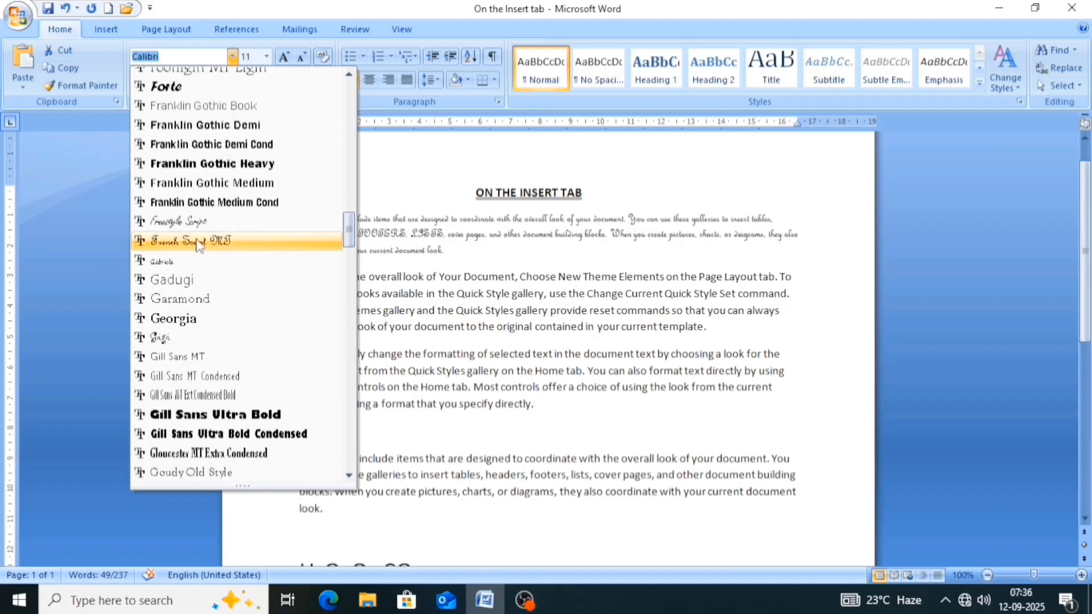
scroll(198, 244, up, 20)
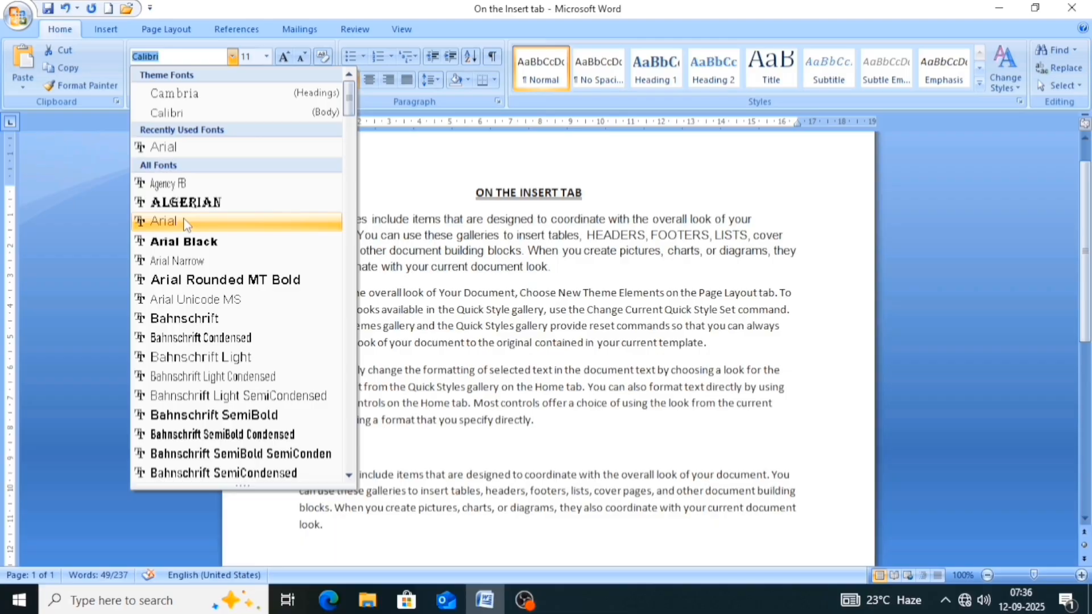
click(185, 221)
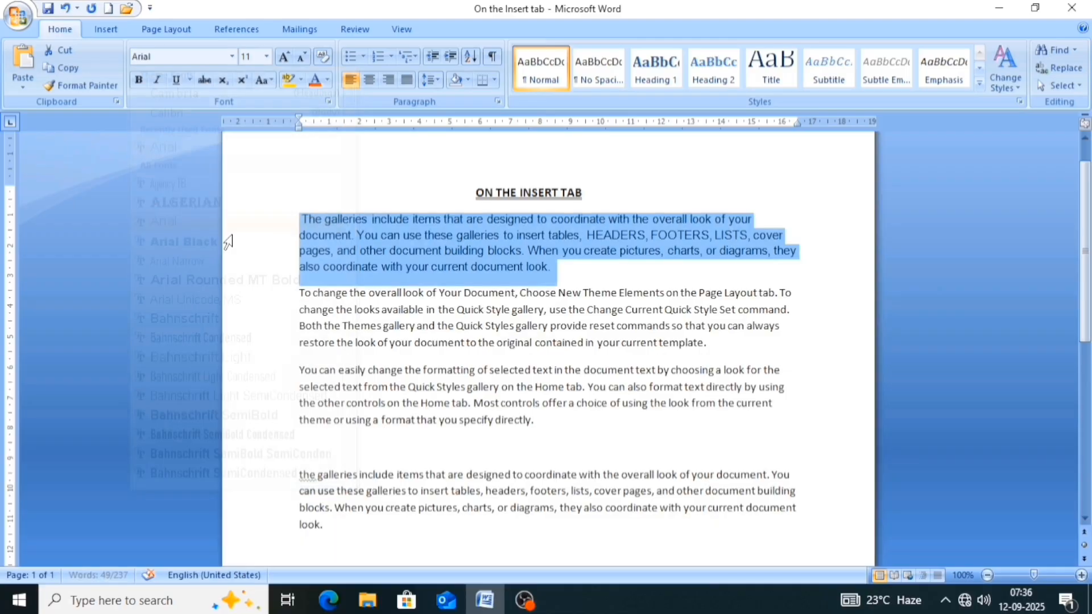
Step: Set the font size of the heading "ON THE INSERT TAB" to 20
click(555, 283)
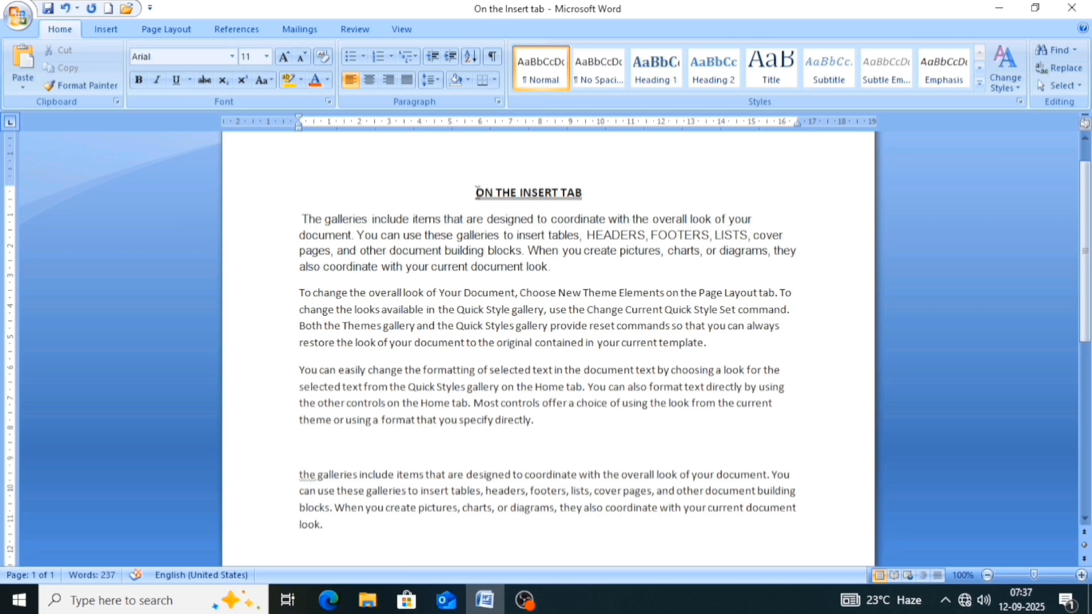
drag(477, 194, 585, 193)
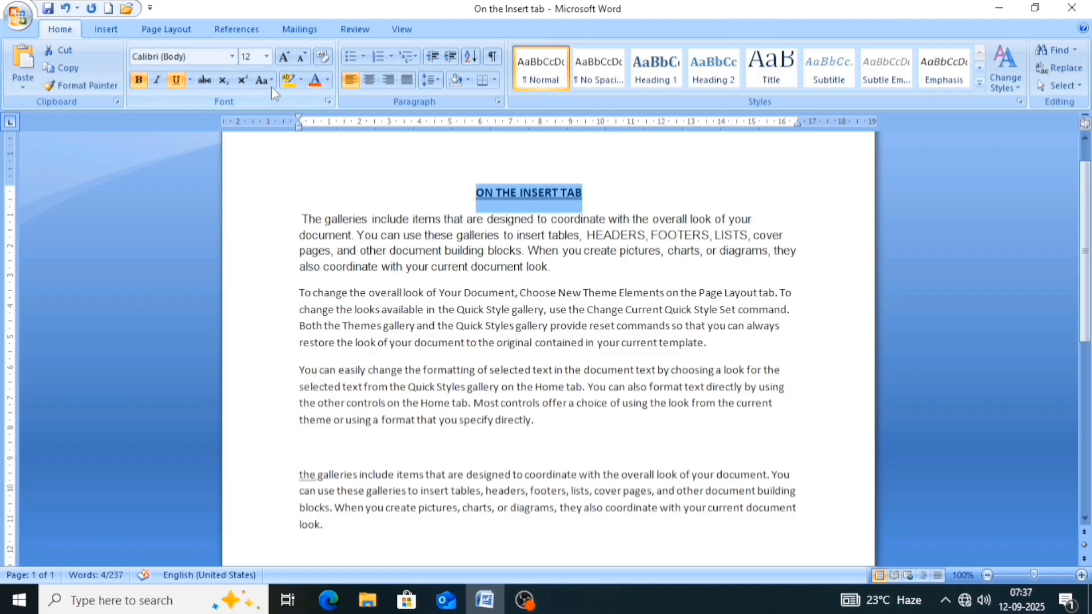
click(267, 57)
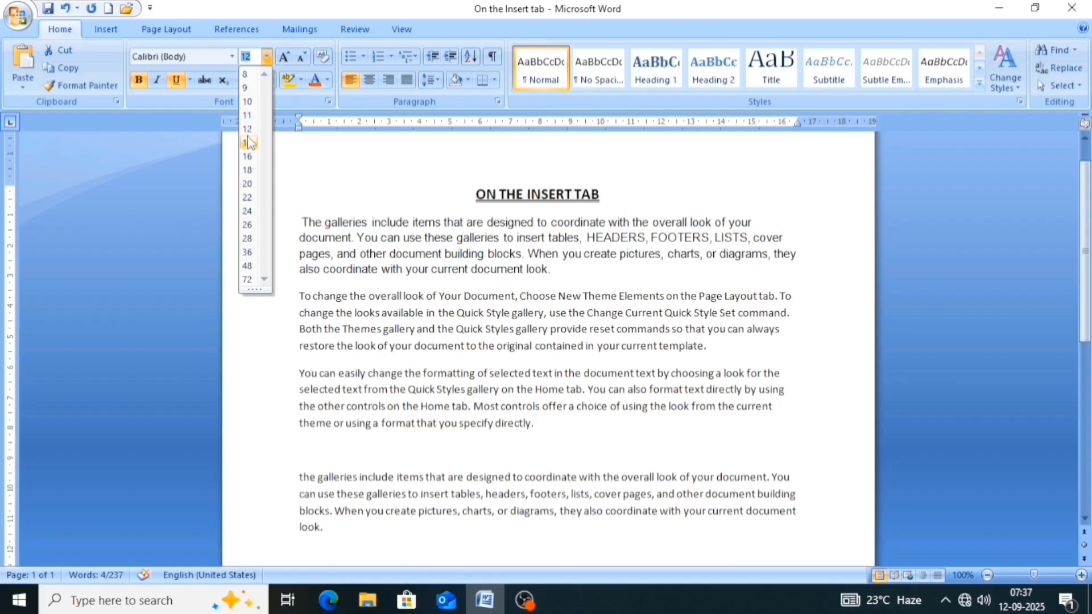
click(248, 183)
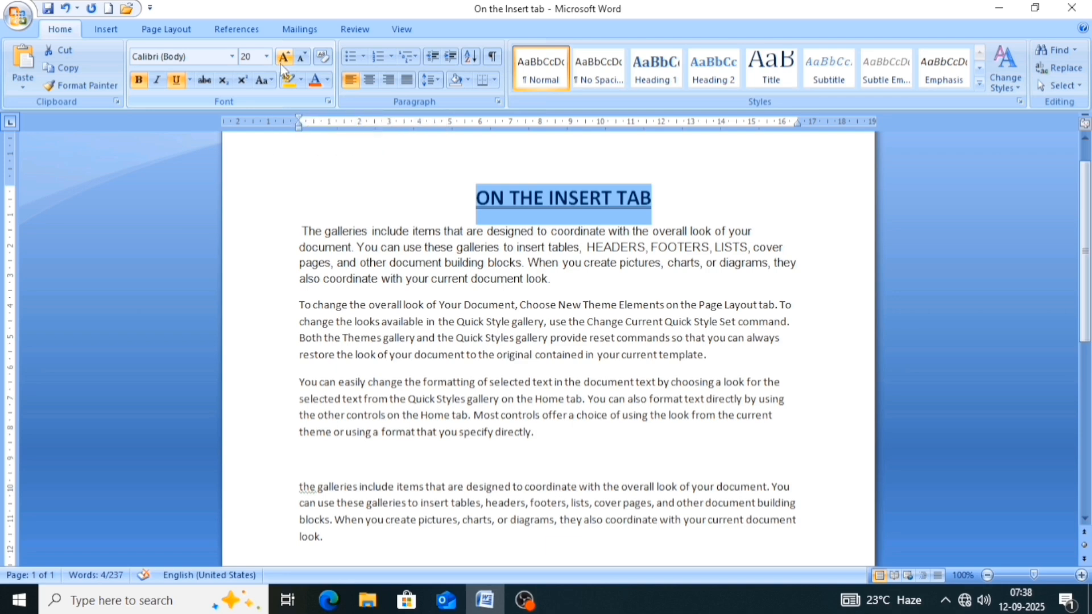
Step: Grow the heading's font to size 24 and shrink it back to size 20
click(281, 66)
click(281, 65)
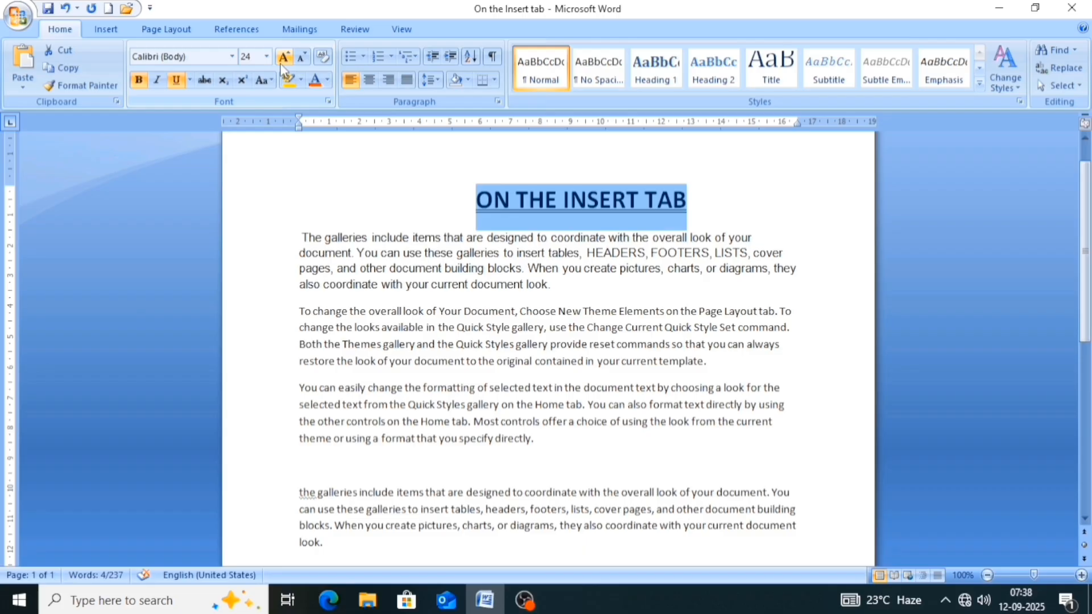
key(ctrl+shift+comma)
key(ctrl+shift+comma)
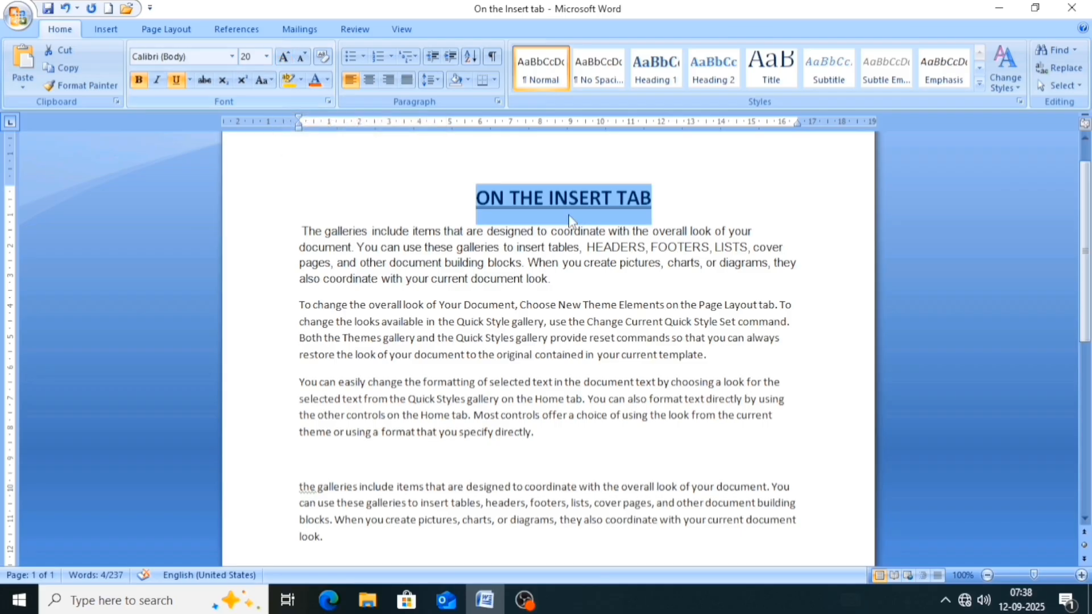
Step: Step the heading's font size up to 26, down to 18, and back up to 22
click(287, 63)
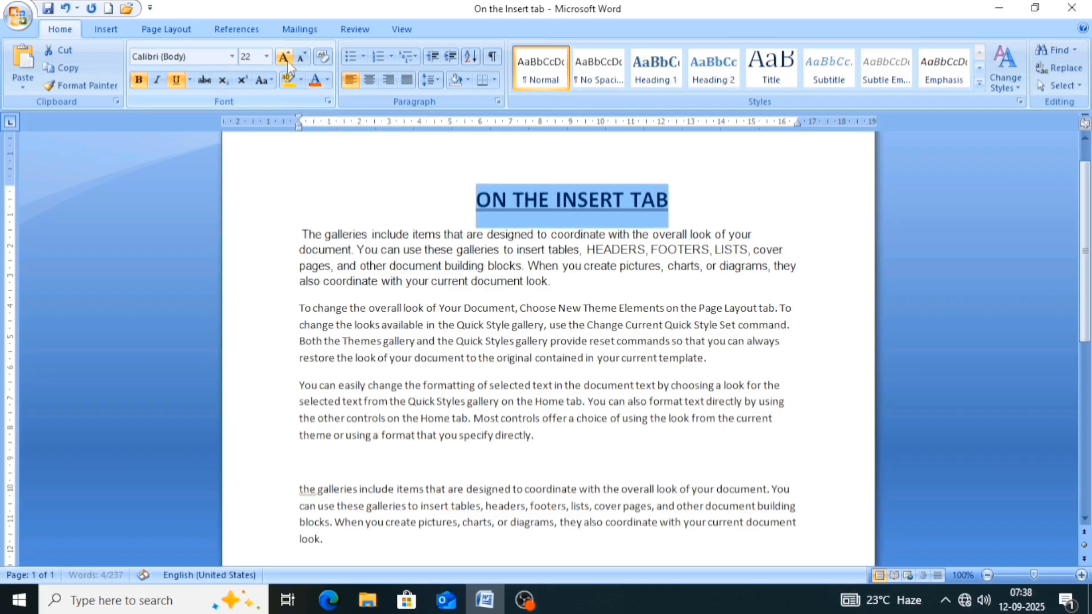
click(288, 64)
click(288, 66)
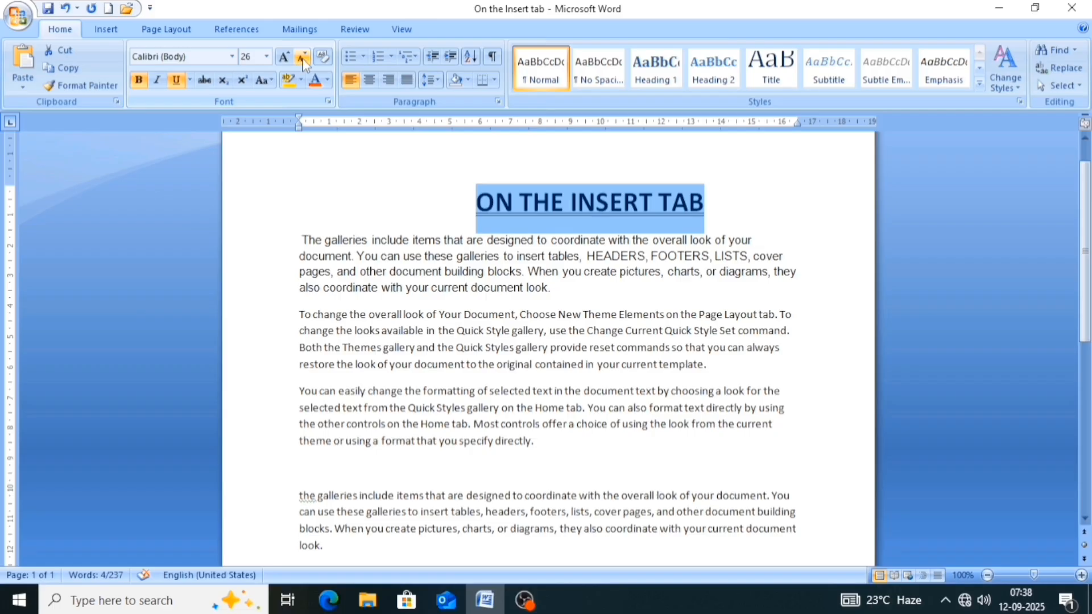
click(302, 59)
click(303, 59)
click(302, 59)
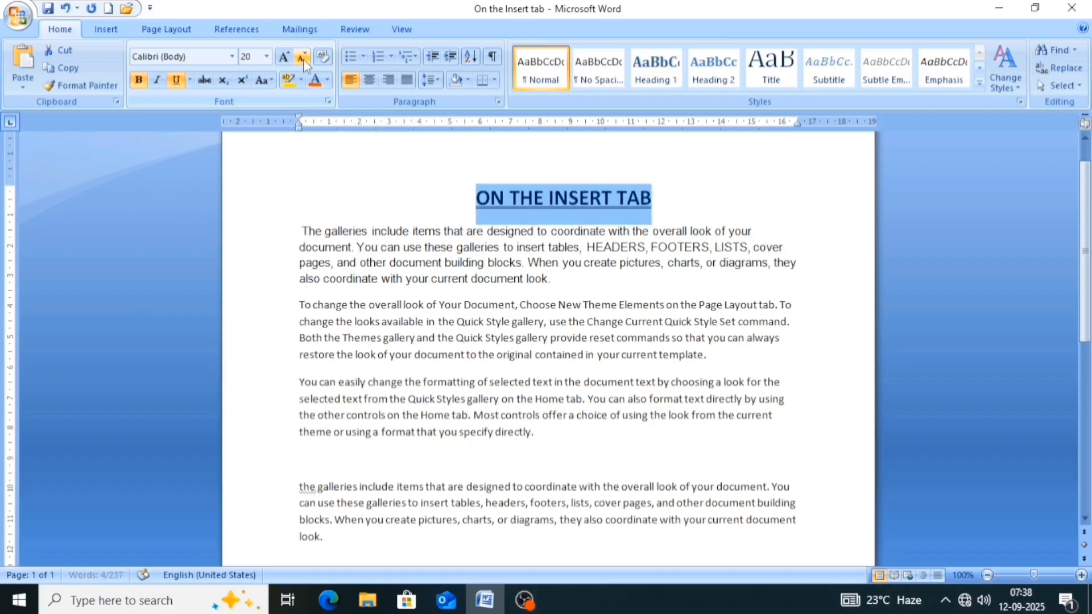
click(301, 62)
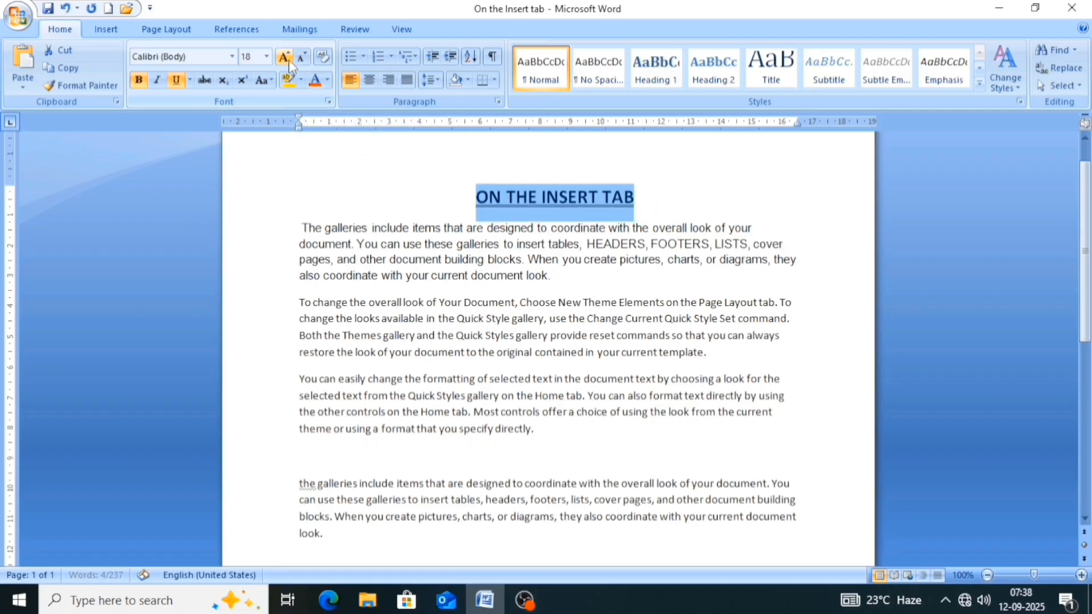
click(284, 56)
click(284, 56)
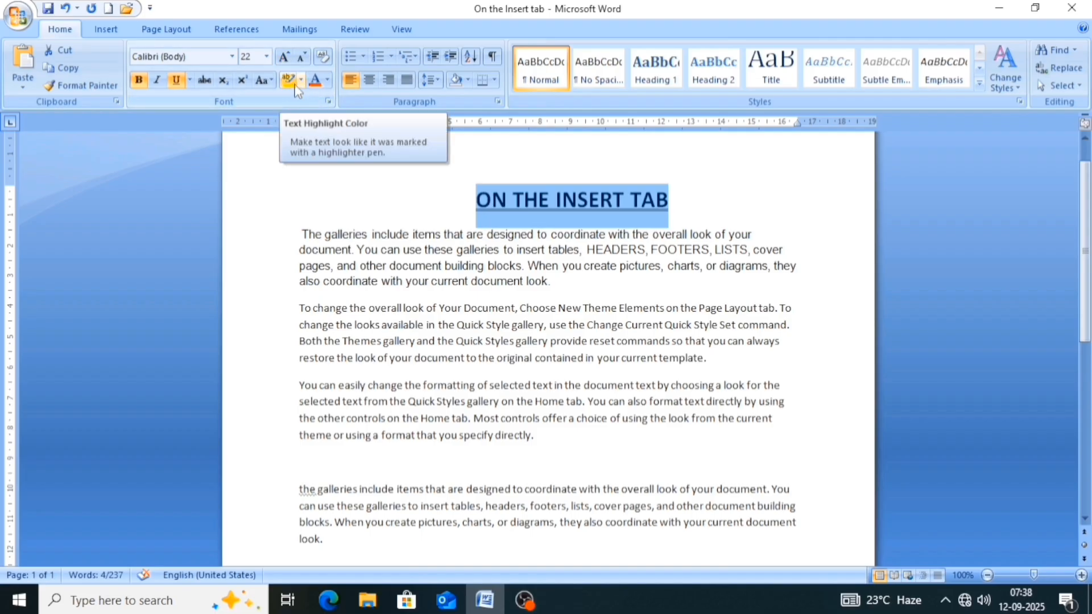
click(504, 253)
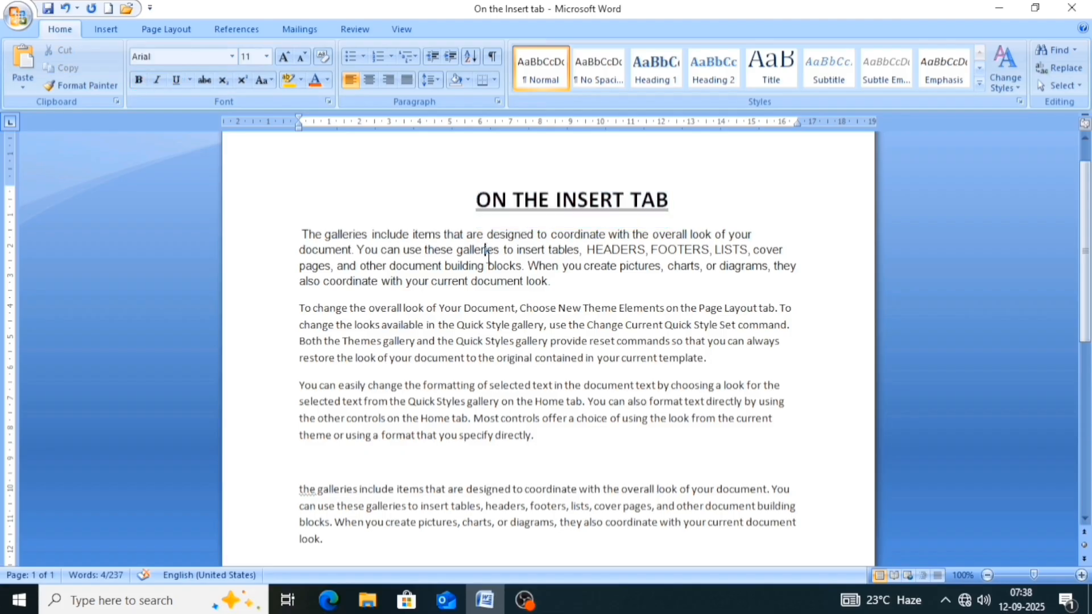
Step: Highlight "HEADERS, FOOTERS" and "pages, and other" in the first body paragraph in yellow
click(485, 250)
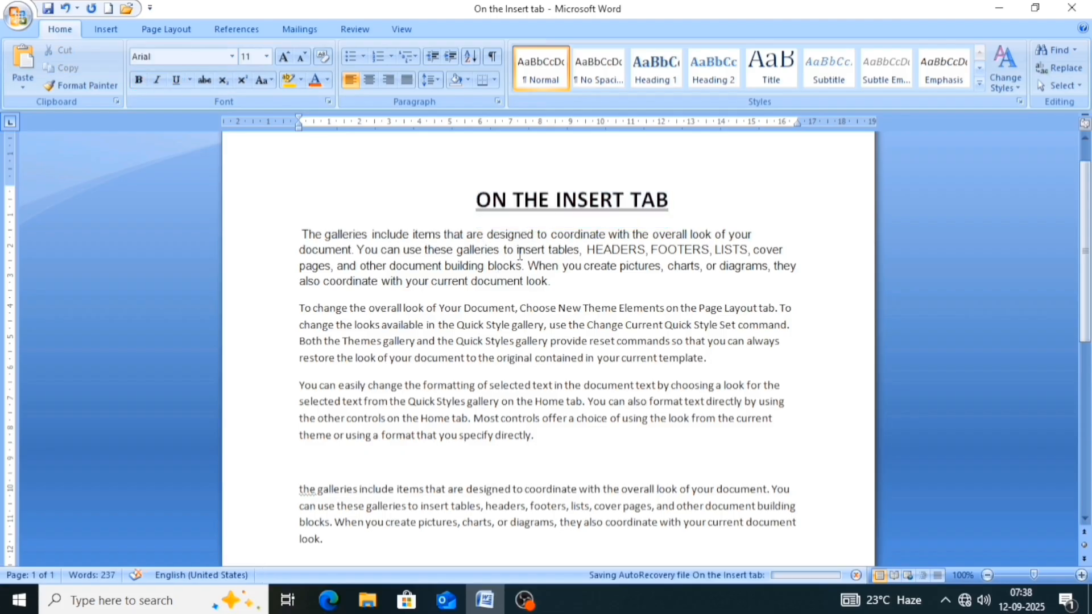
drag(587, 250, 685, 254)
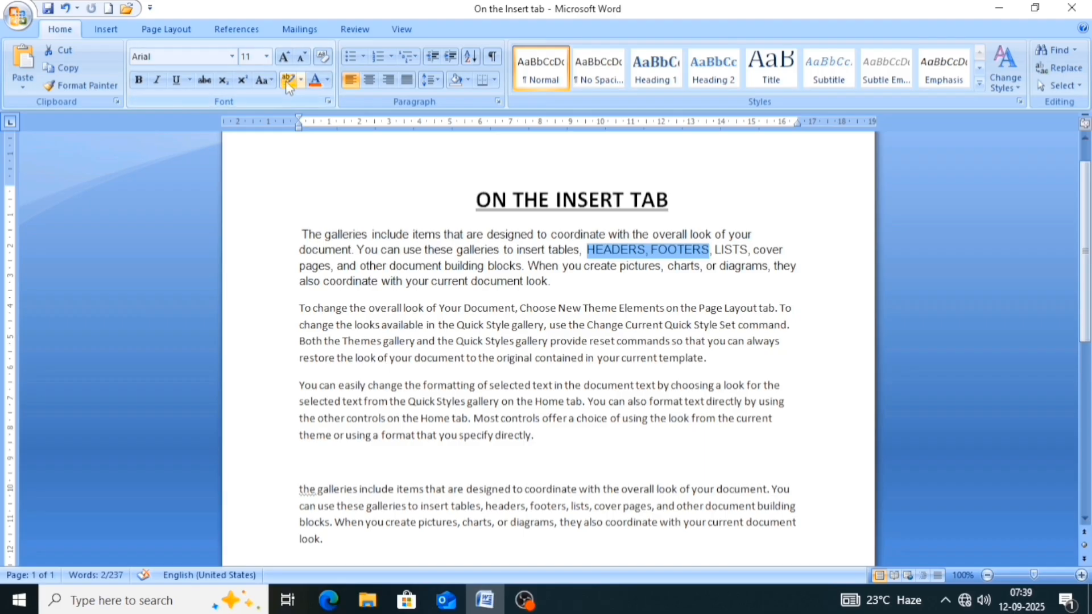
click(287, 83)
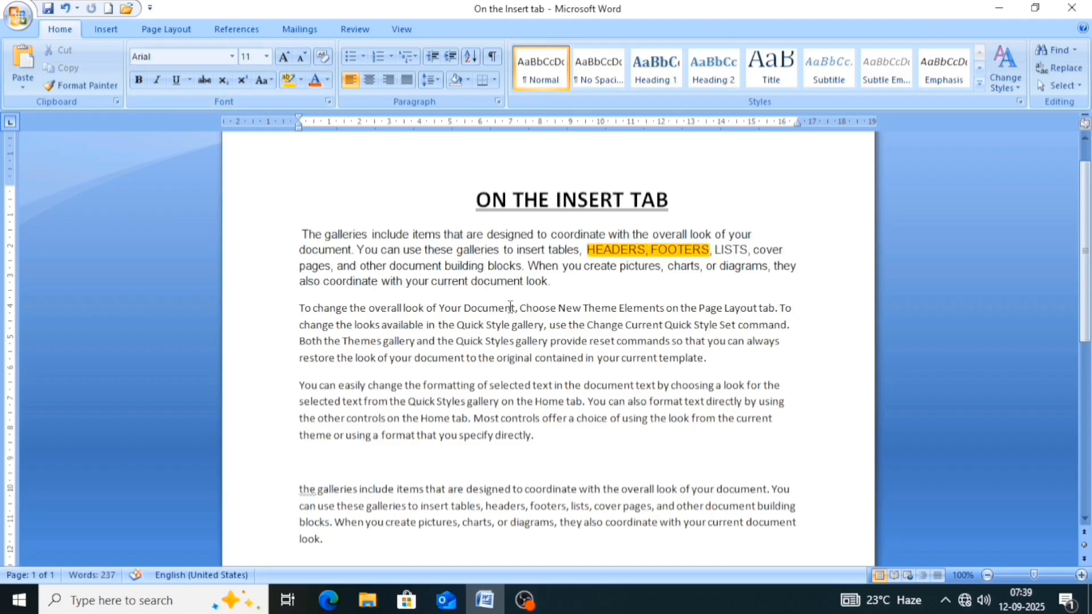
drag(299, 266, 389, 267)
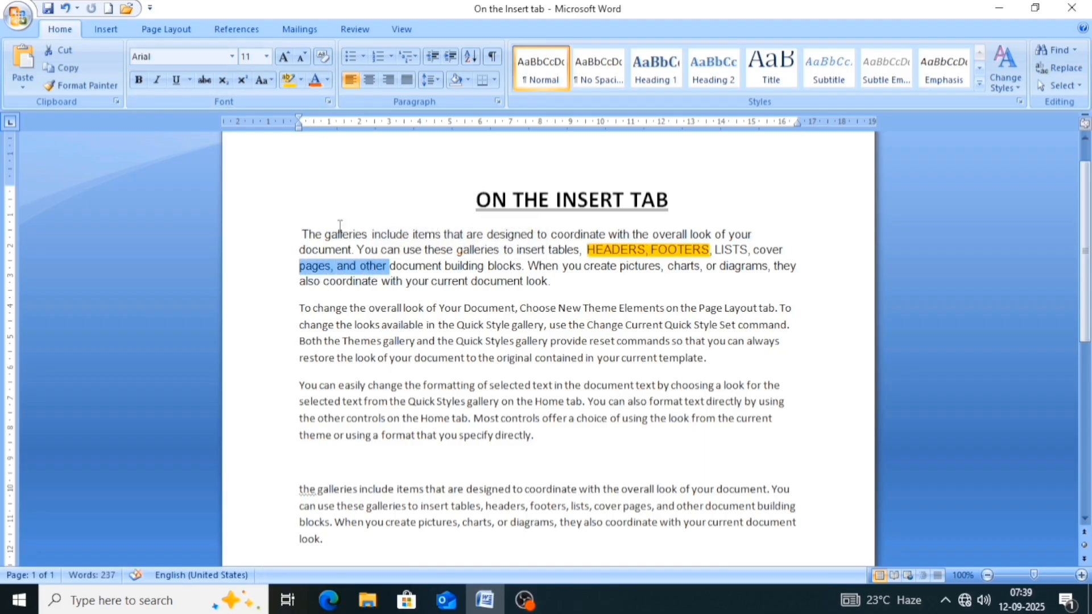
click(288, 83)
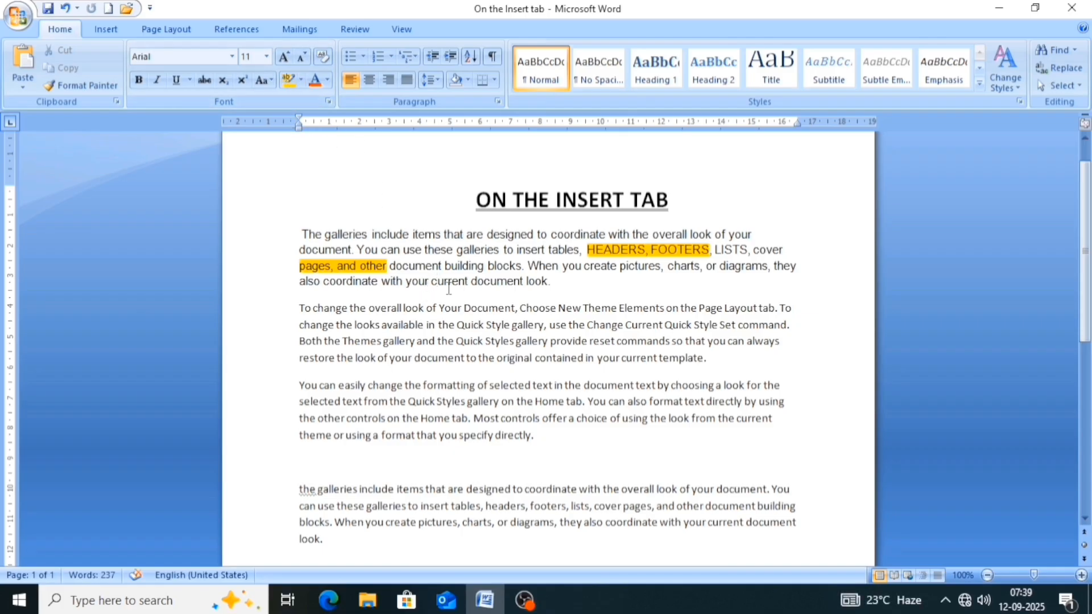
Step: Highlight "current document look." at the end of the first body paragraph in light blue
drag(431, 282, 568, 284)
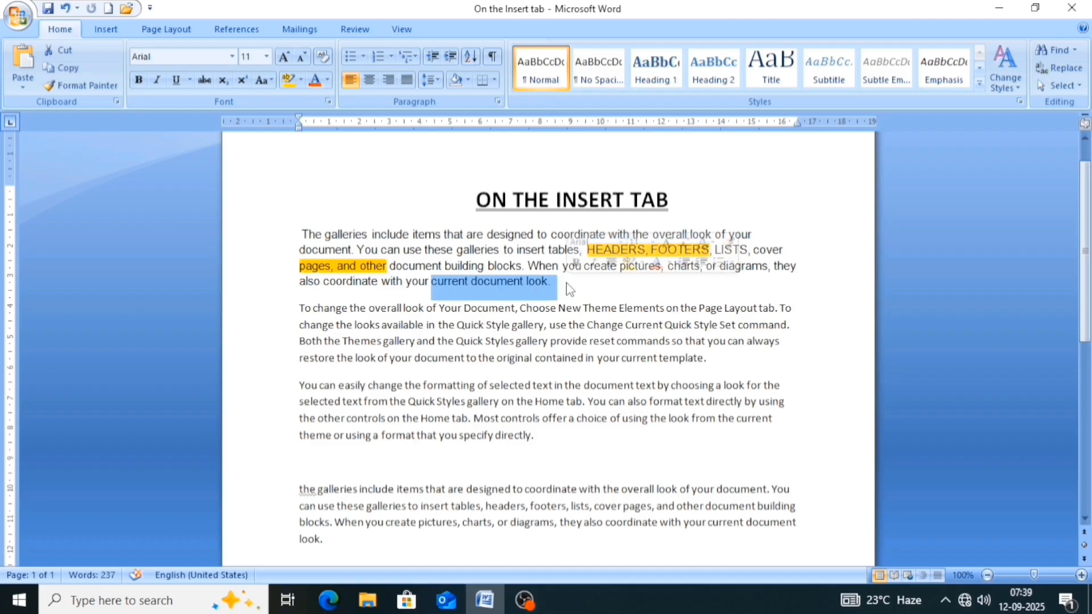
click(301, 84)
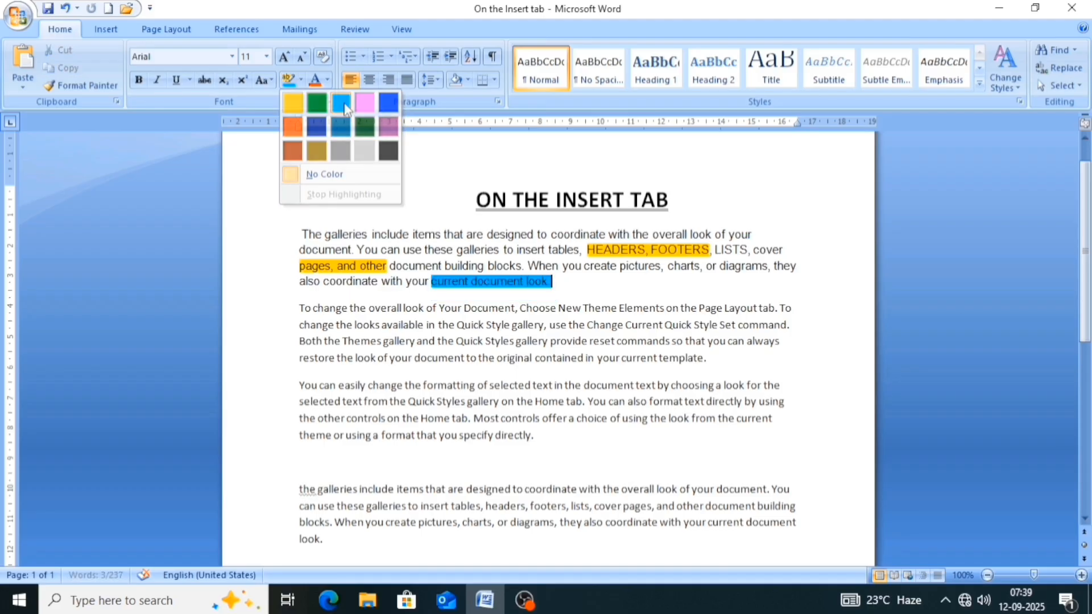
click(344, 105)
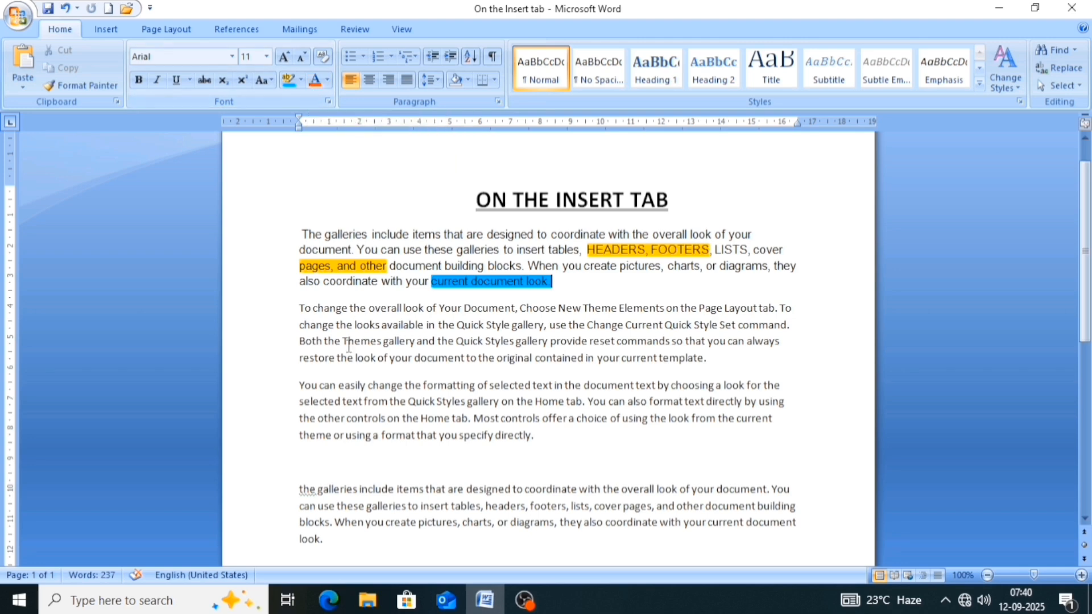
Step: Change the second body paragraph's font color, preview theme colors on it, and give it an orange shade
drag(303, 307, 706, 360)
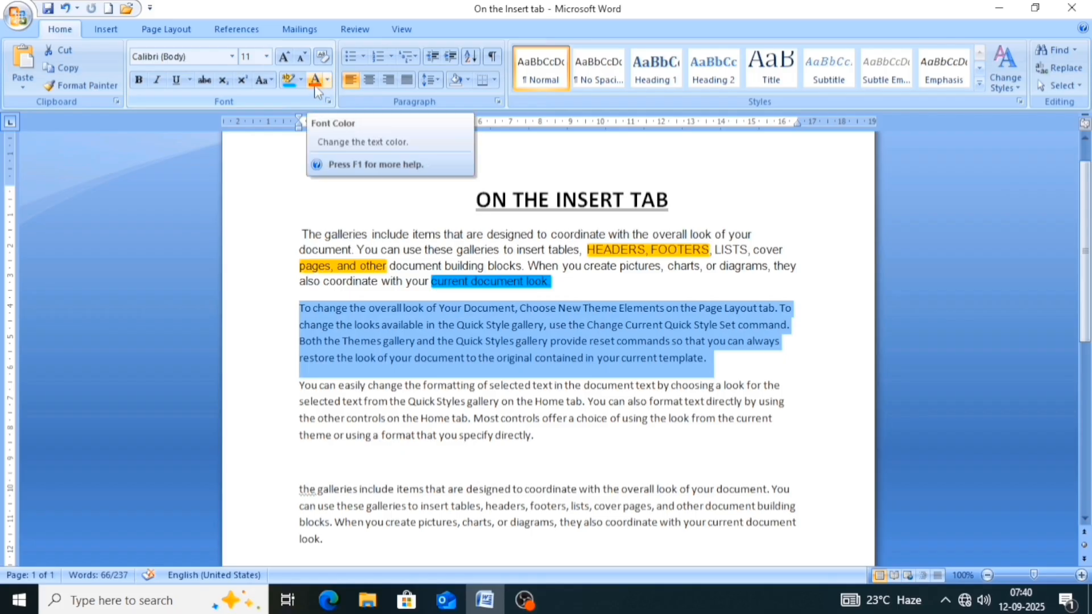
click(314, 81)
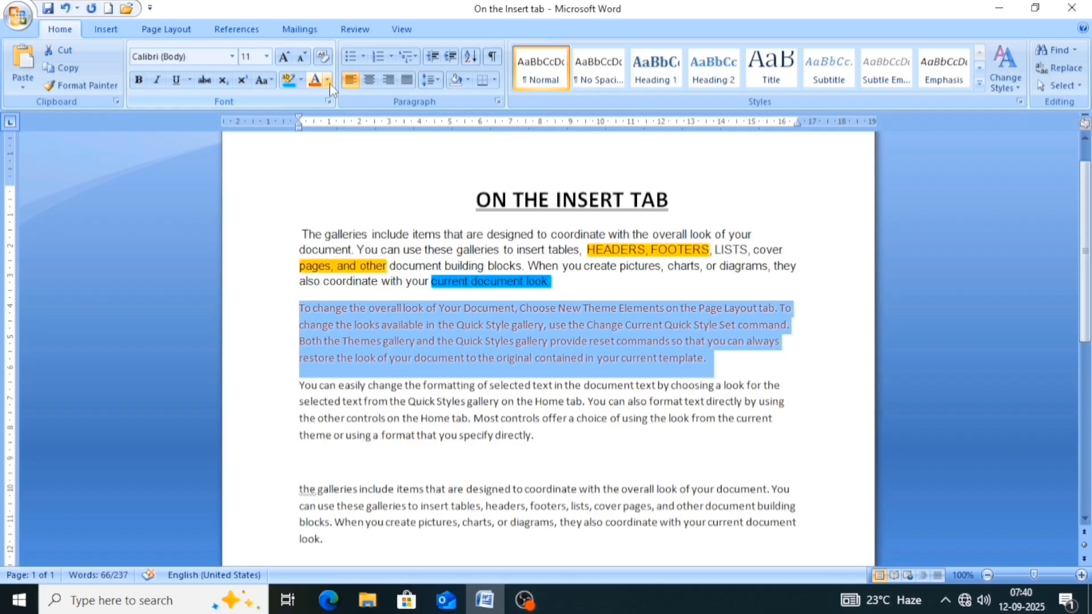
click(329, 84)
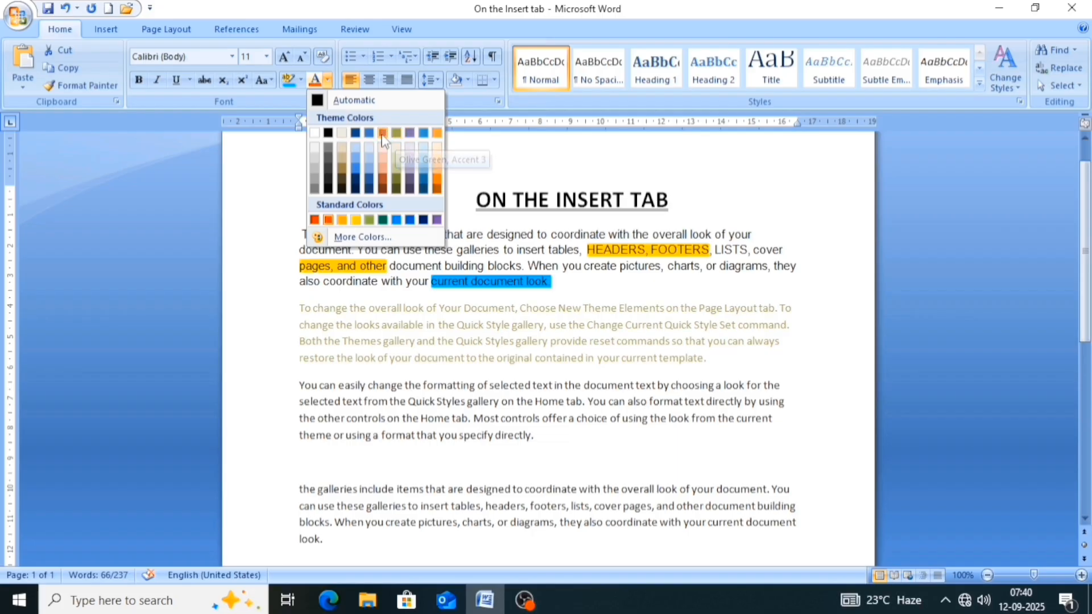
key(Escape)
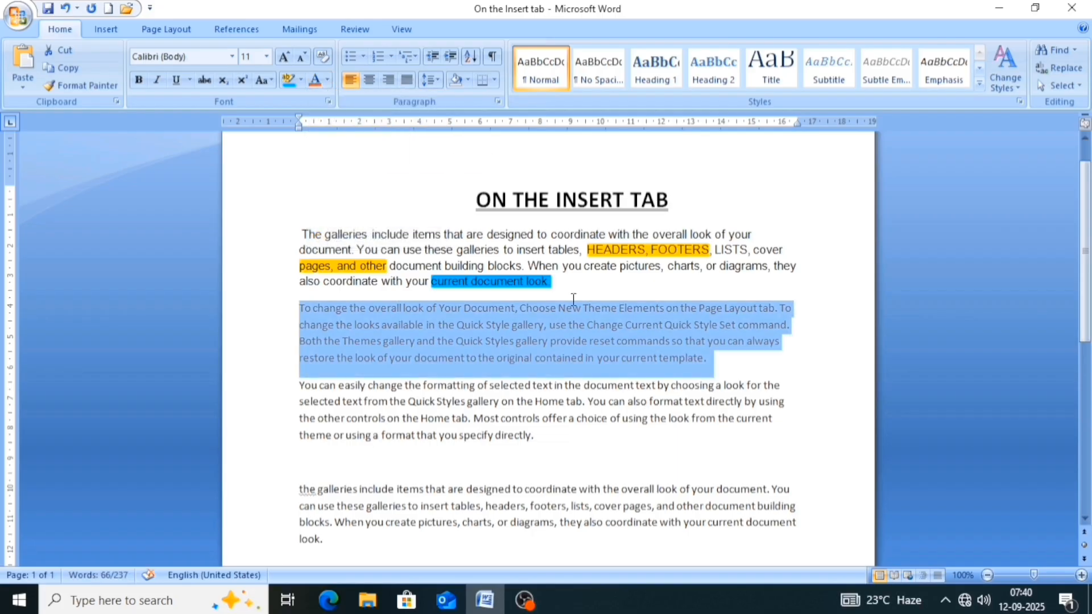
click(558, 235)
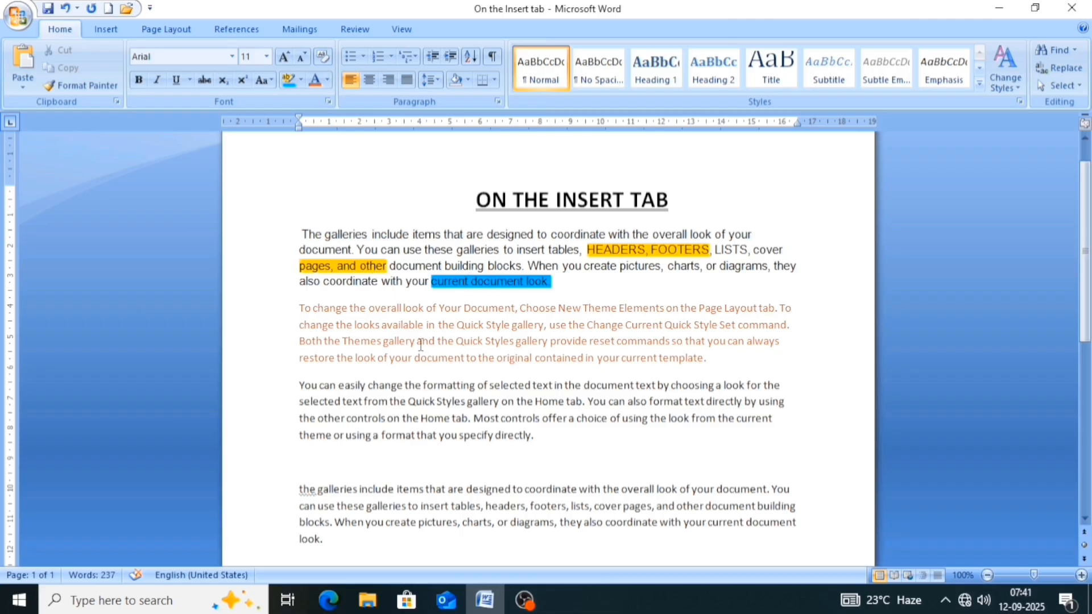
Step: Clear all formatting from the heading and first two body paragraphs, and remove their highlighting with No Color
drag(426, 192, 774, 364)
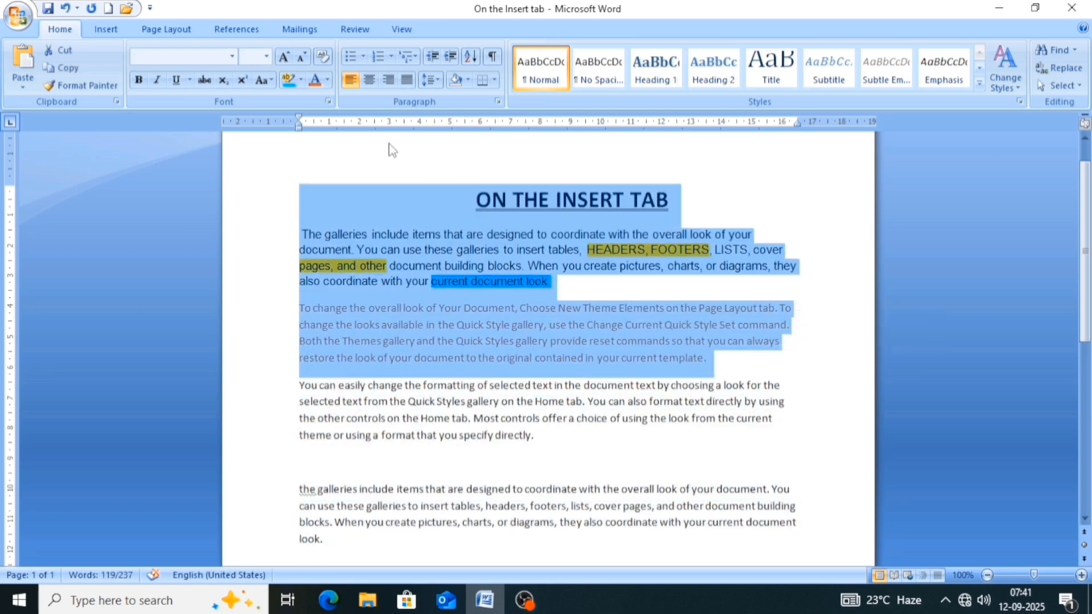
click(320, 57)
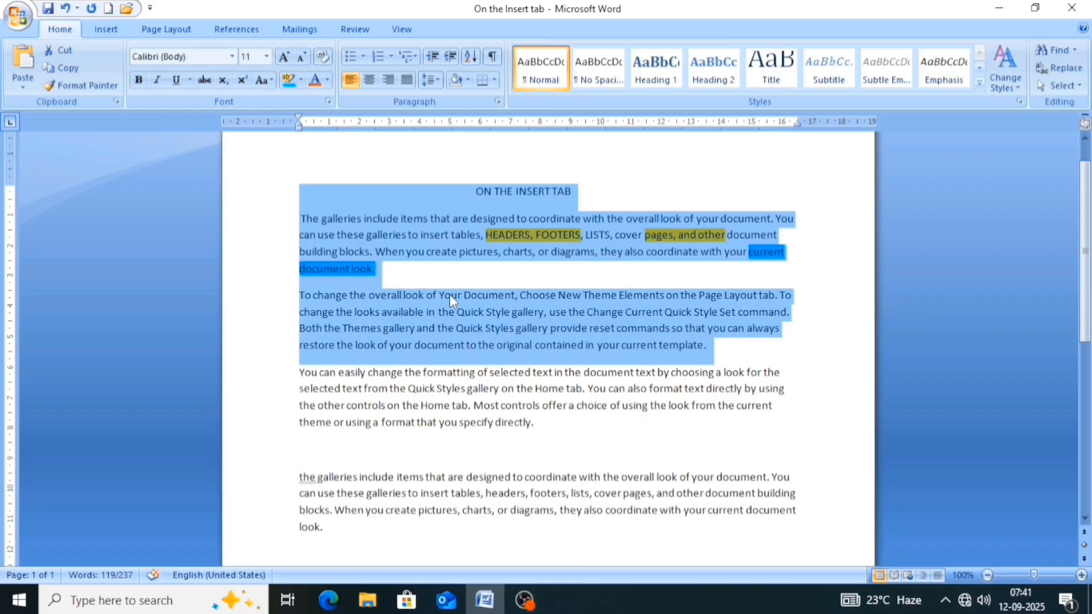
click(301, 80)
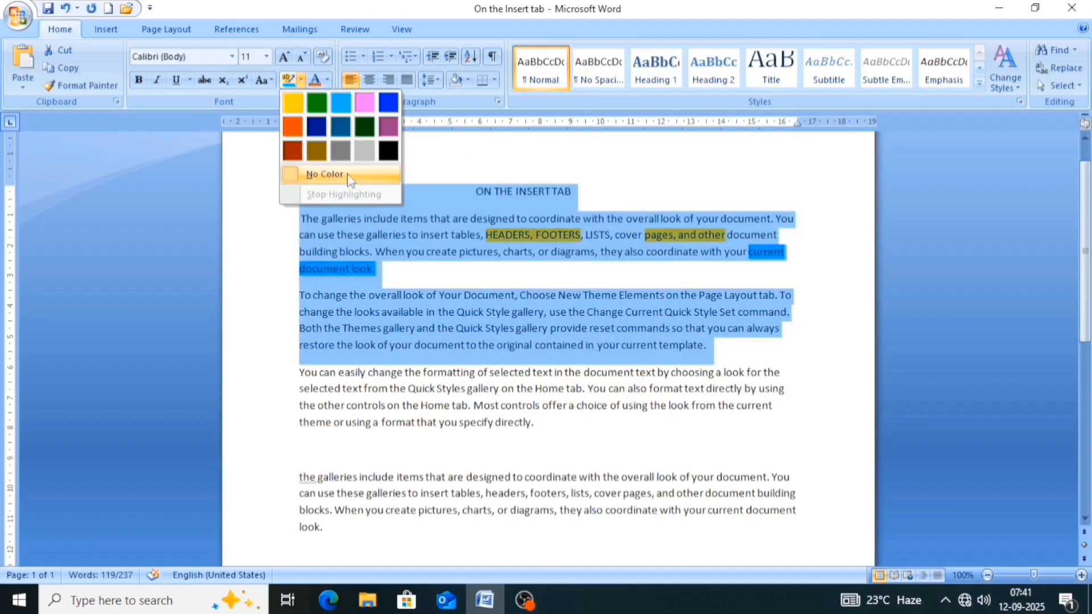
click(328, 175)
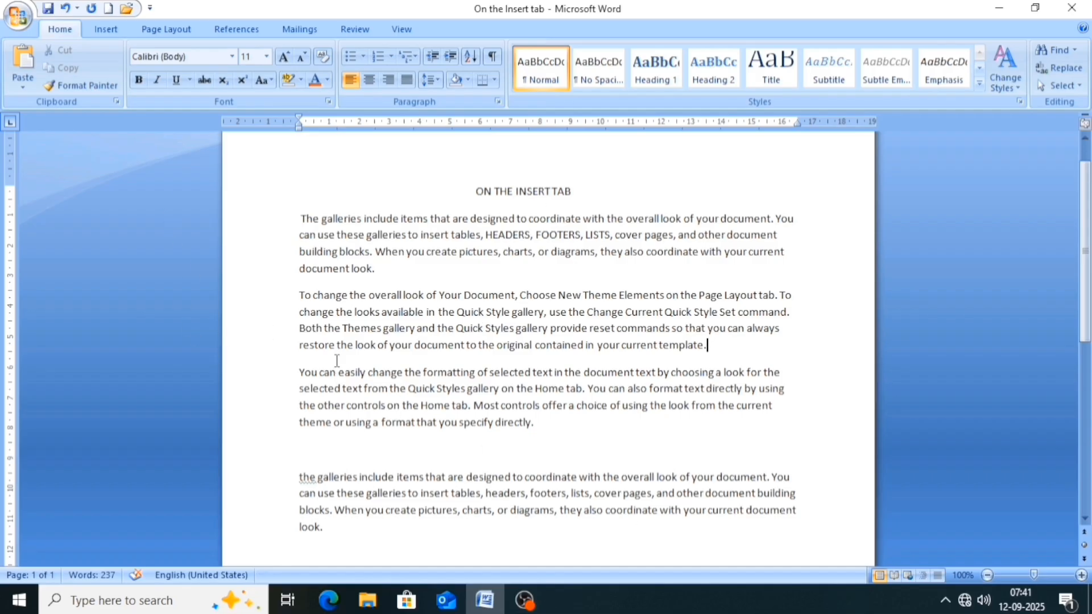
Step: Make the heading "ON THE INSERT TAB" bold and underlined at font size 14
click(80, 86)
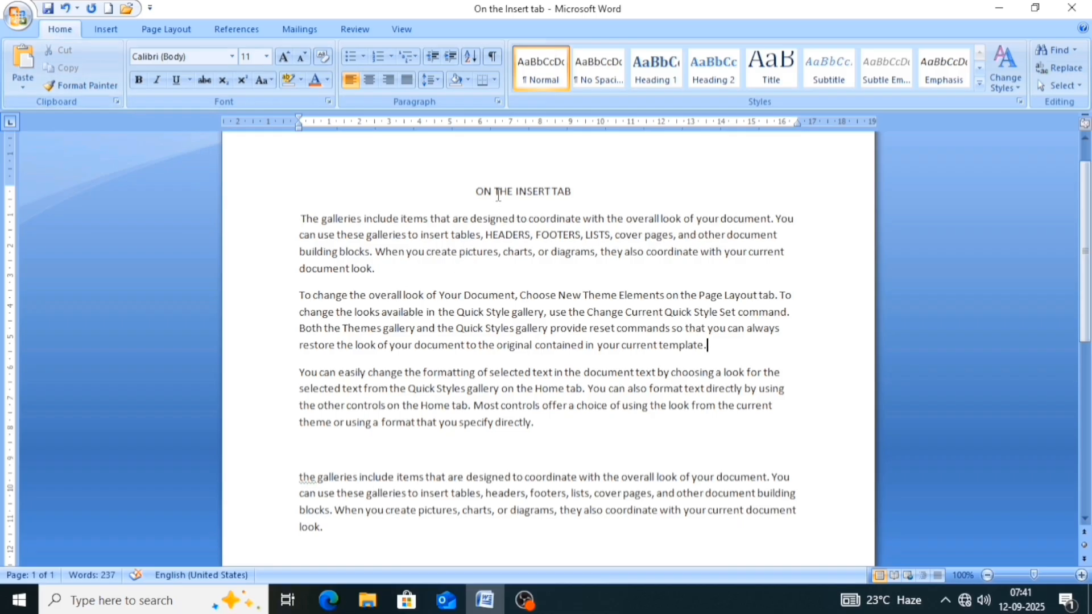
drag(476, 191, 560, 200)
click(140, 82)
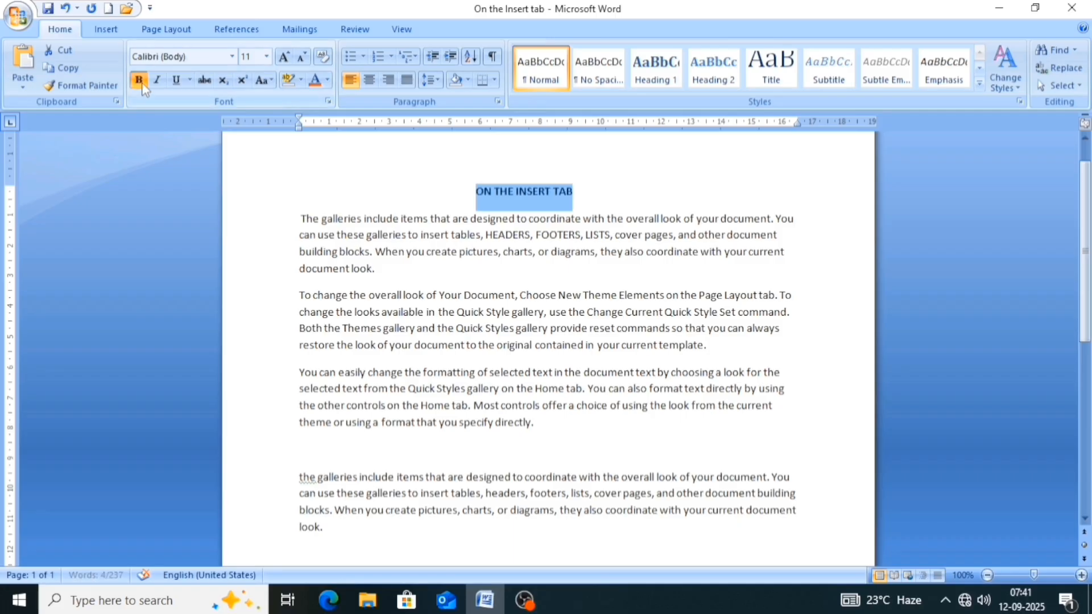
click(284, 66)
click(285, 66)
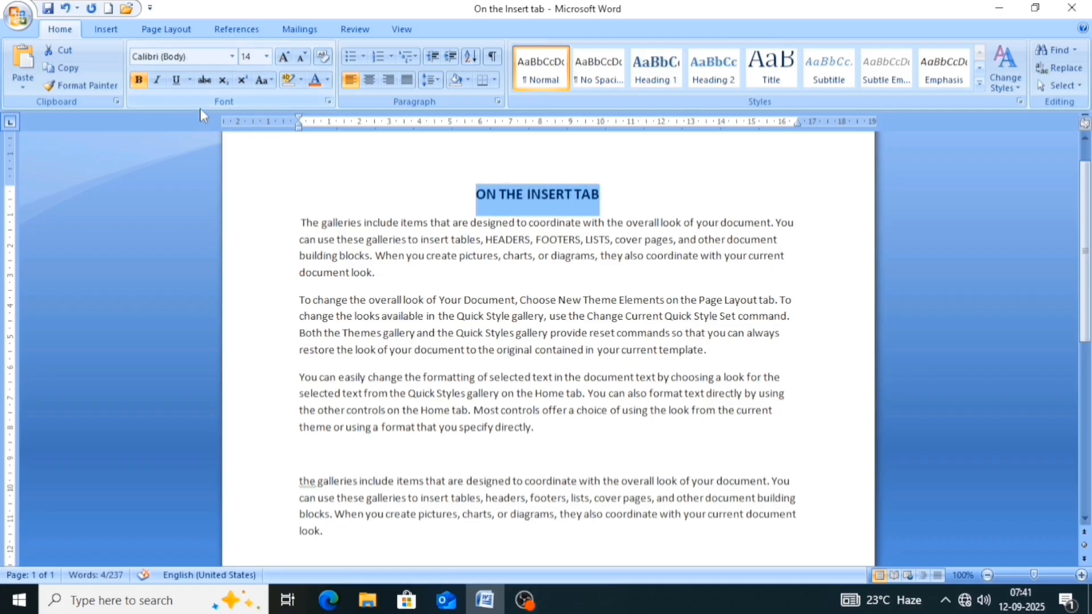
click(177, 84)
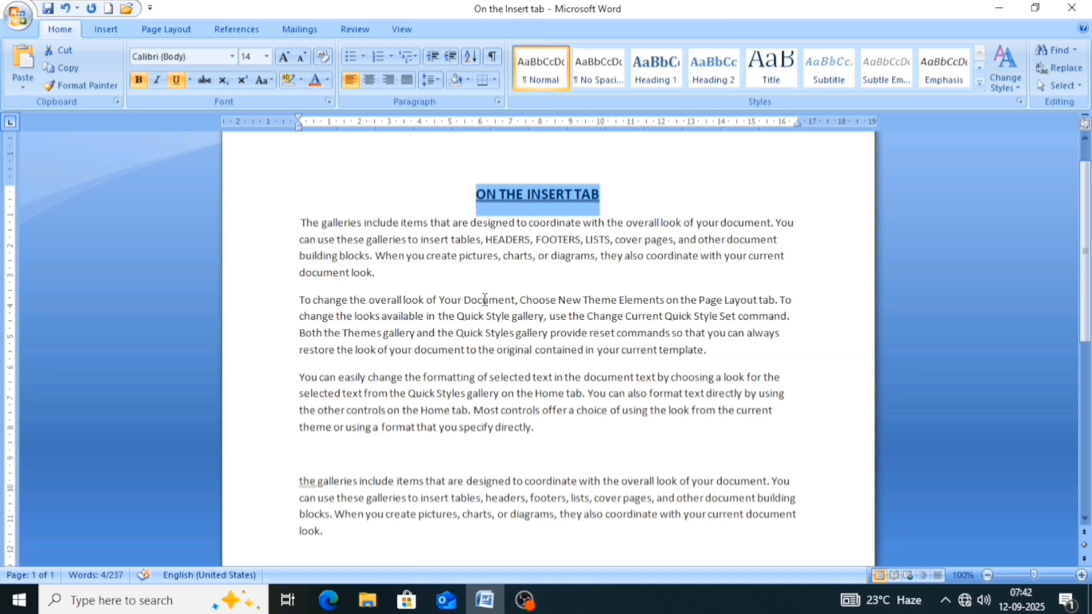
click(80, 85)
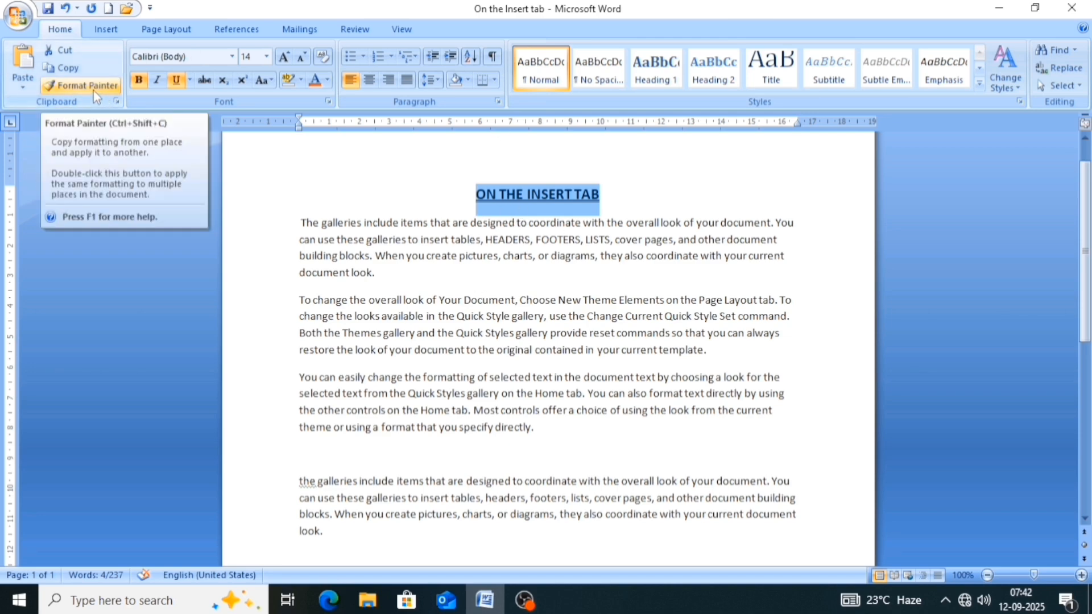
click(82, 85)
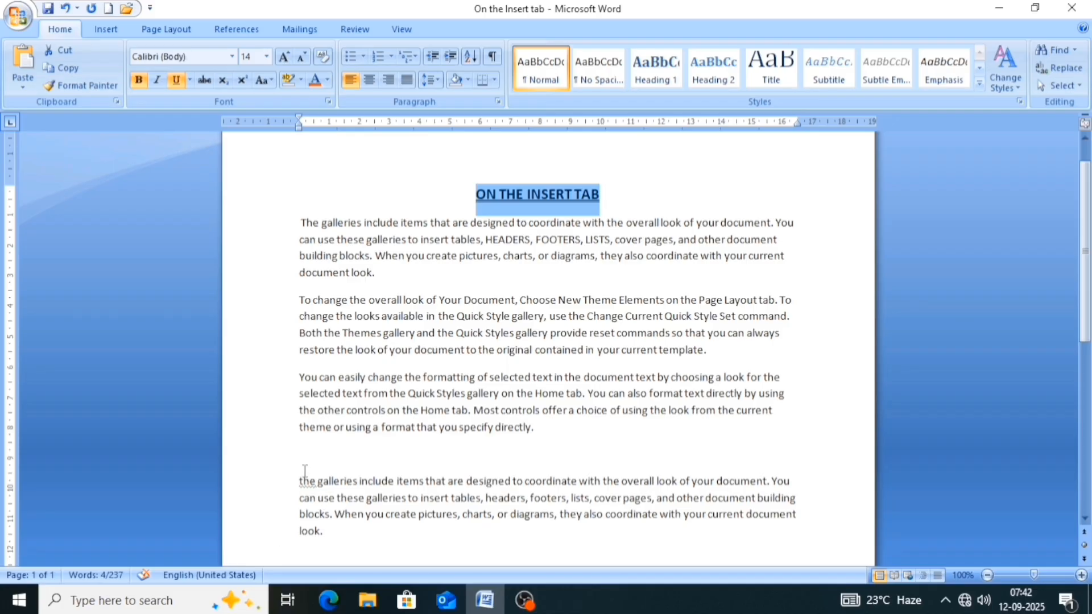
scroll(307, 475, down, 1)
scroll(302, 443, up, 1)
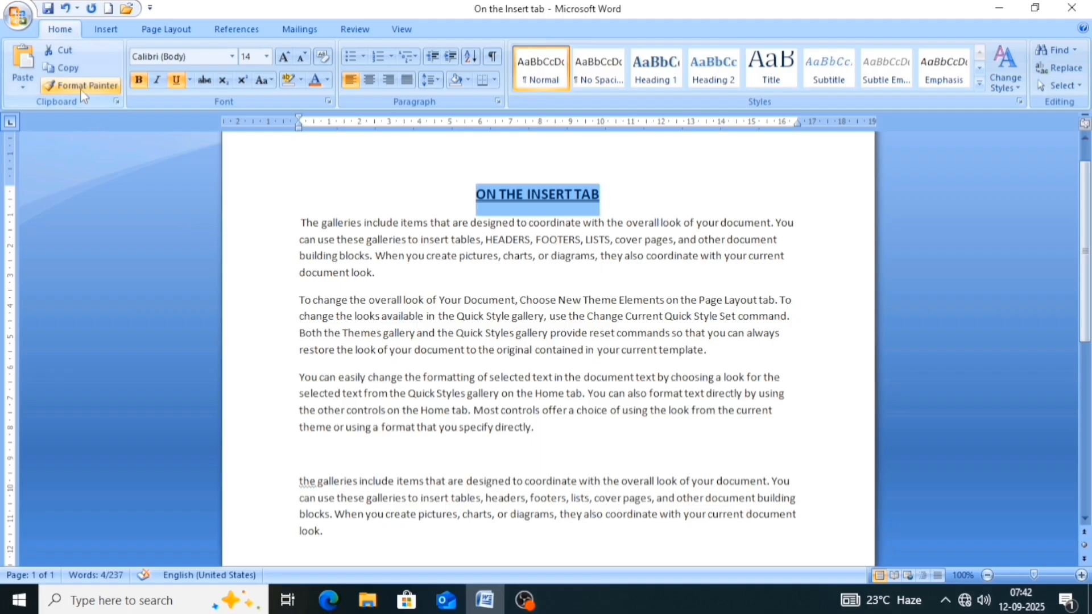
Step: Copy the heading's formatting with Format Painter onto the first two lines of the fourth body paragraph, from "the galleries" through "document building"
click(500, 200)
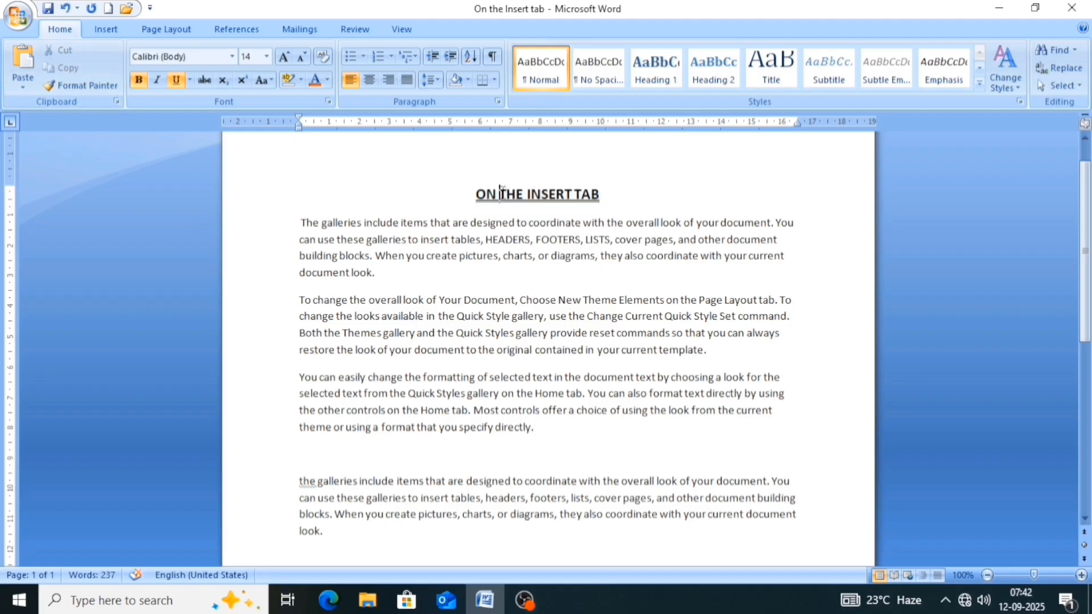
drag(500, 197, 614, 196)
click(533, 196)
click(534, 196)
drag(530, 196, 555, 196)
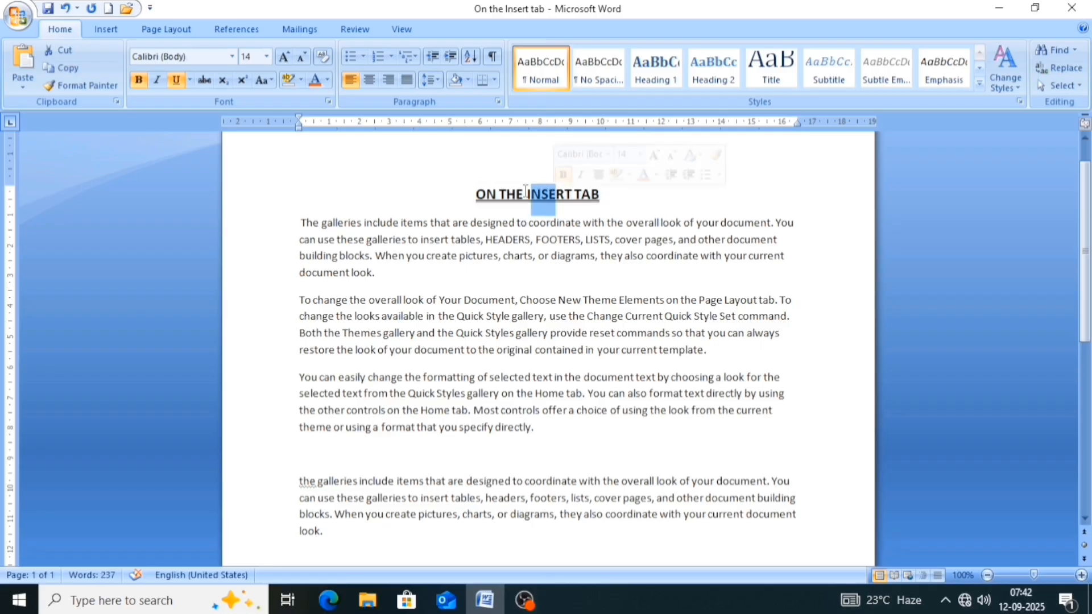
click(100, 89)
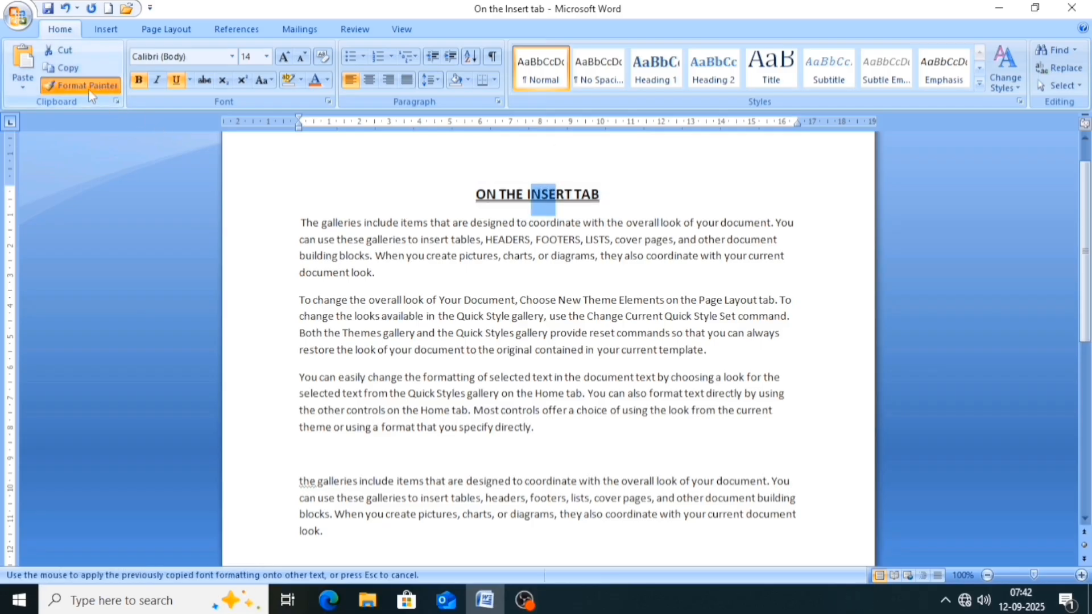
scroll(341, 277, down, 1)
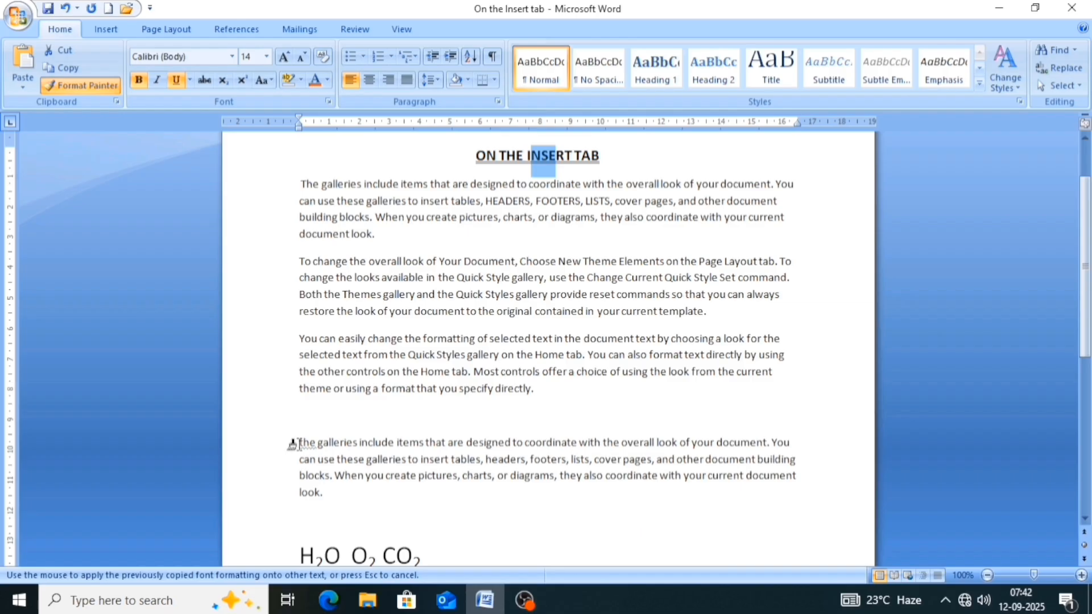
mouse_move(299, 444)
mouse_down()
mouse_move(307, 455)
mouse_move(409, 461)
mouse_move(795, 466)
mouse_up()
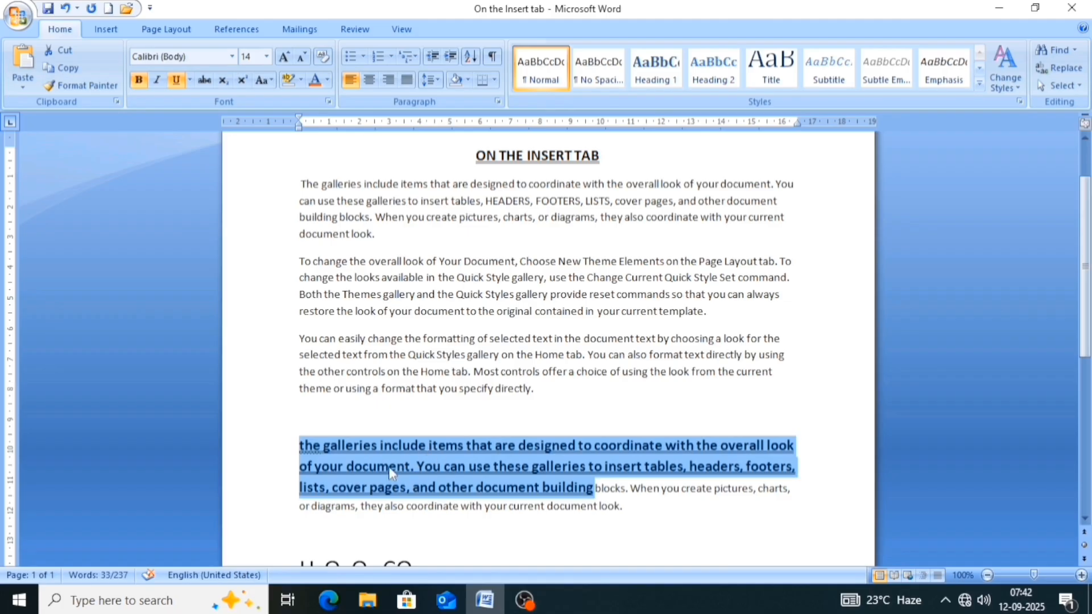
scroll(341, 289, up, 1)
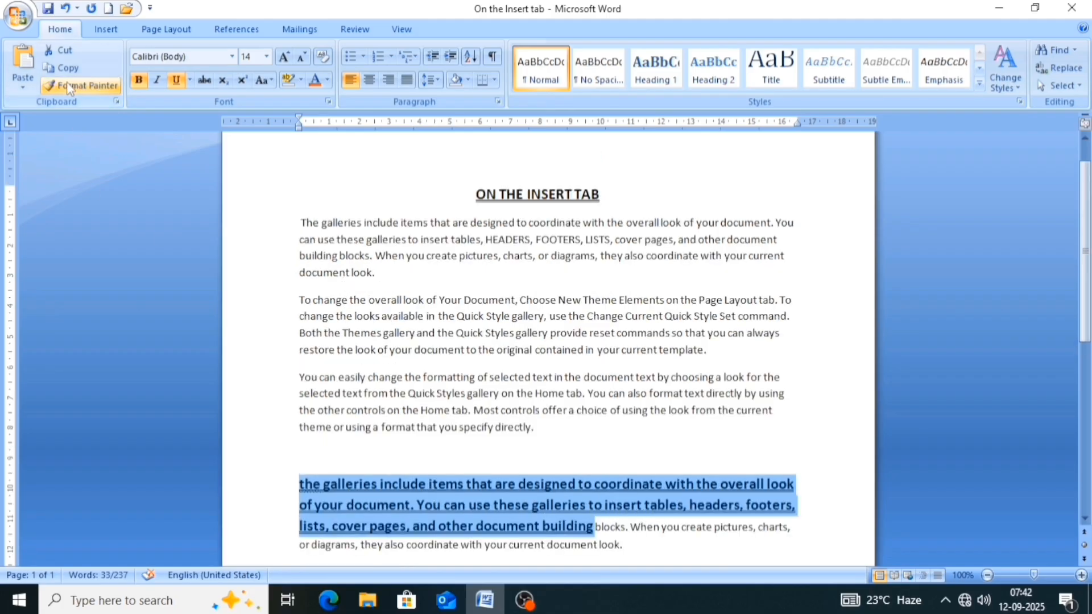